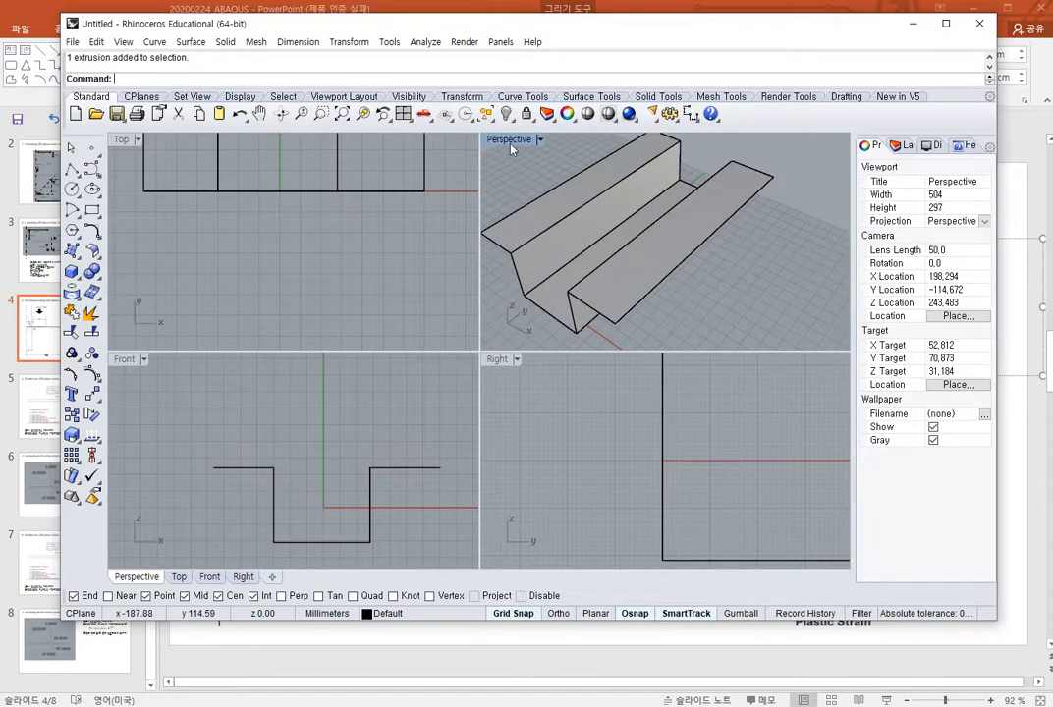
right_click_drag(481, 208, 579, 336, "shift")
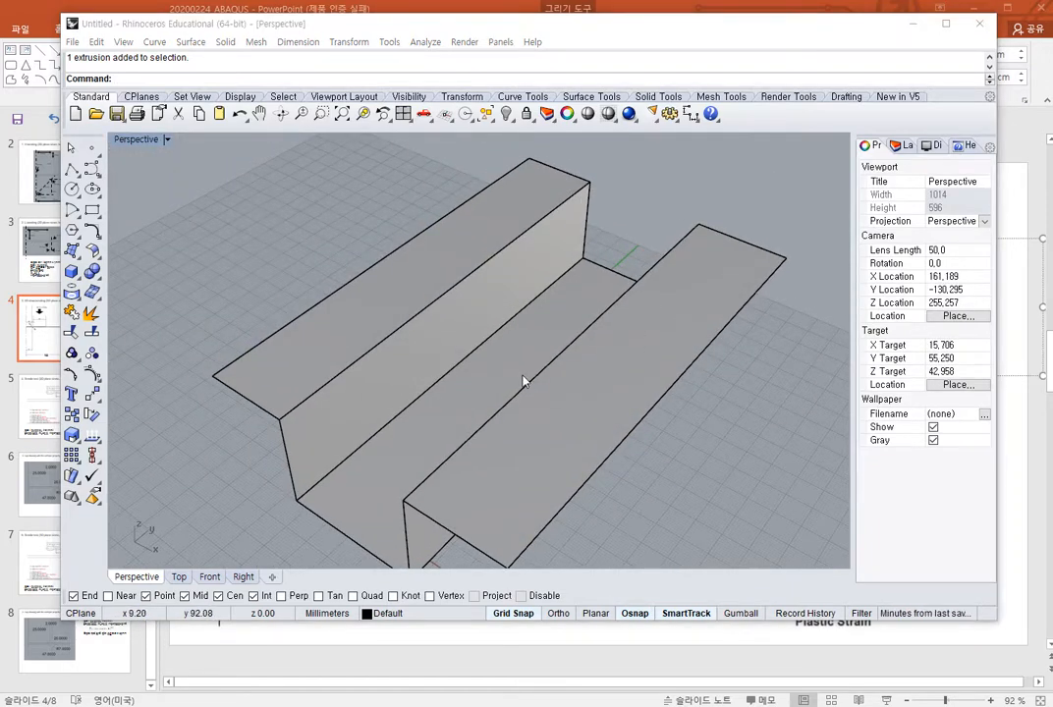
right_click_drag(593, 317, 474, 444)
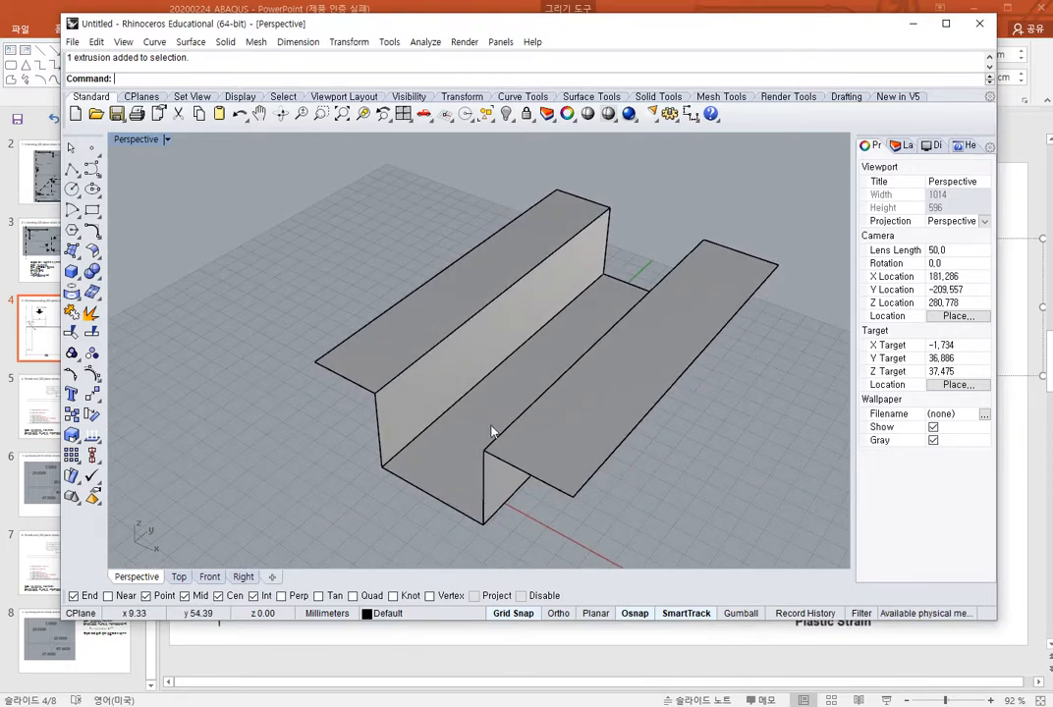
left_click(73, 170)
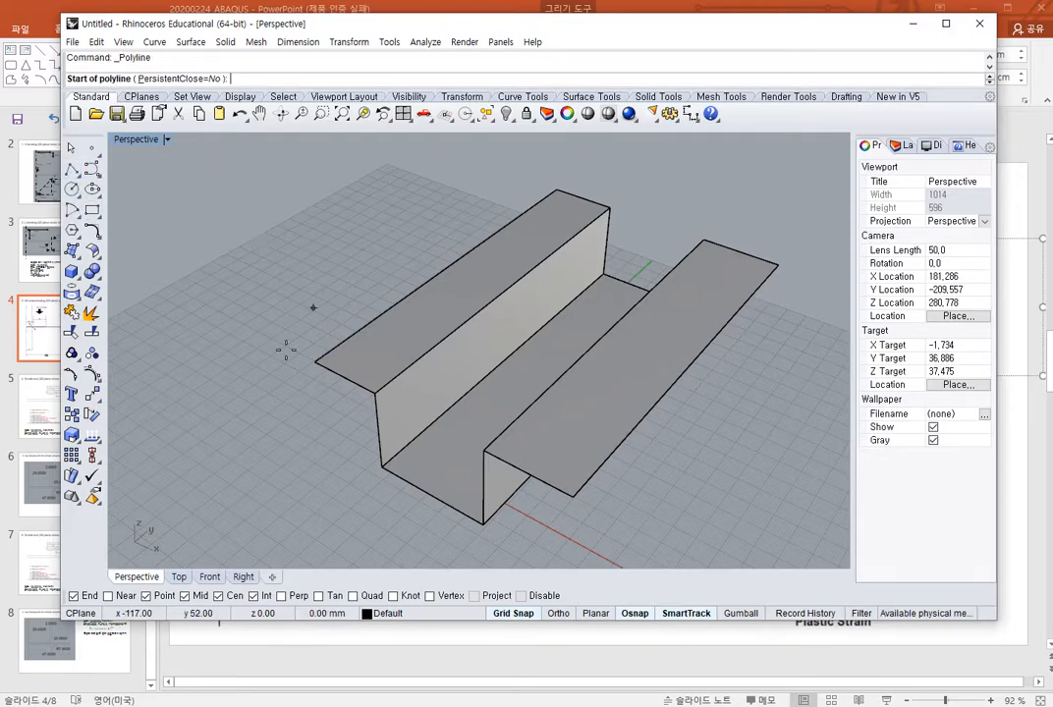
left_click(251, 295)
left_click(410, 179)
key("Return")
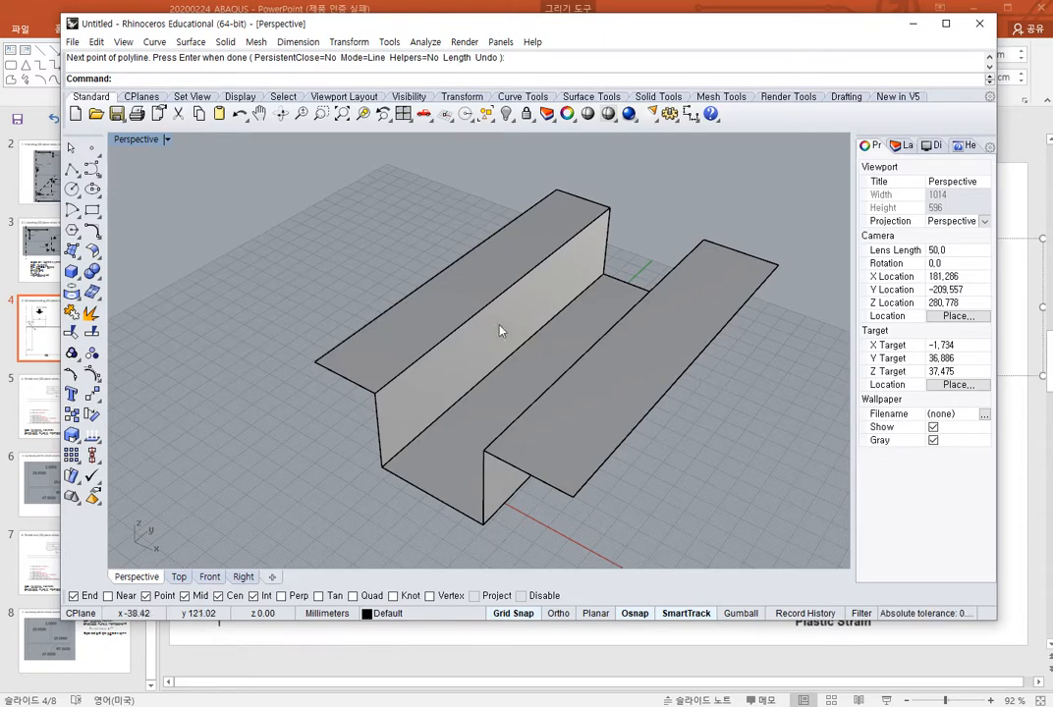
Draw a vertical centre line across the hat section in the maximised Front view and shift it down past the base line
double_click(136, 141)
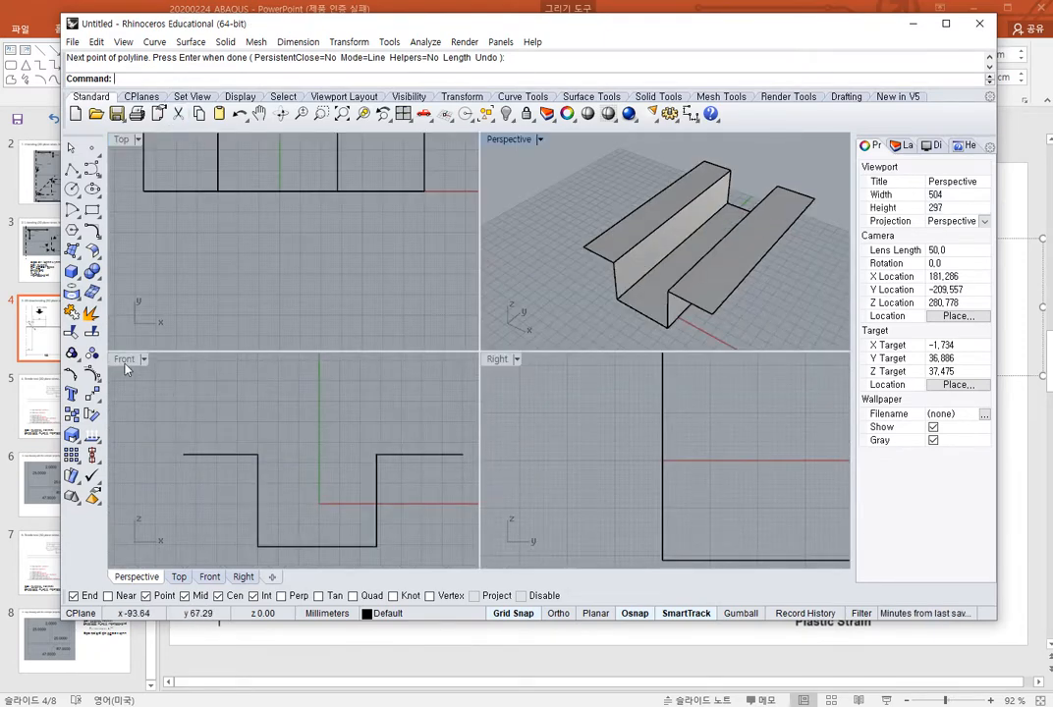
double_click(125, 361)
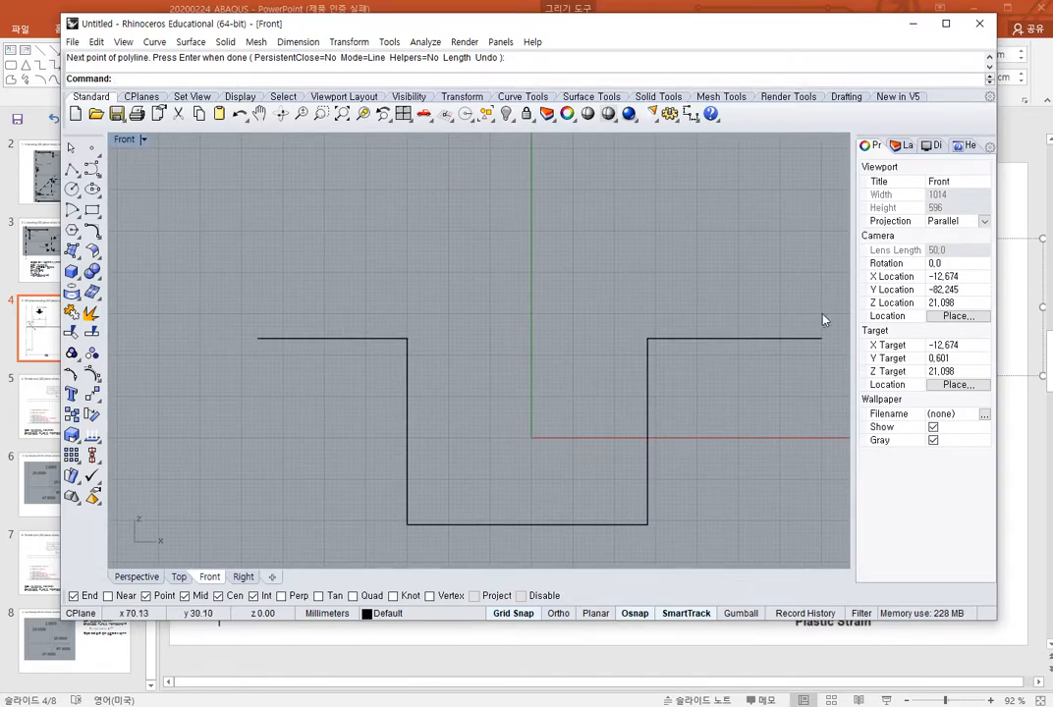
left_click(91, 170)
left_click(72, 170)
left_click(529, 523)
left_click(529, 261)
key("Return")
left_click_drag(531, 313, 528, 378)
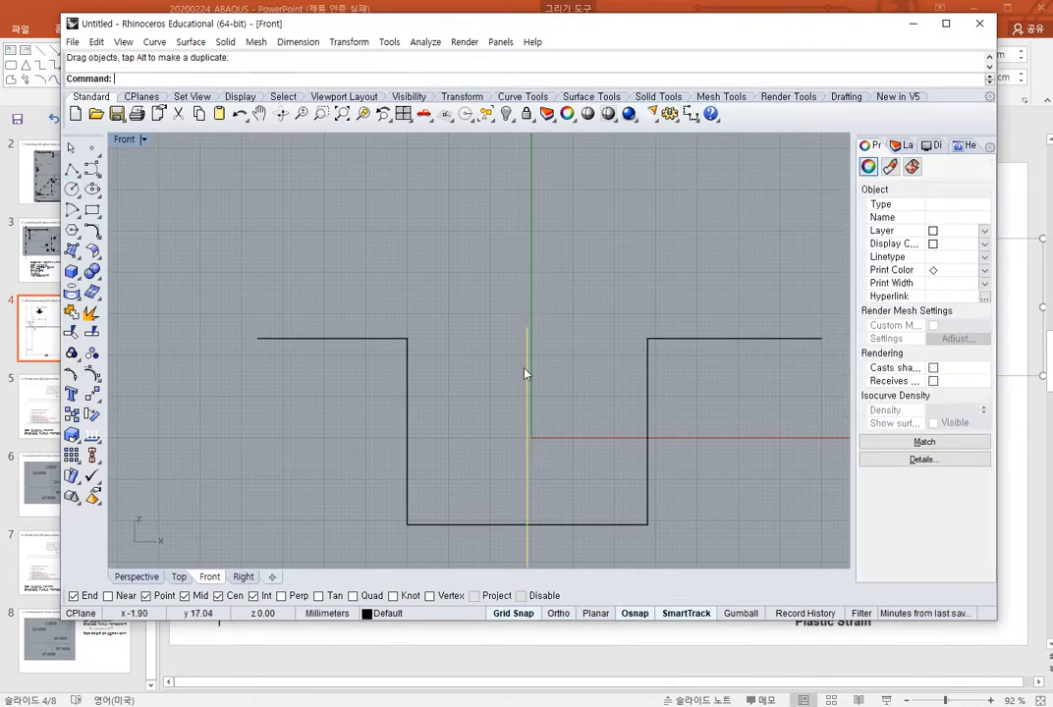
left_click(540, 407)
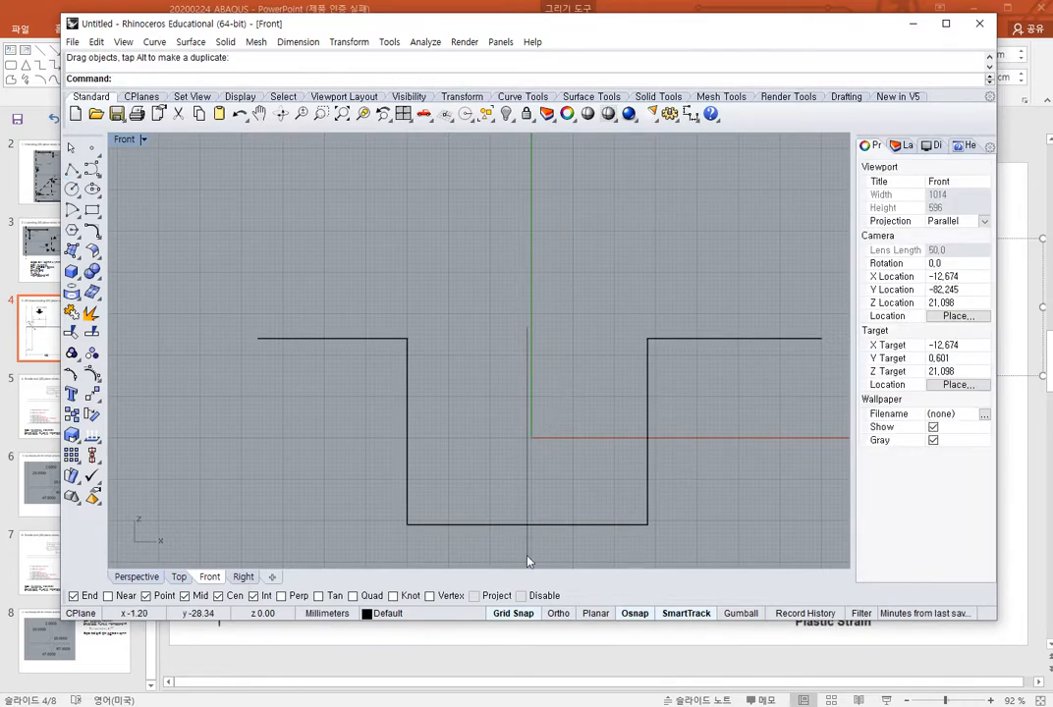
Switch to Abaqus/CAE and create a Standard & Explicit model named 2D_drawbending
left_click(916, 22)
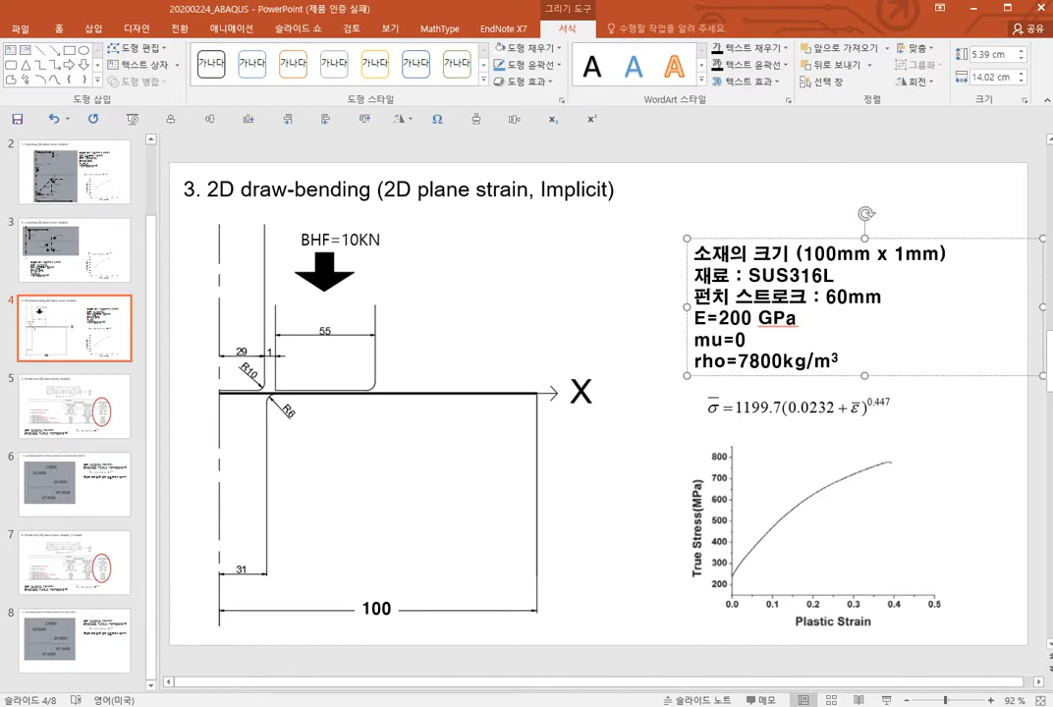
key("alt+Tab")
left_click_drag(401, 202, 188, 209)
left_click(290, 211)
type("2D_draw")
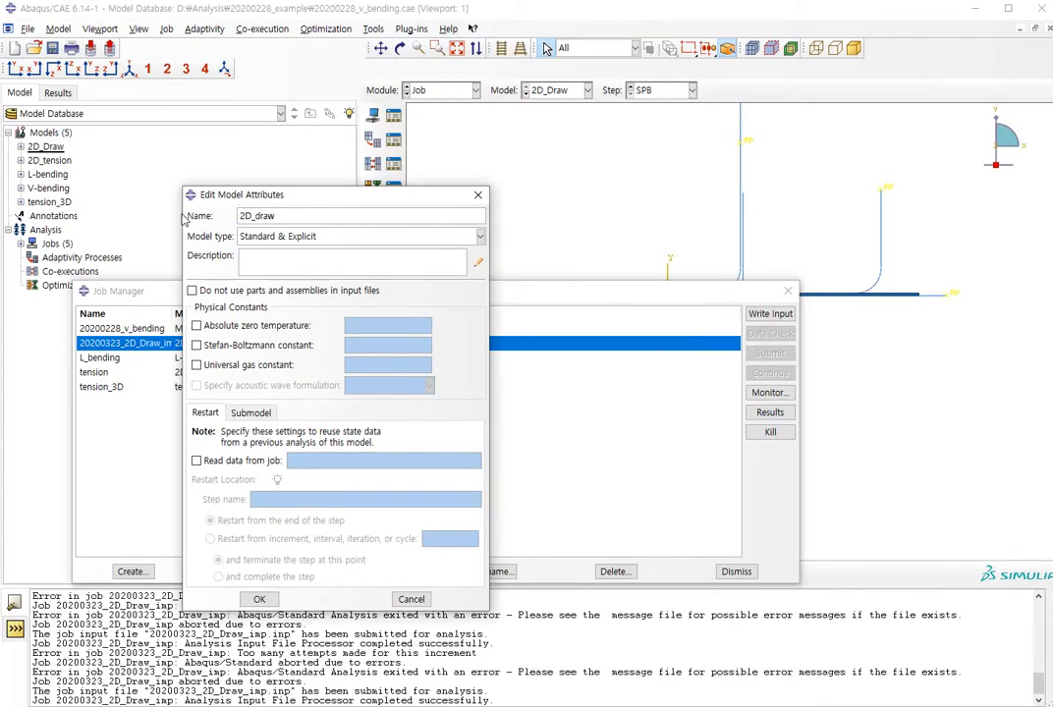
left_click(260, 599)
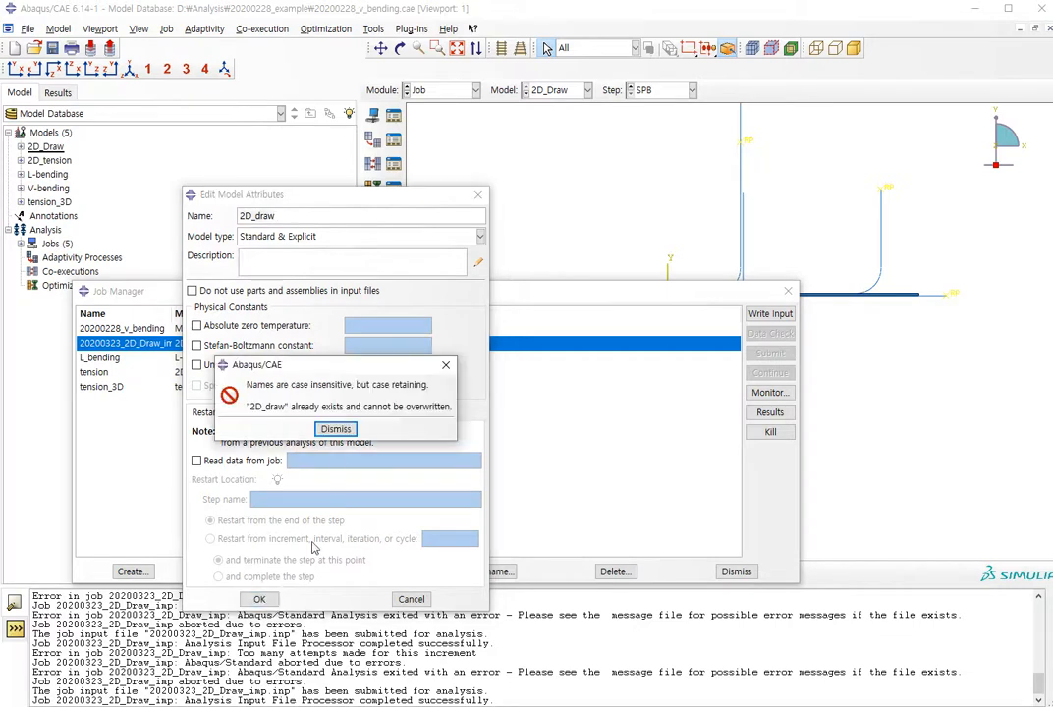
left_click(335, 429)
left_click(281, 218)
type("bending")
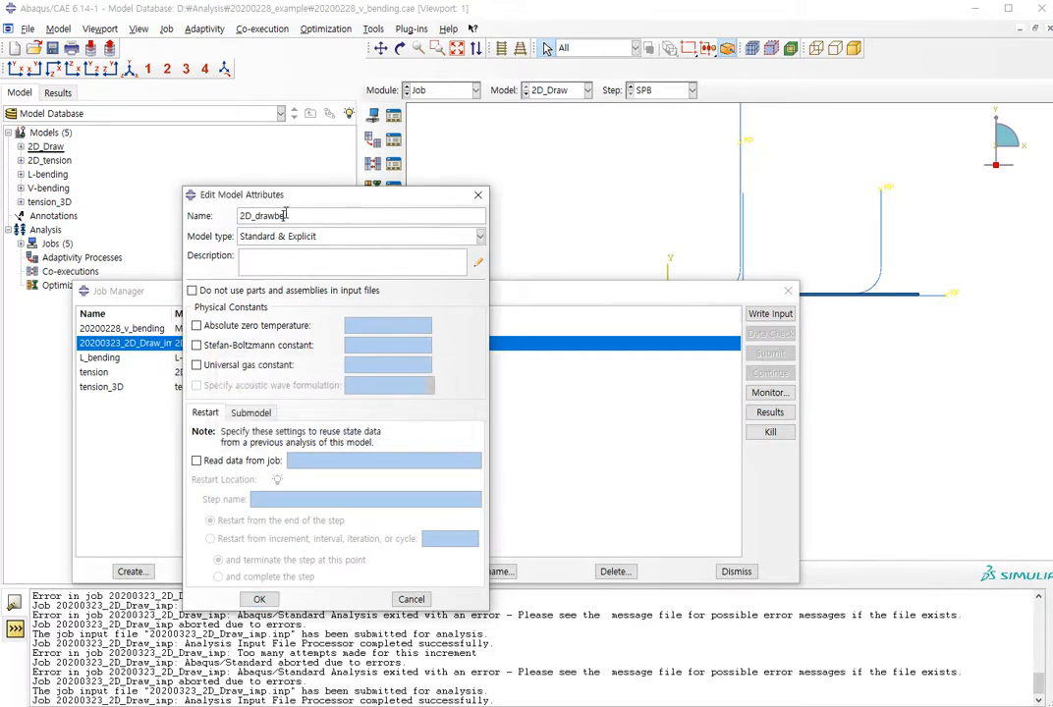
left_click(263, 601)
Dismiss the Job Manager and switch to the Part module for the new model
left_click(735, 571)
left_click(452, 90)
left_click(432, 105)
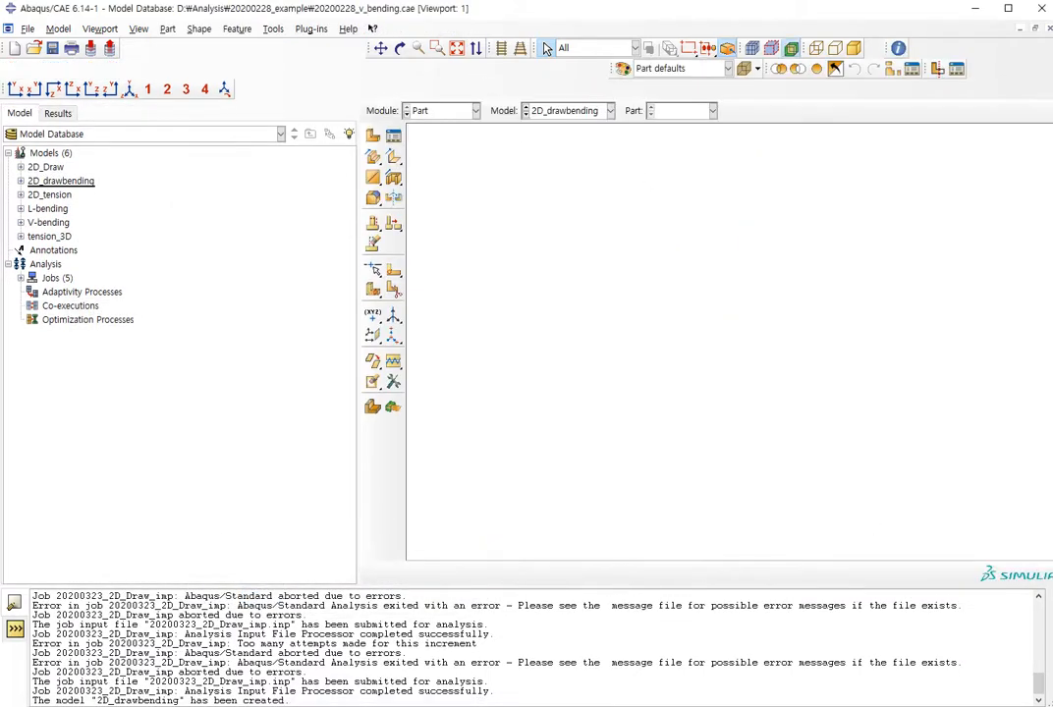
Check the draw-bending slide, then create a 2D planar deformable shell part named sheet with approximate size 200
key("alt+Tab")
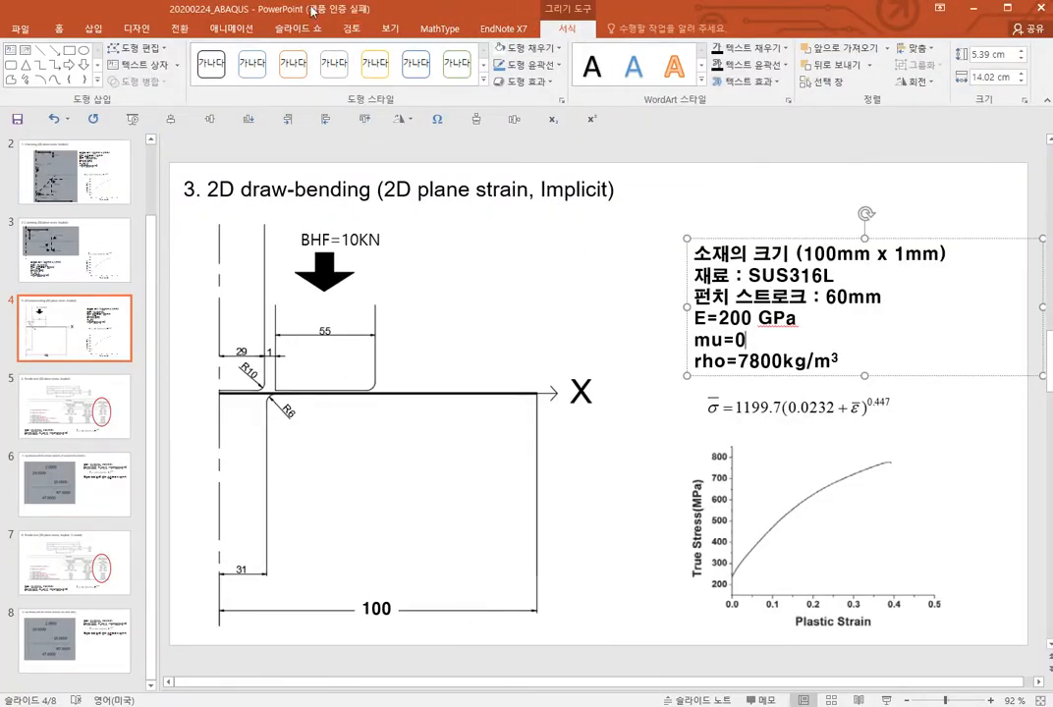
key("alt+Tab")
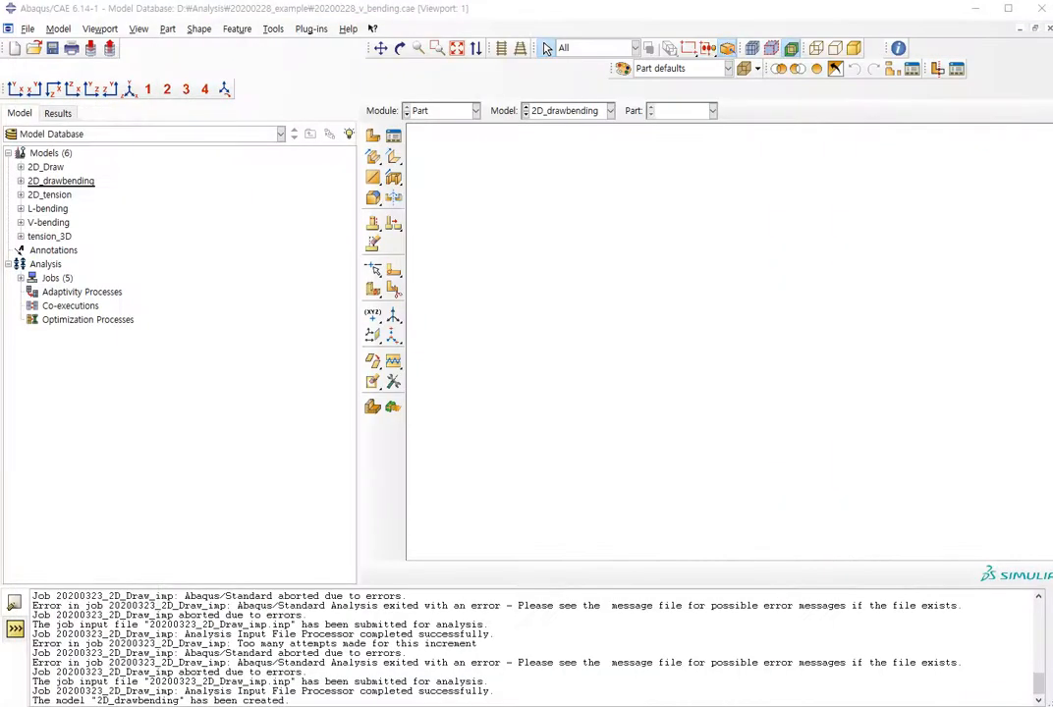
left_click(373, 141)
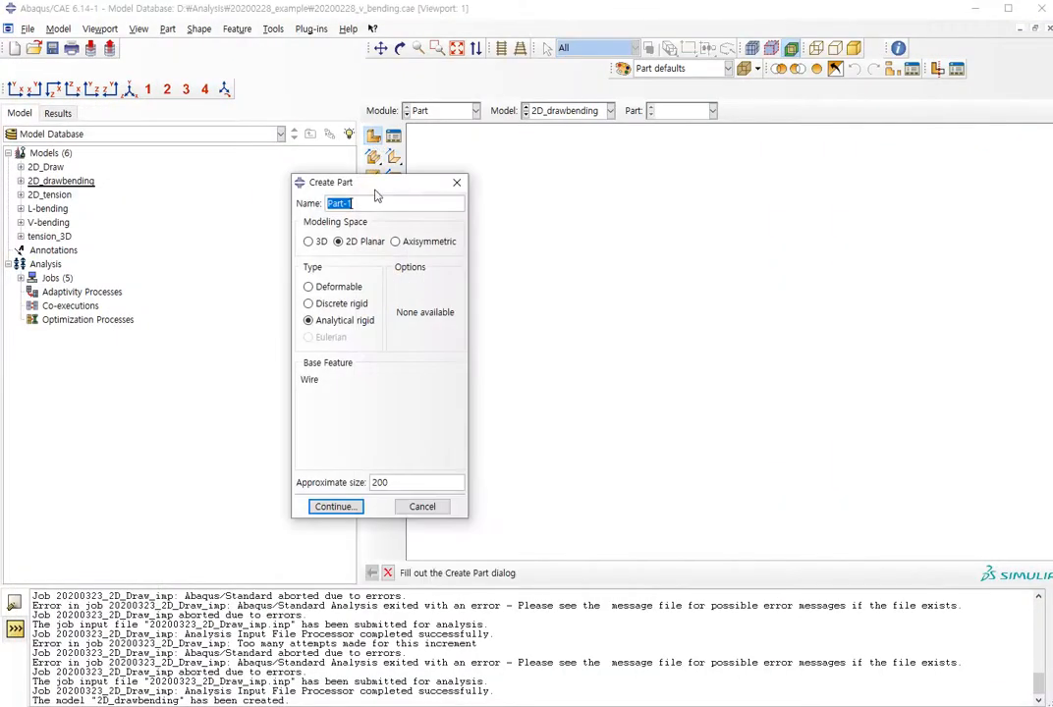
type("sheet")
left_click(348, 245)
left_click(320, 243)
left_click(376, 240)
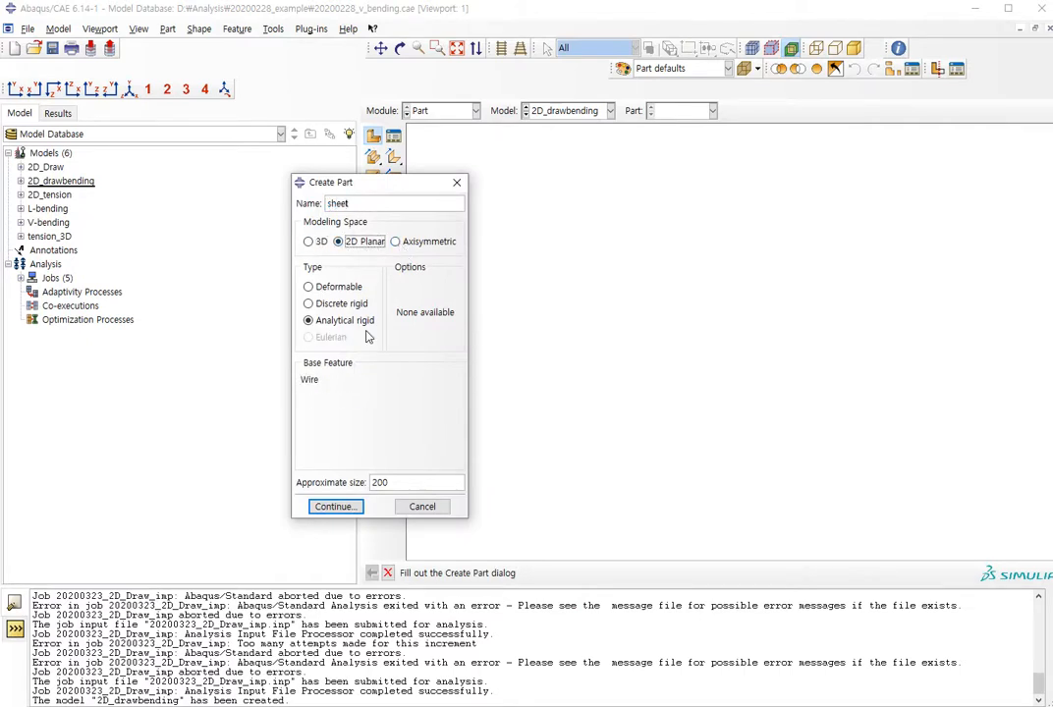
left_click(311, 287)
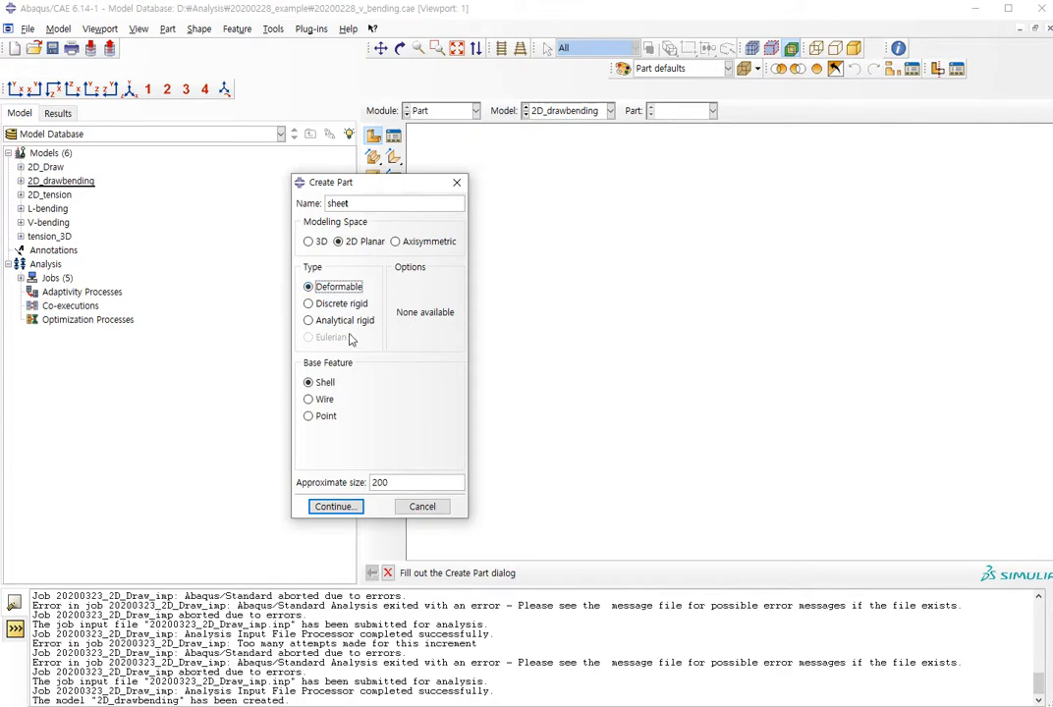
left_click(336, 509)
Sketch a 100 mm by 1 mm rectangle from the origin and finish the sheet part
left_click(393, 178)
left_click(393, 138)
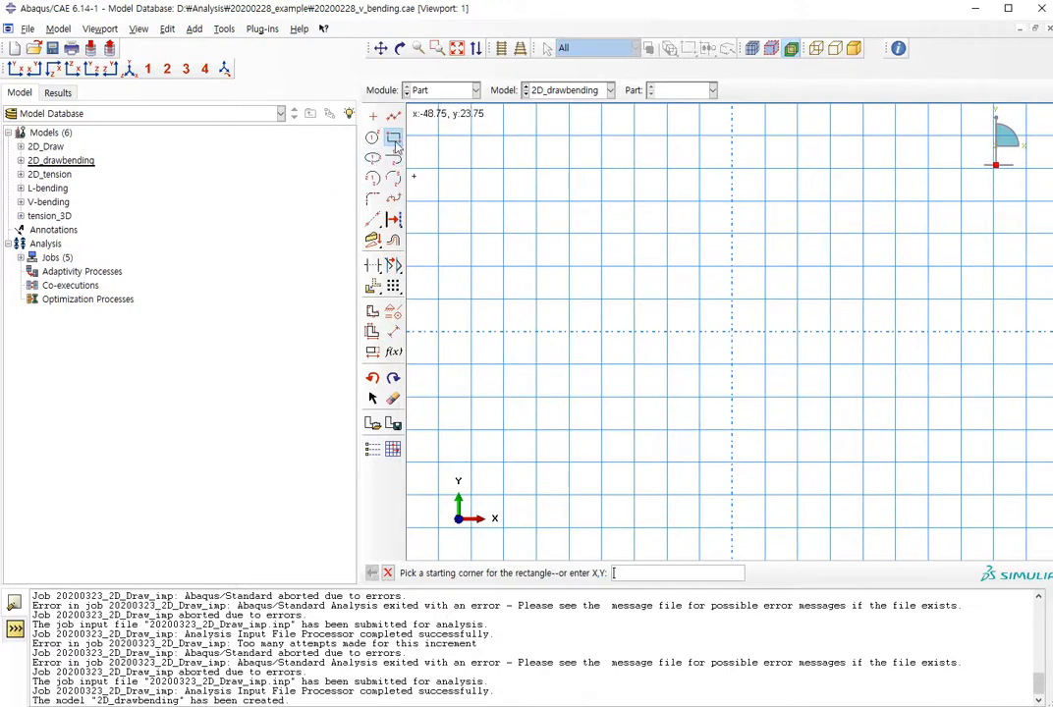
left_click(732, 333)
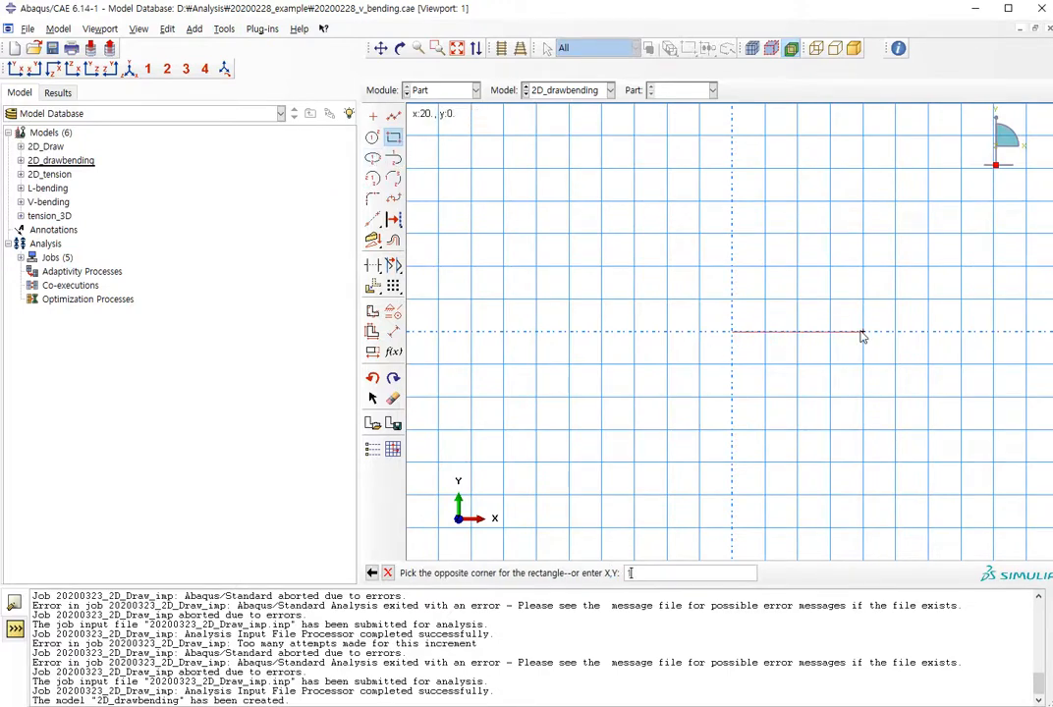
left_click(861, 333)
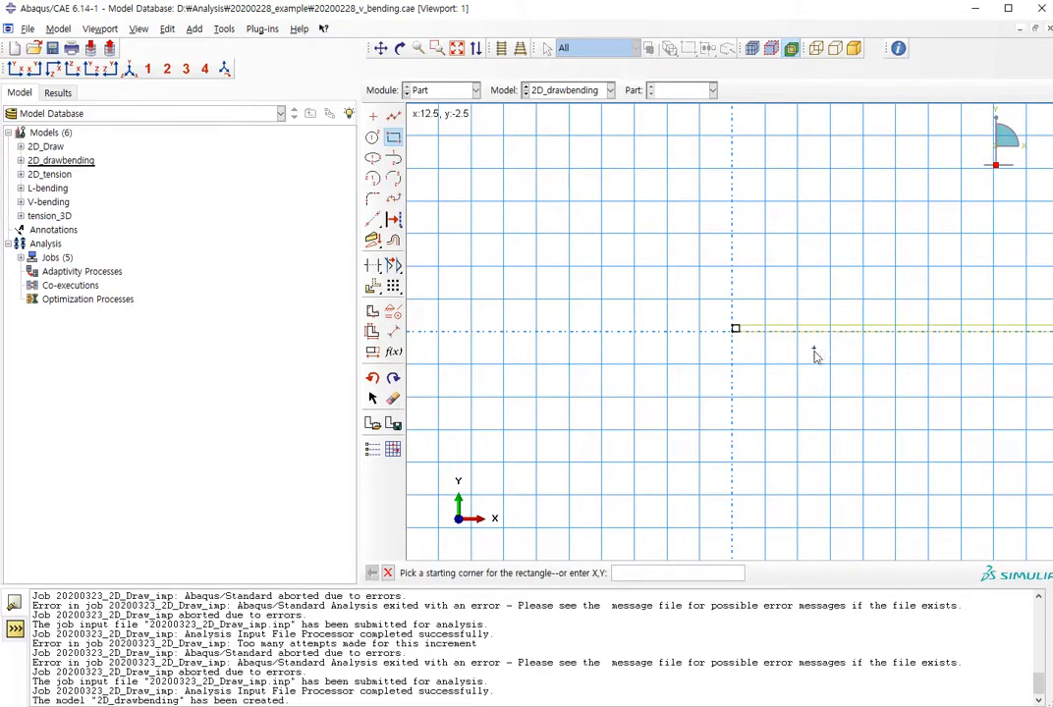
scroll(765, 359, "up", 3)
middle_click(686, 323)
middle_click(698, 331)
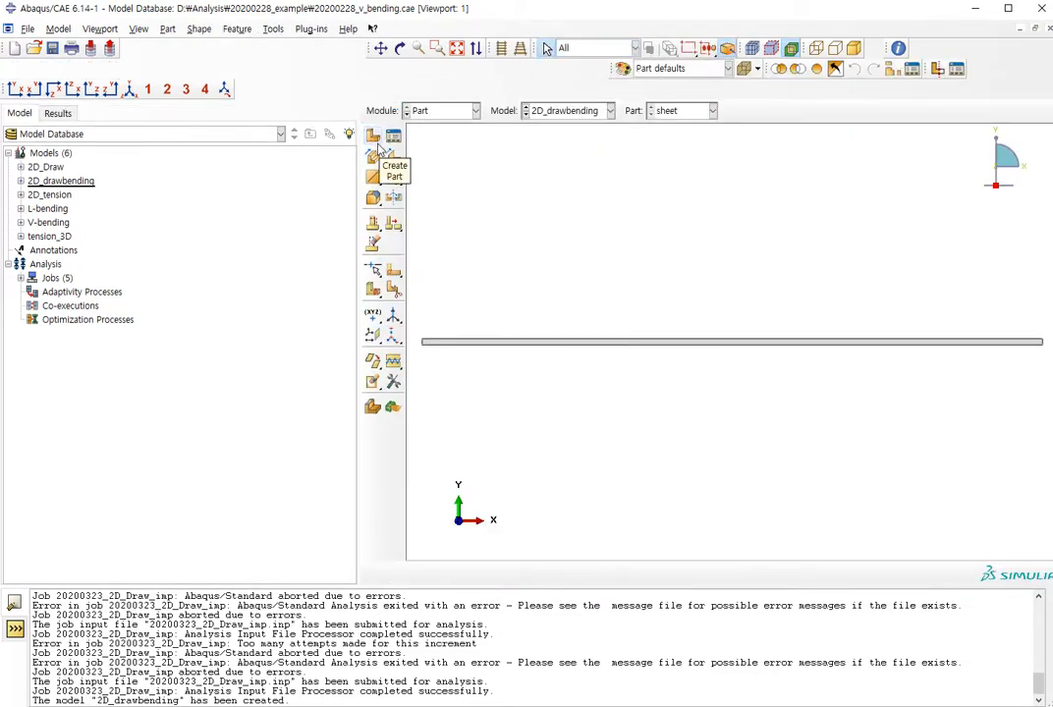
Create a 2D planar analytical rigid wire part named punch with approximate size 200
left_click(375, 138)
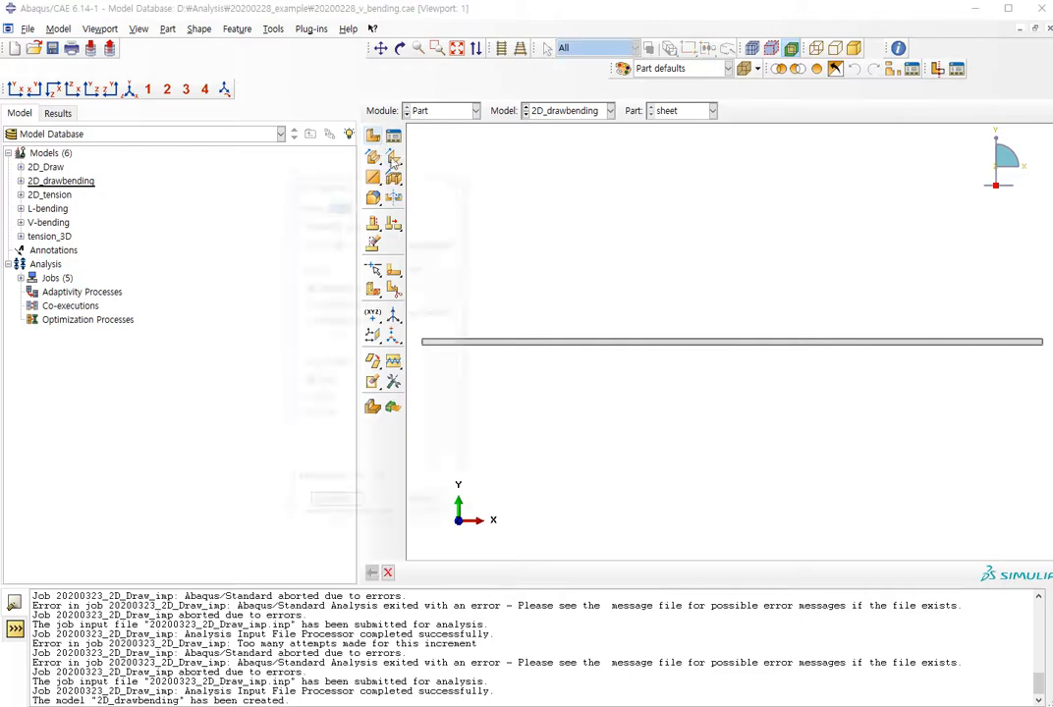
type("punch")
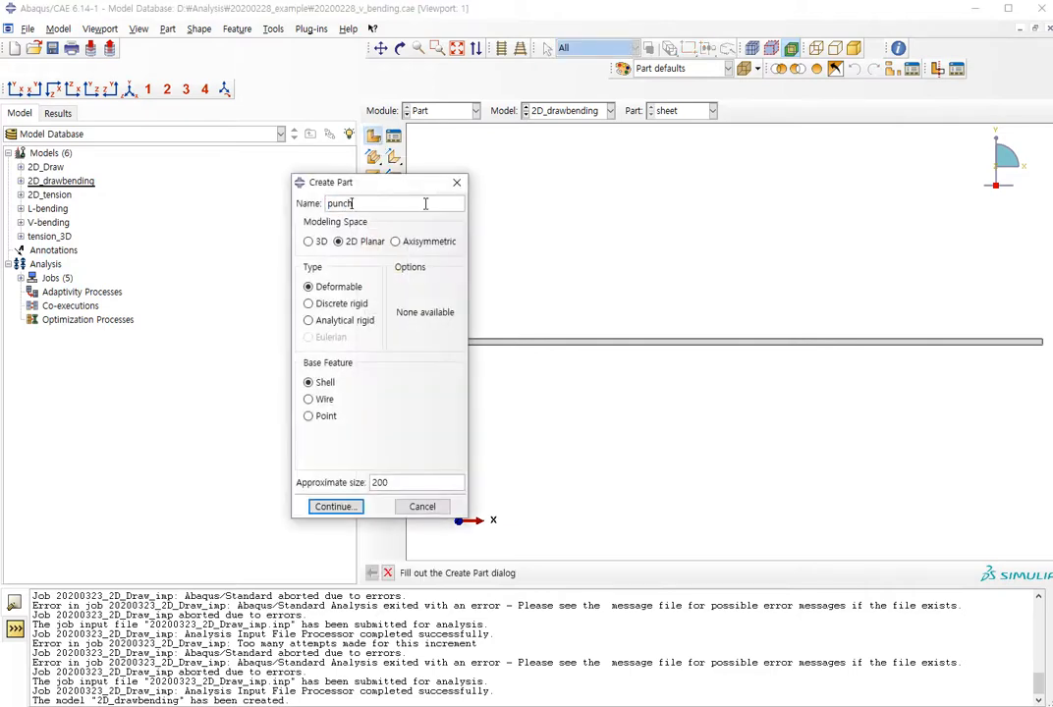
left_click(361, 325)
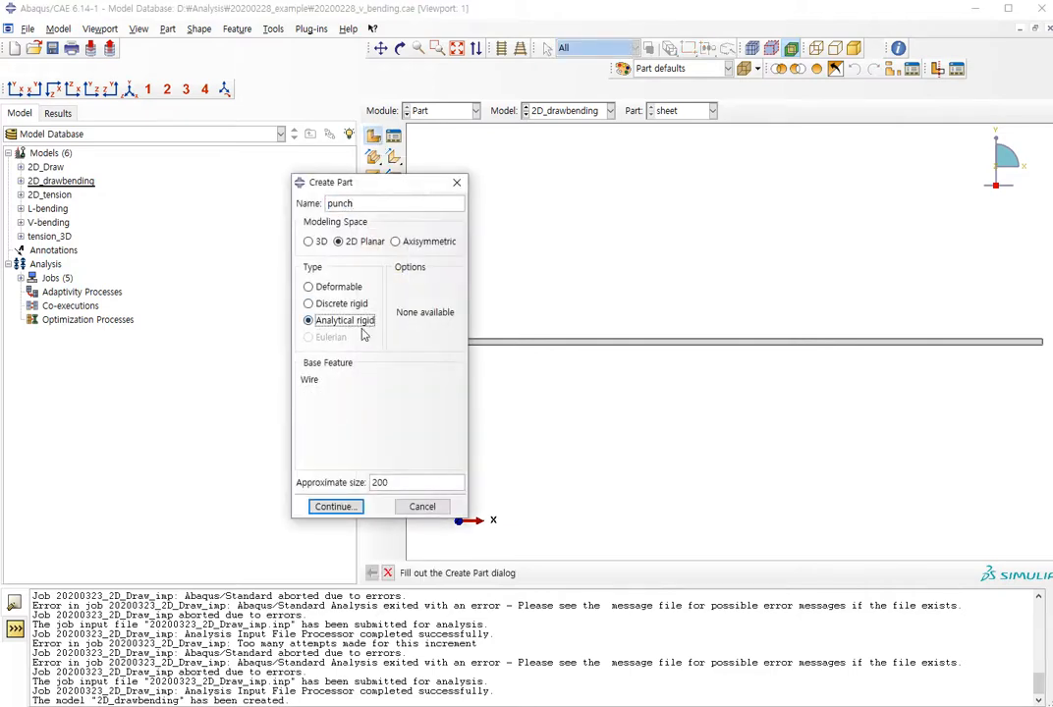
left_click(335, 507)
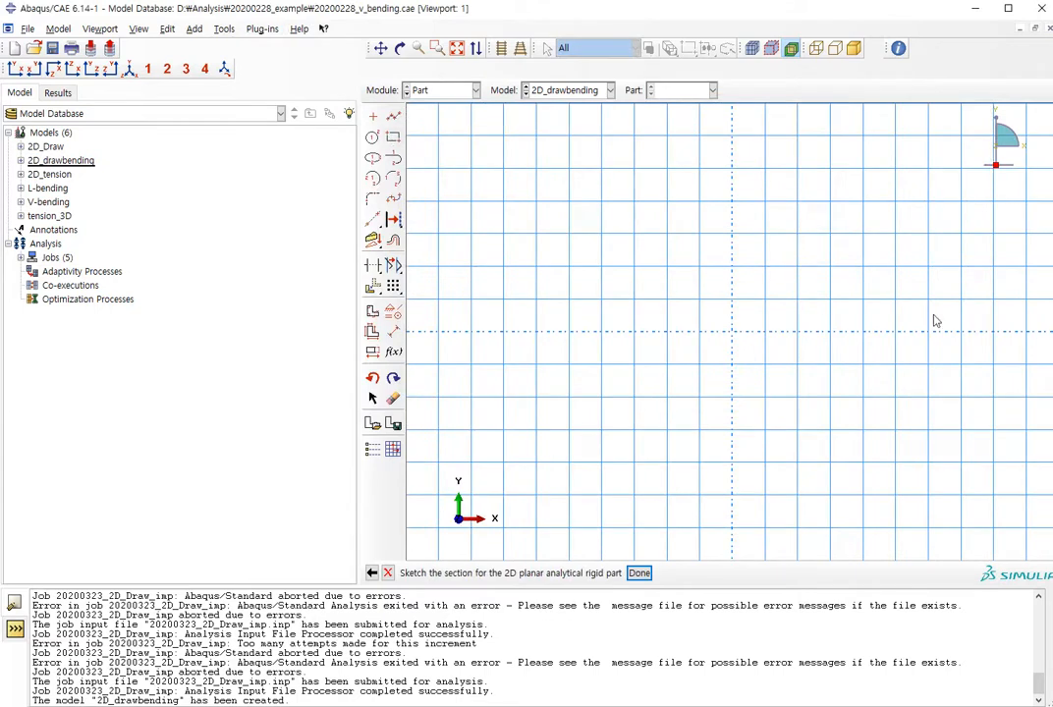
Sketch the punch profile with connected lines from the origin to 29,0 and up to 29,70
left_click(393, 116)
left_click(732, 331)
type("29,0")
key("Return")
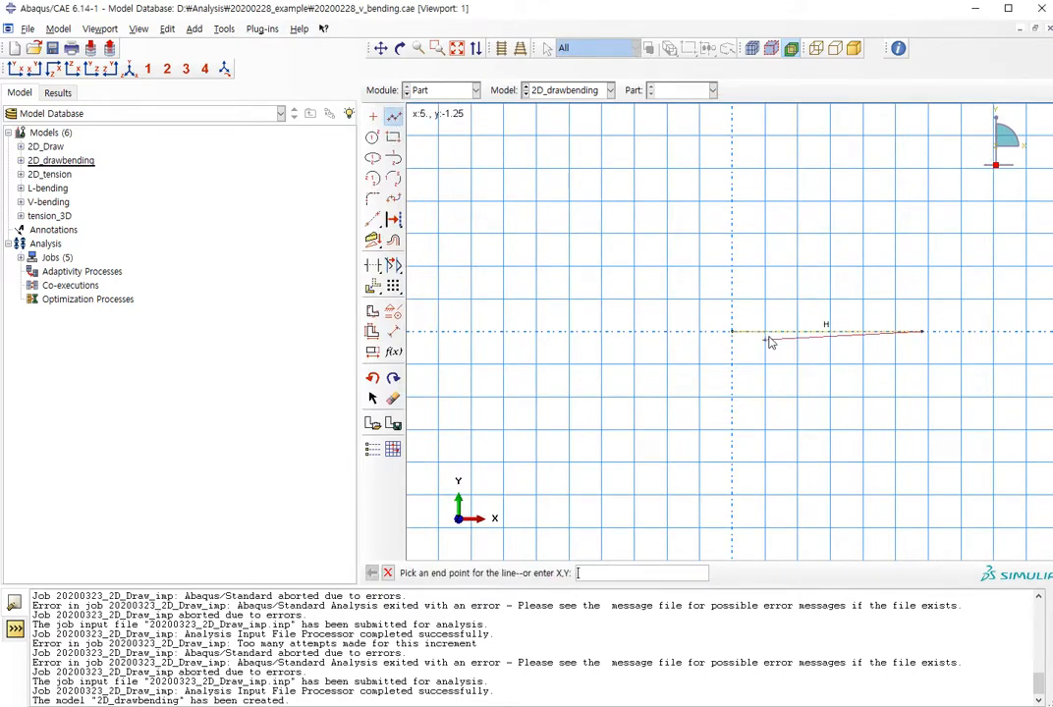
scroll(873, 426, "down", 5)
scroll(868, 432, "down", 2)
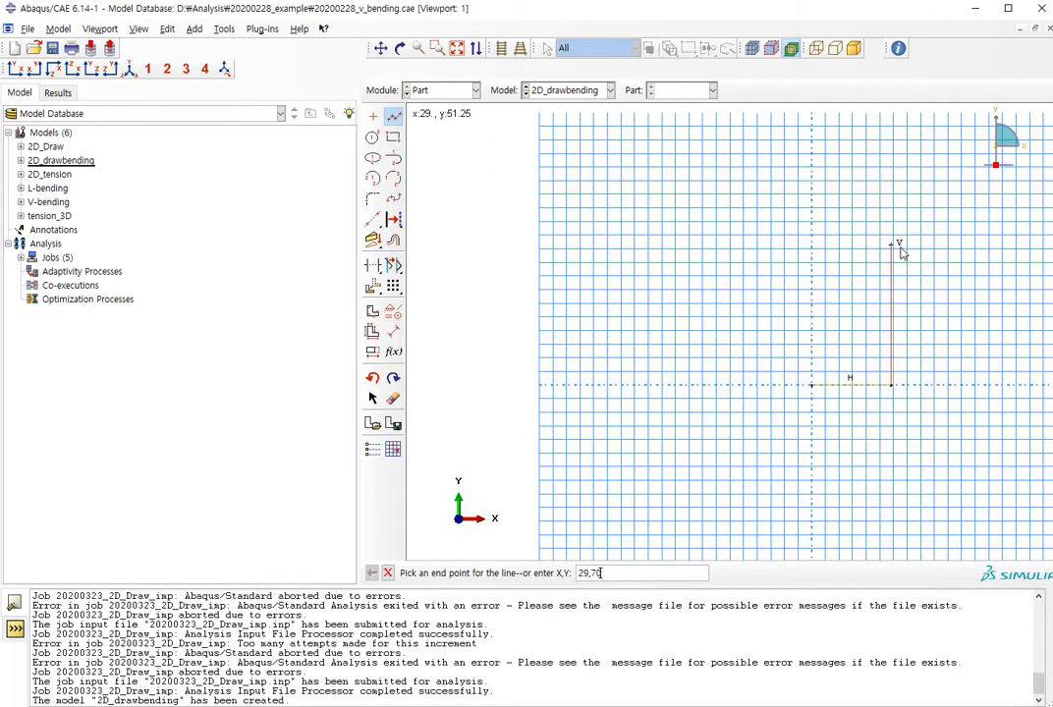
type("29,70")
key("Return")
key("Escape")
Fillet the corner between the punch's horizontal and vertical lines with radius 10 and finish the part
left_click(374, 198)
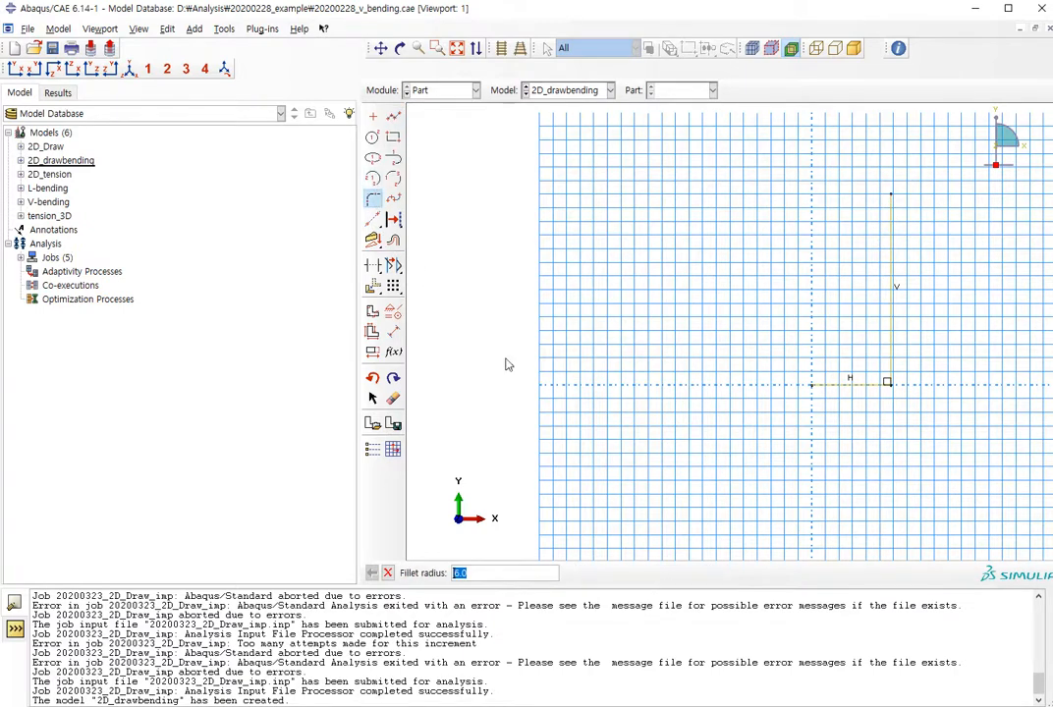
type("10")
key("Return")
scroll(797, 478, "up", 2)
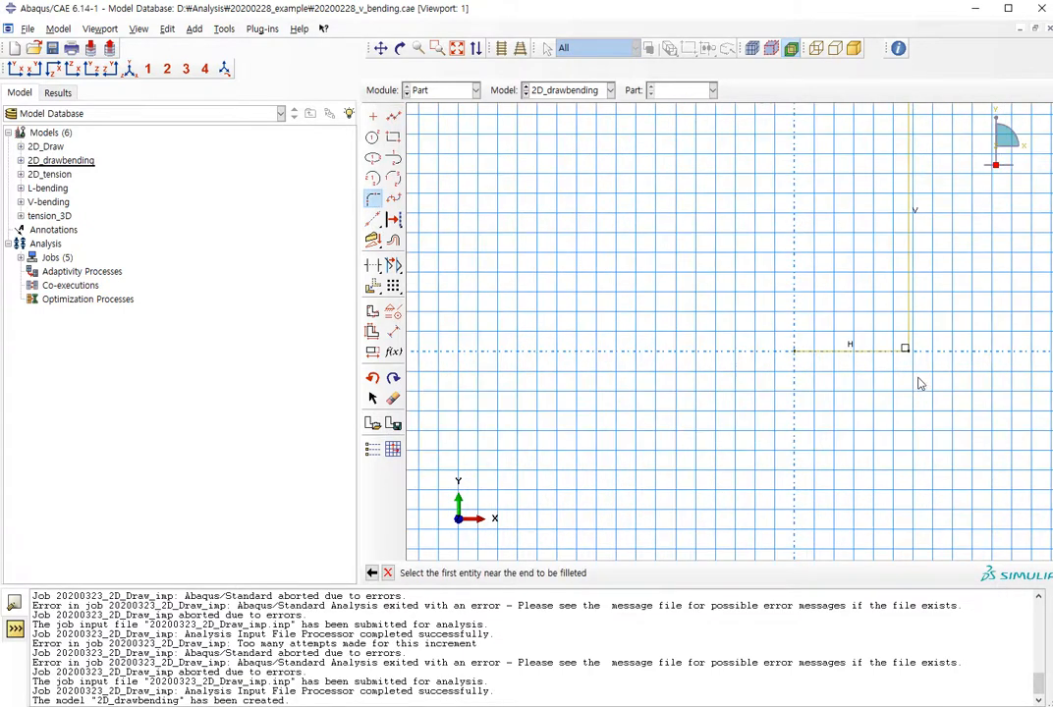
left_click(895, 354)
left_click(909, 328)
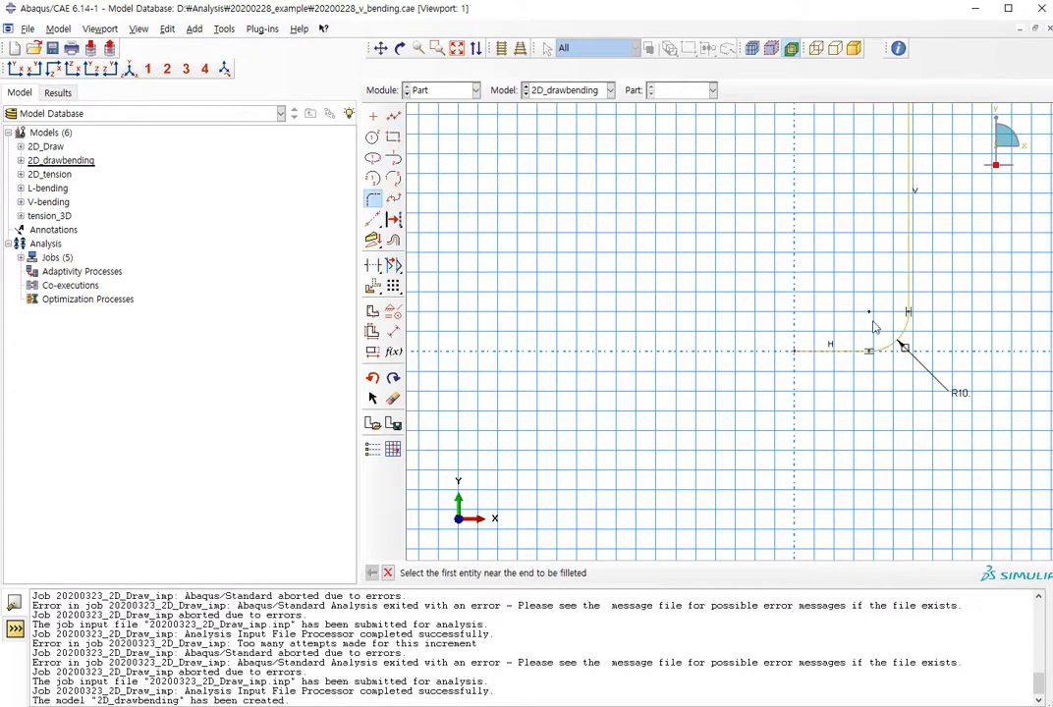
middle_click(716, 351)
middle_click(715, 352)
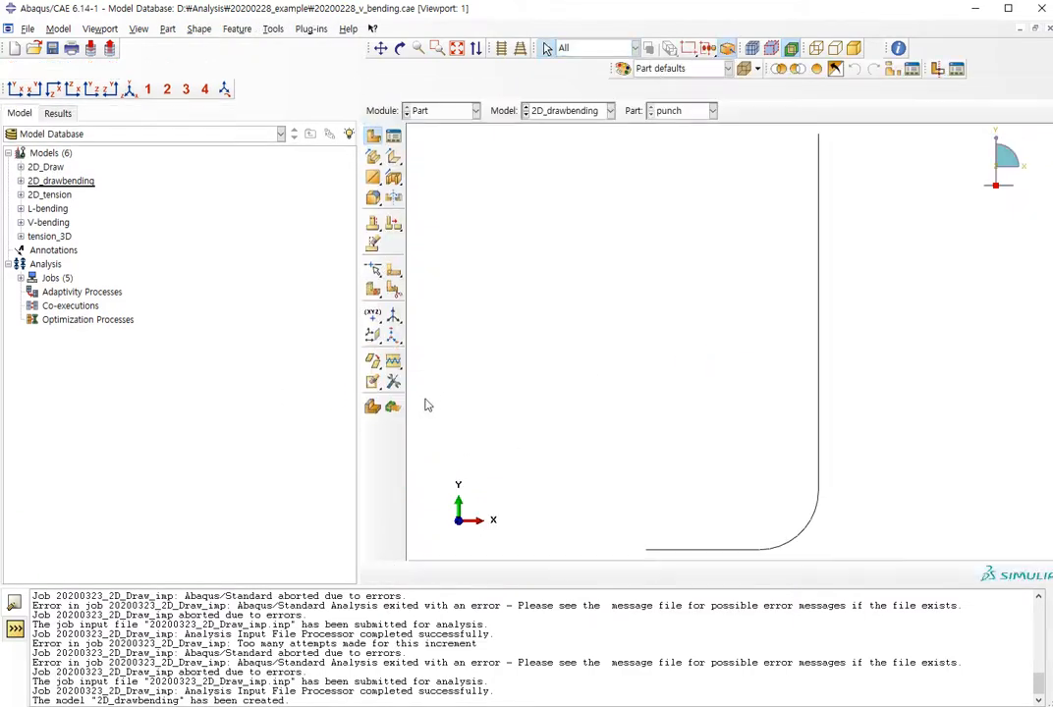
Check the slide's dimensions and create a 2D planar analytical rigid wire part named holder with approximate size 200
key("alt+Tab")
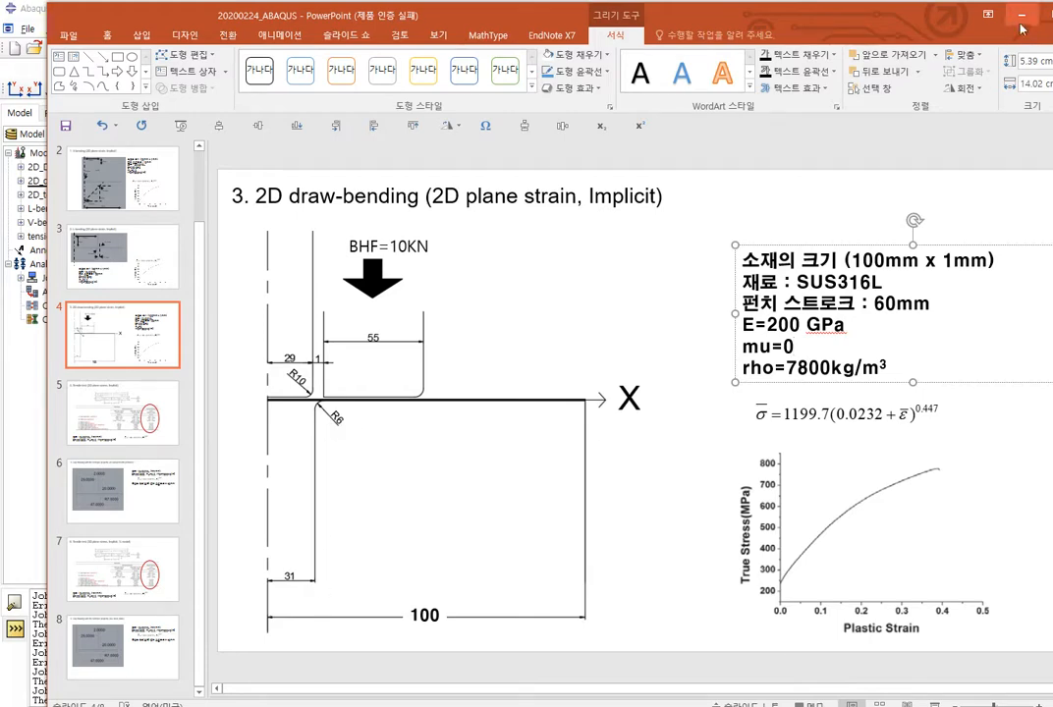
key("alt+Tab")
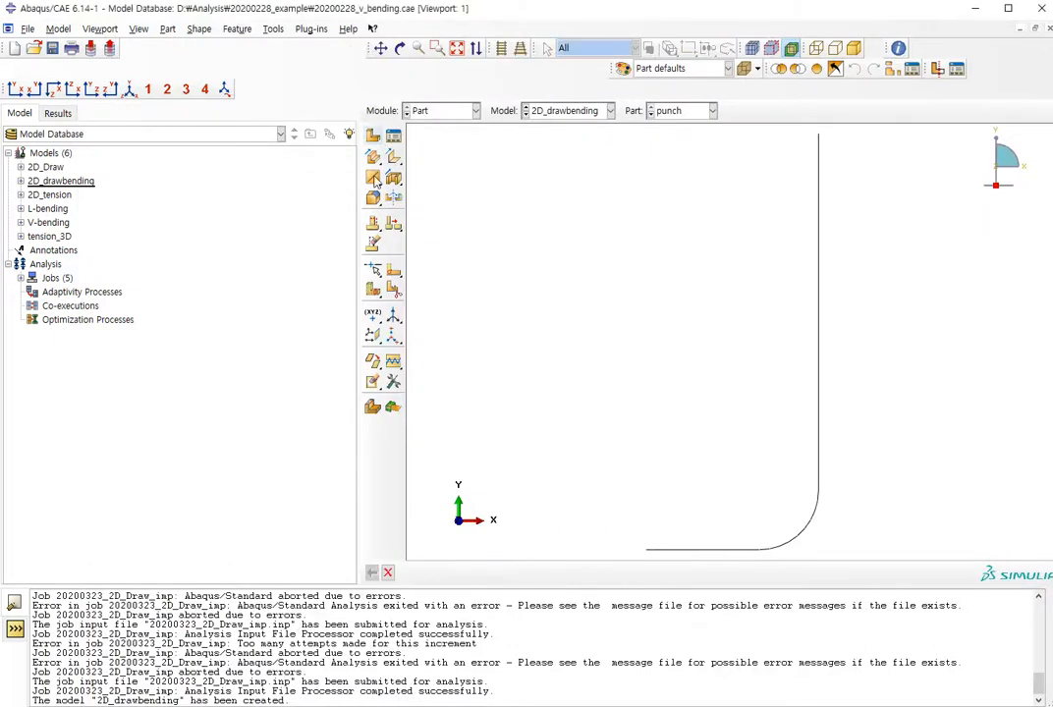
left_click(372, 135)
type("ho")
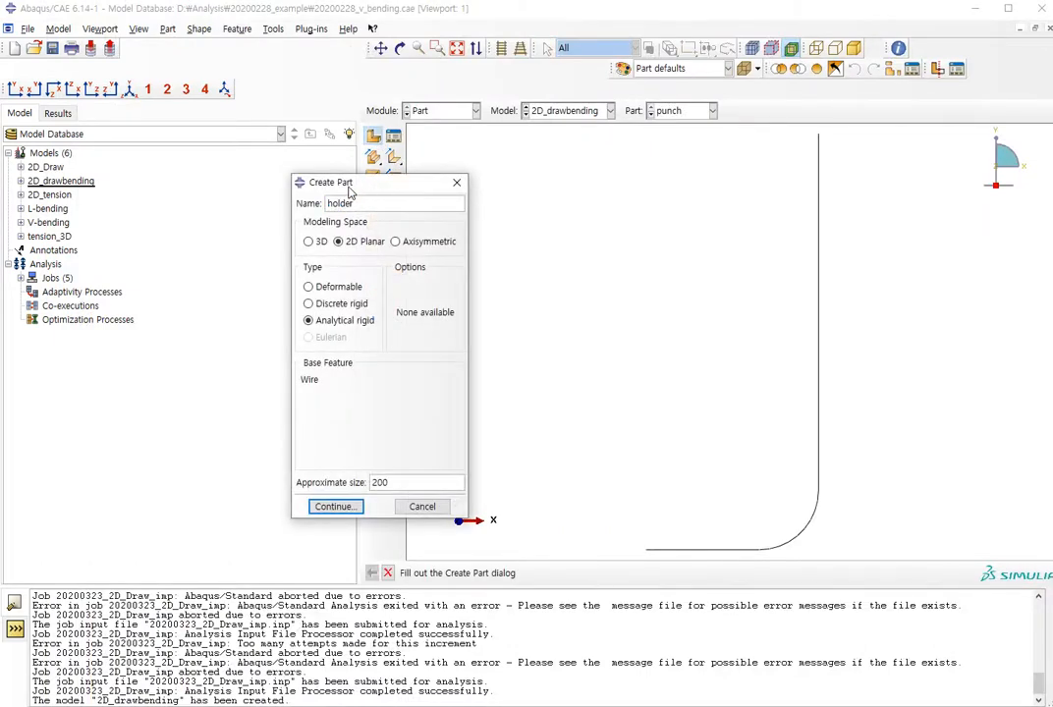
type("lder")
left_click(335, 506)
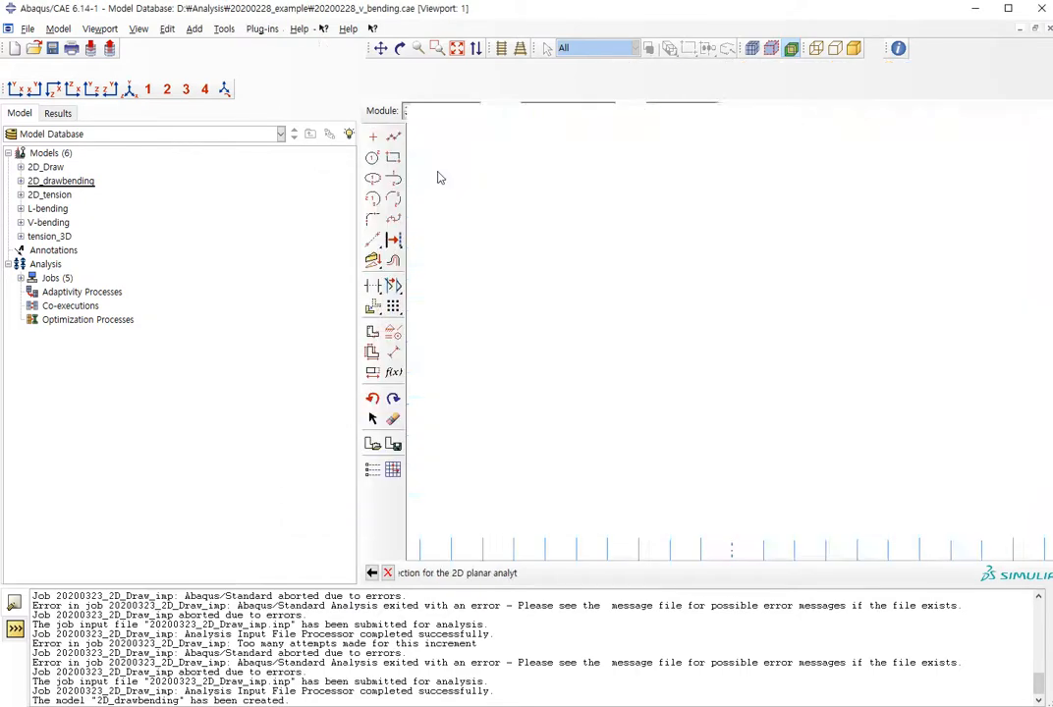
Sketch the holder's U-shaped profile with connected lines from 0,30 to the origin, across to 55,0 and up to 55,30
left_click(394, 139)
left_click(393, 115)
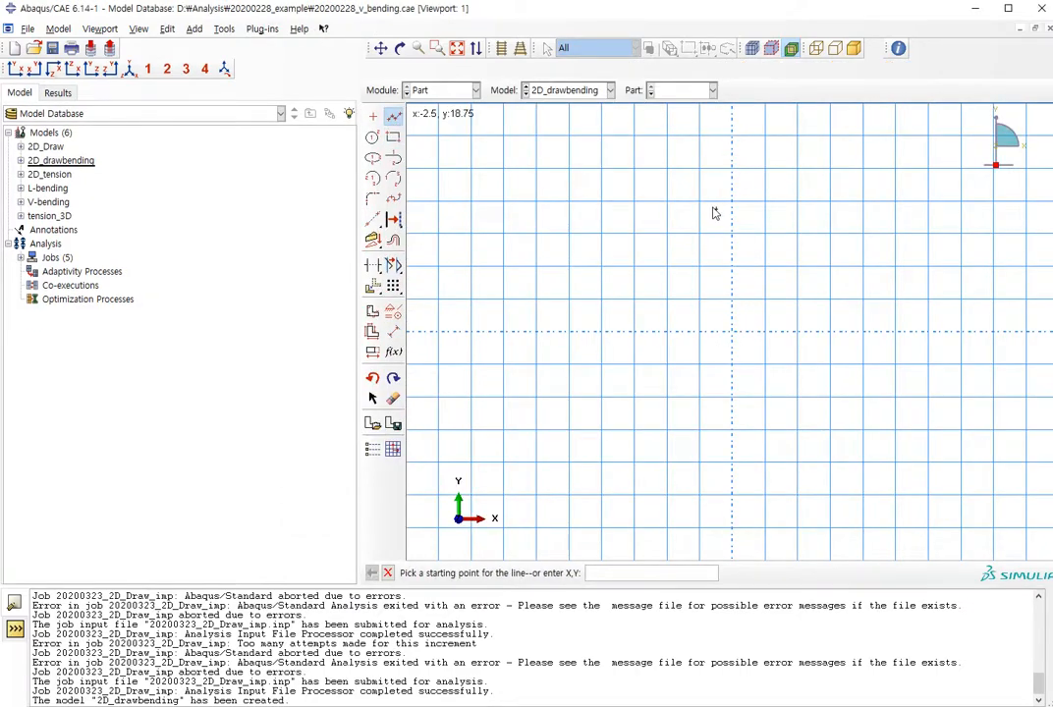
left_click(732, 139)
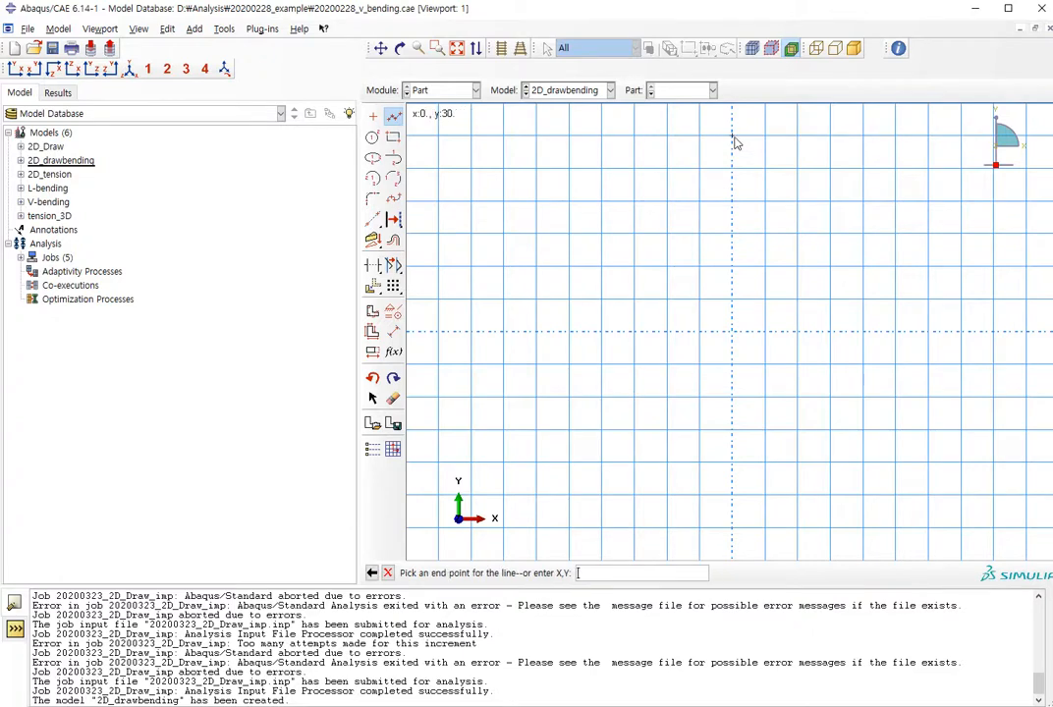
left_click(732, 332)
type("55")
key("Return")
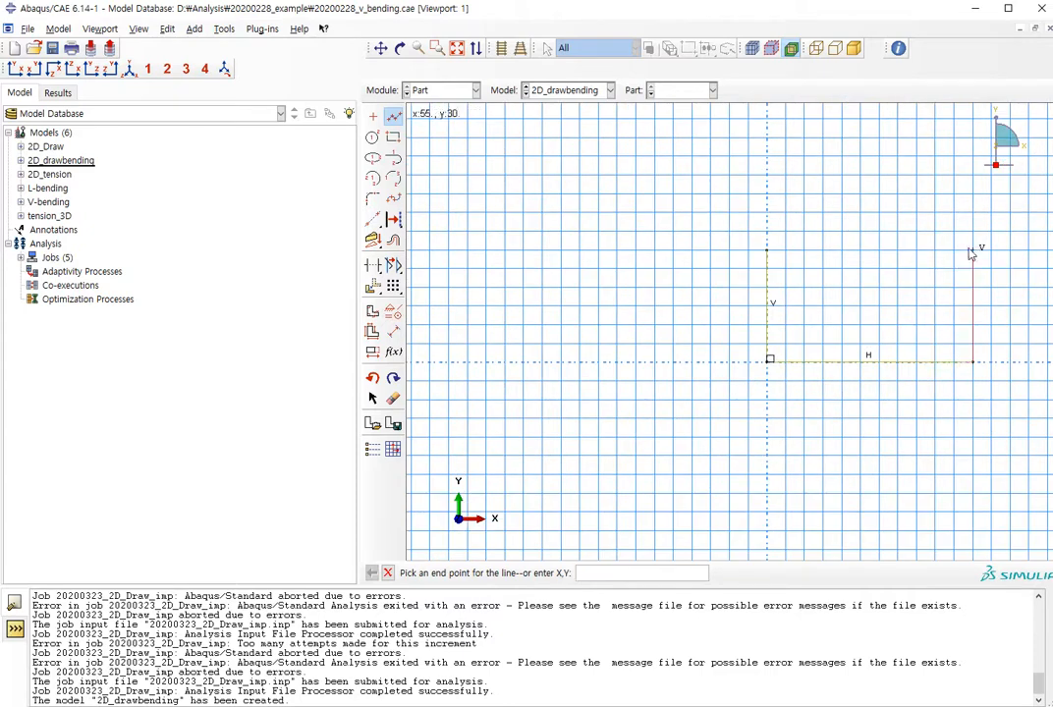
left_click(973, 253)
middle_click(945, 299)
Fillet the corner between the holder's horizontal line and right vertical line with radius 6 and finish the part
left_click(374, 200)
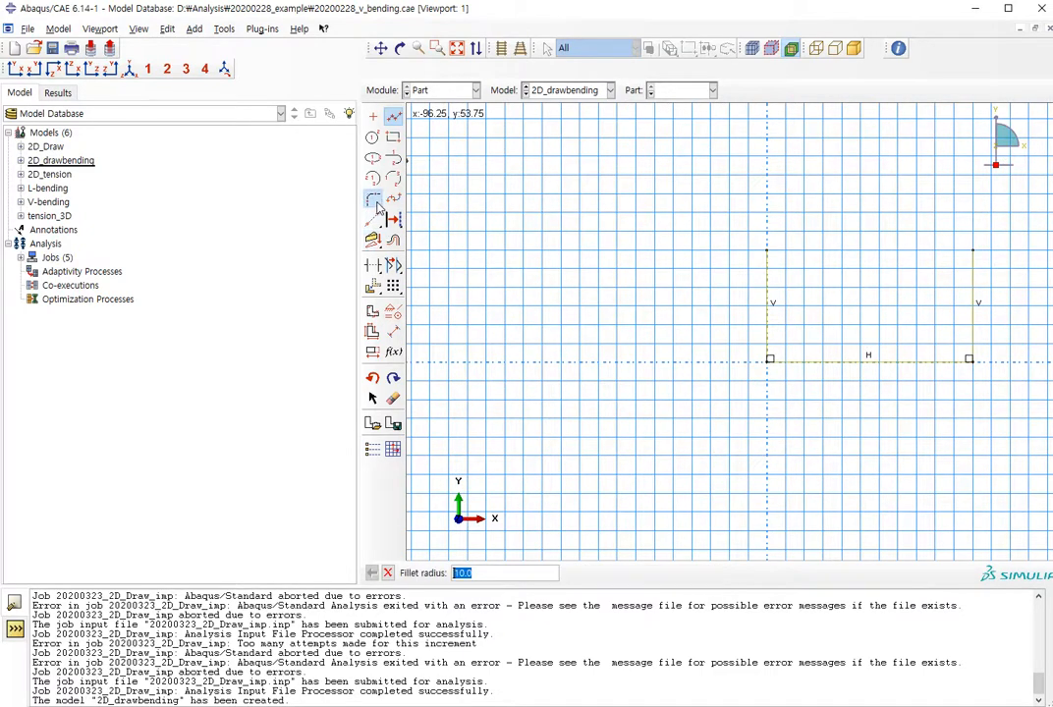
key("Return")
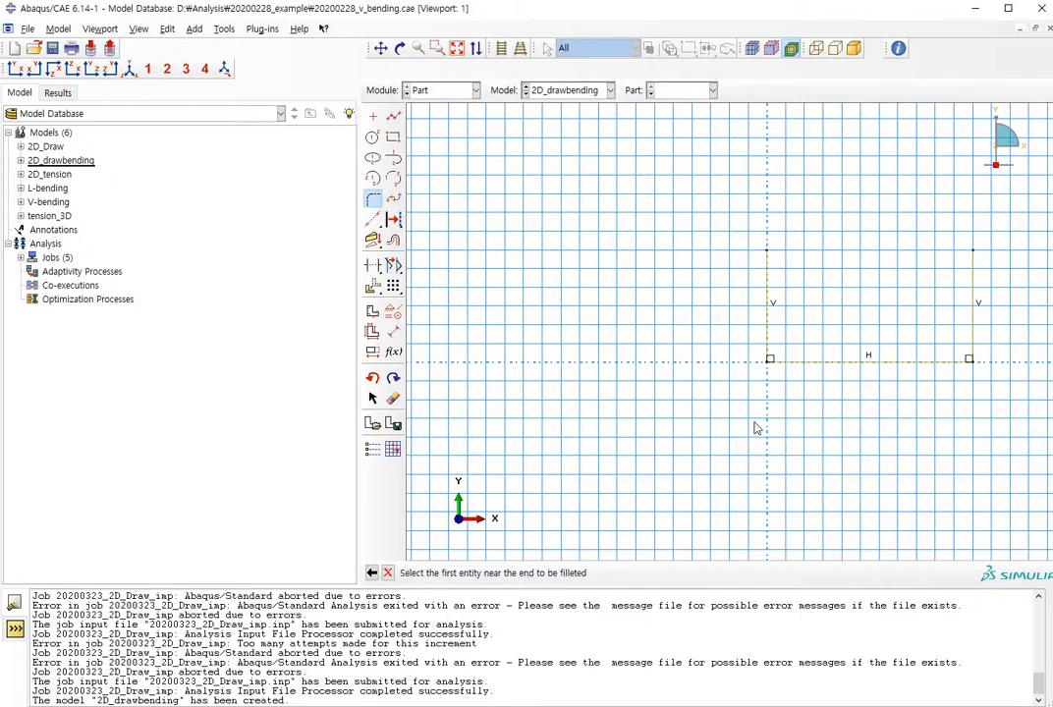
left_click(915, 364)
left_click(971, 337)
middle_click(748, 292)
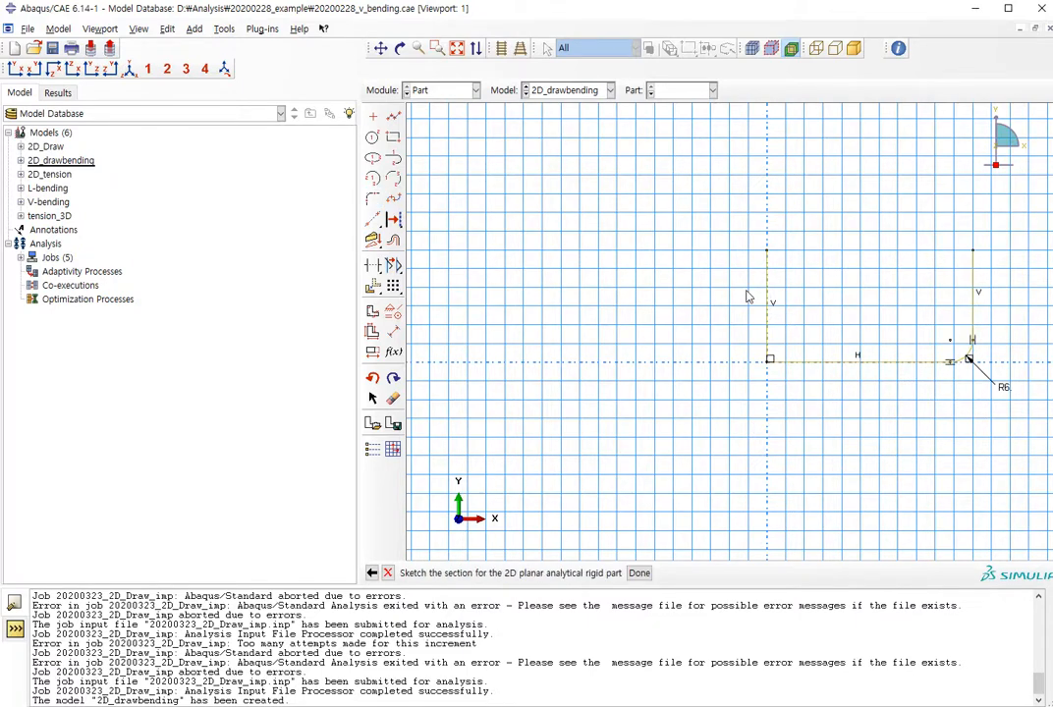
middle_click(747, 292)
Add a reference point at the upper end of the holder's left vertical line
left_click(273, 28)
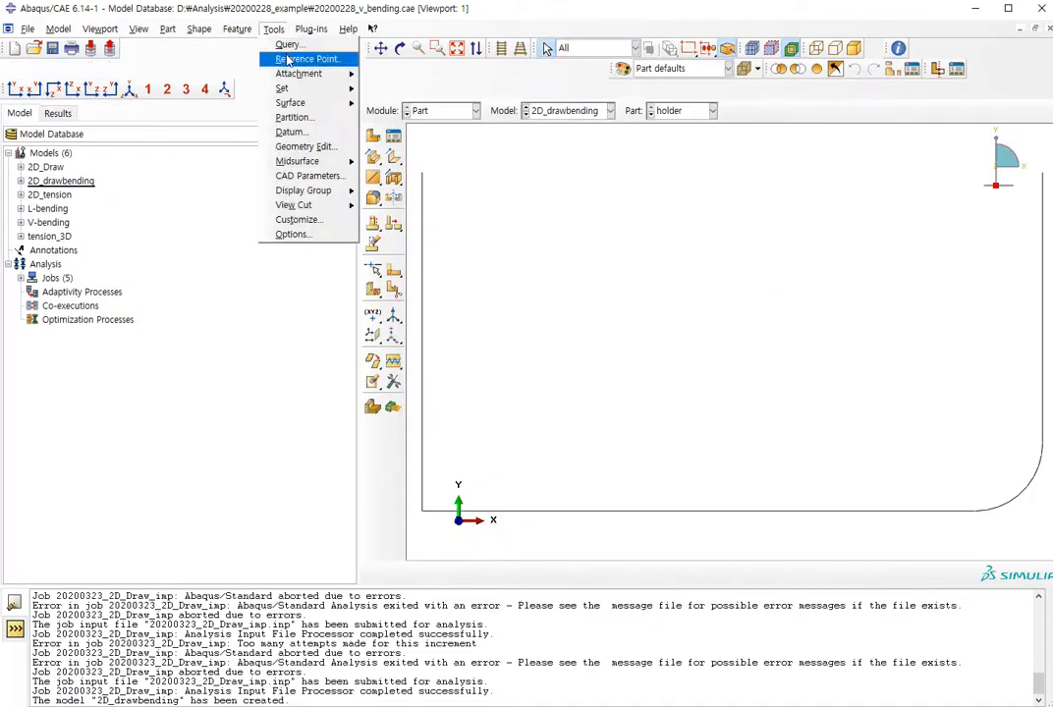
left_click(300, 56)
left_click(424, 172)
Display the punch part and add a reference point at the upper end of its vertical line
left_click(714, 111)
left_click(670, 141)
left_click(275, 30)
left_click(300, 59)
left_click(820, 135)
Create a 2D planar analytical rigid wire part named die
left_click(444, 112)
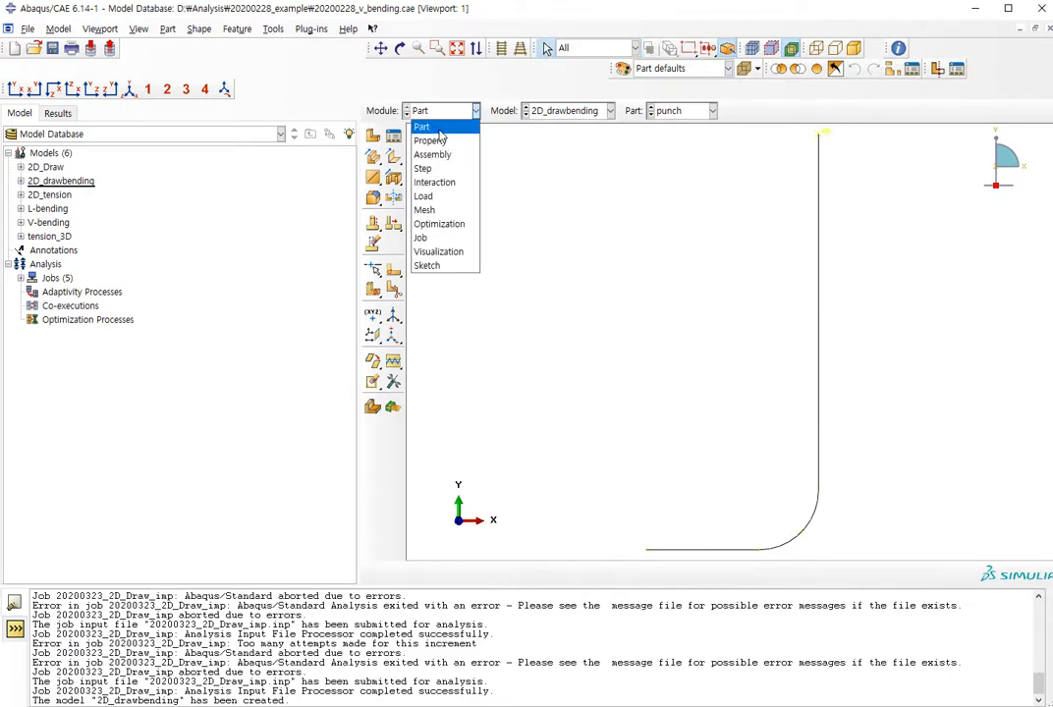
left_click(440, 129)
left_click(379, 139)
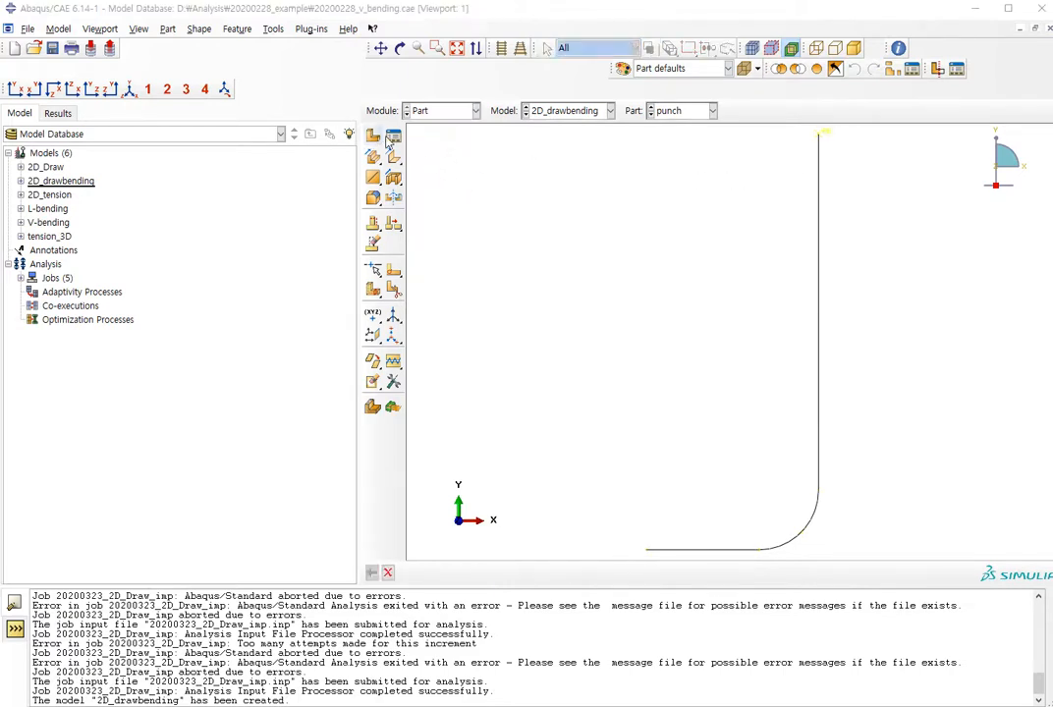
type("die")
key("Return")
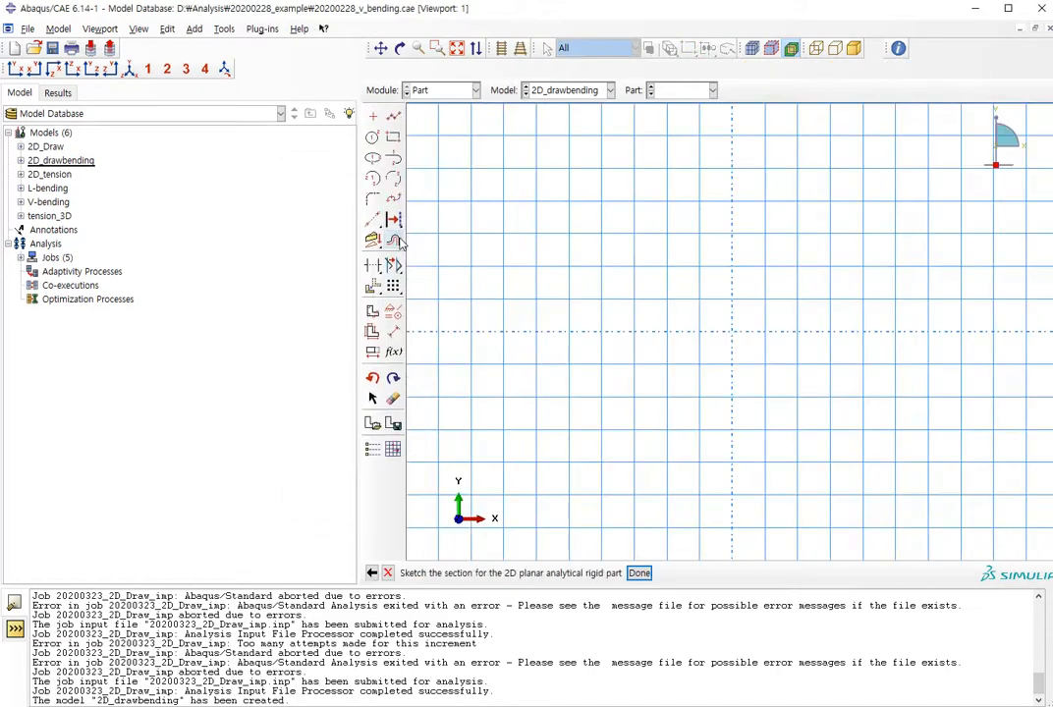
Sketch the die profile with connected lines from 0,-70 up to the origin and along the X axis to about x=69
left_click(393, 116)
scroll(753, 336, "down", 3)
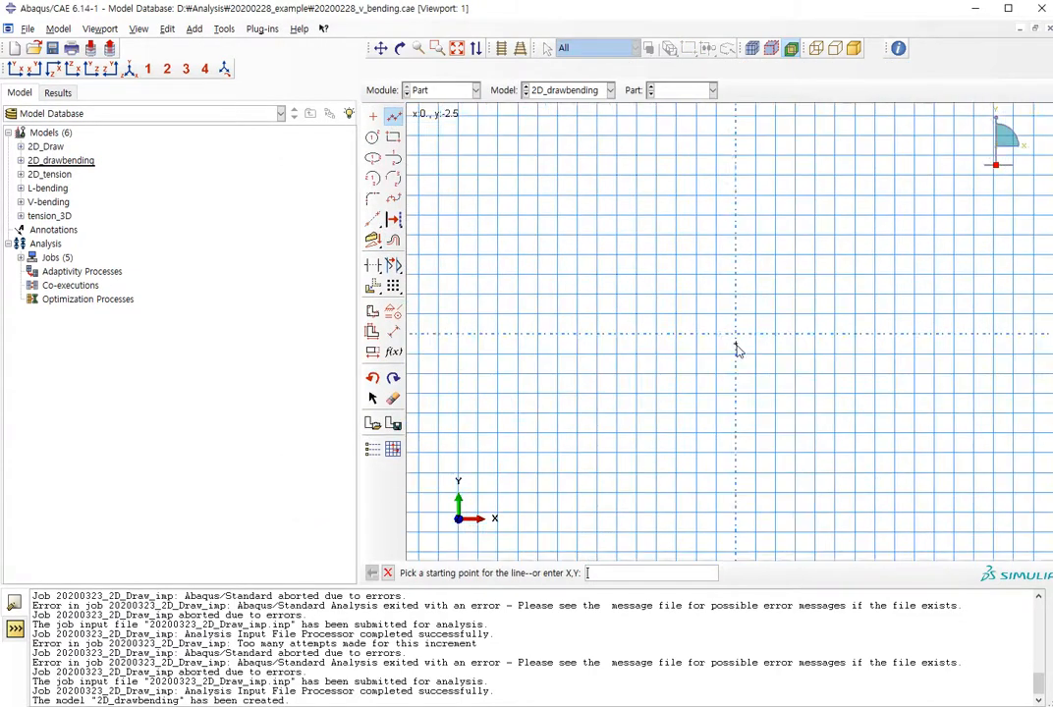
scroll(738, 350, "down", 1)
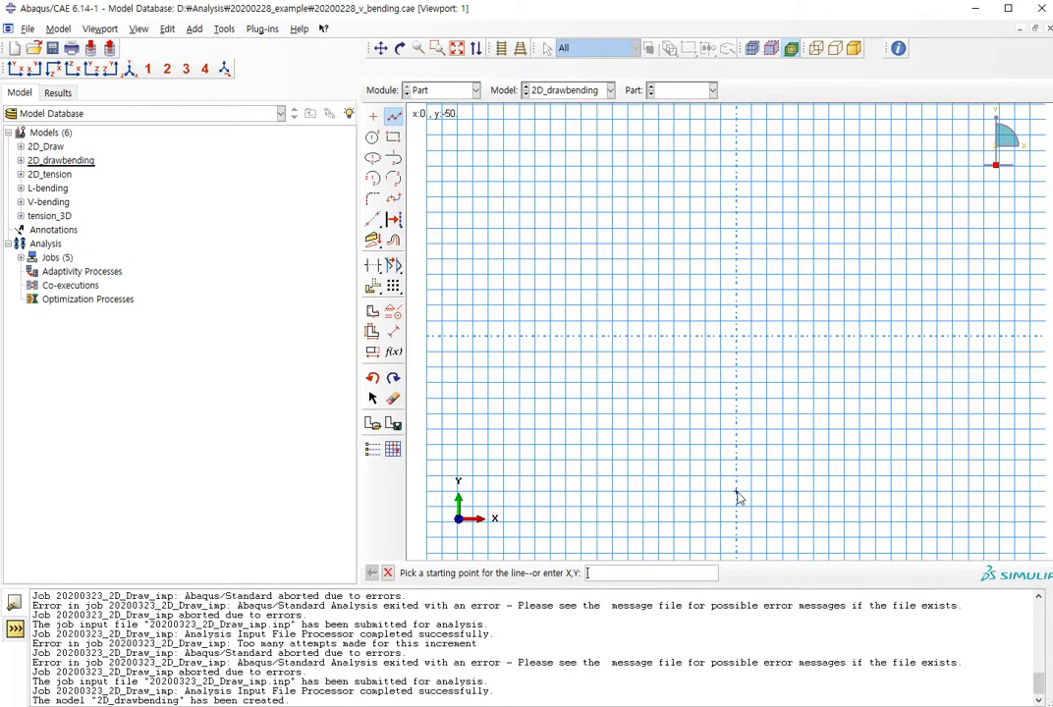
type("0,-70")
key("Return")
left_click(737, 337)
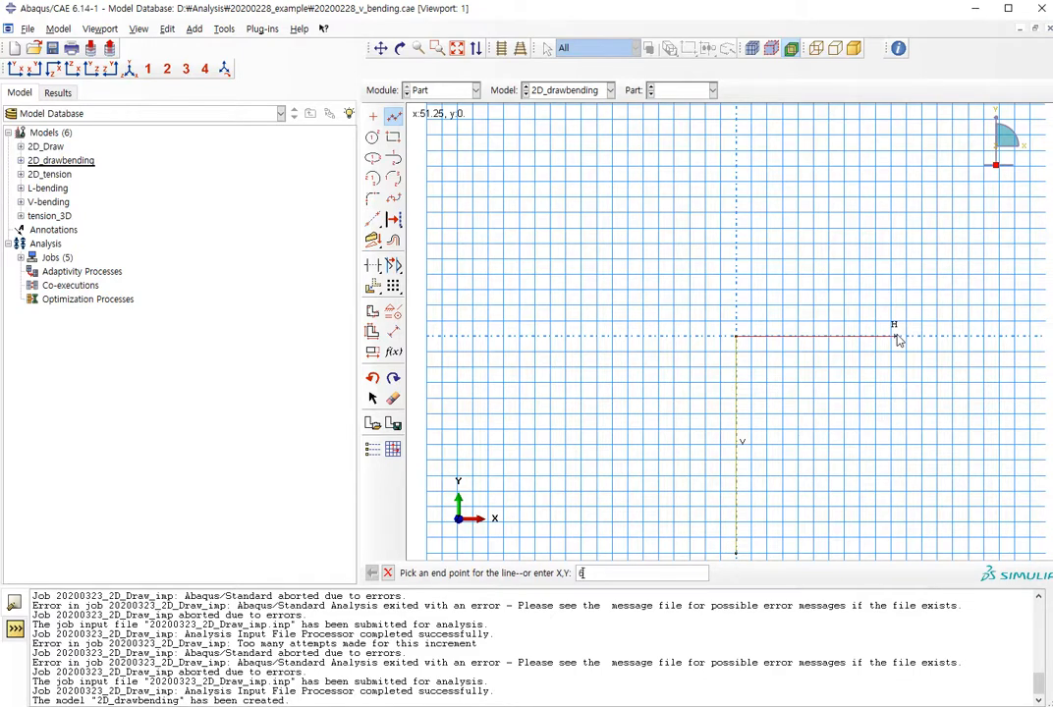
key("Return")
key("Escape")
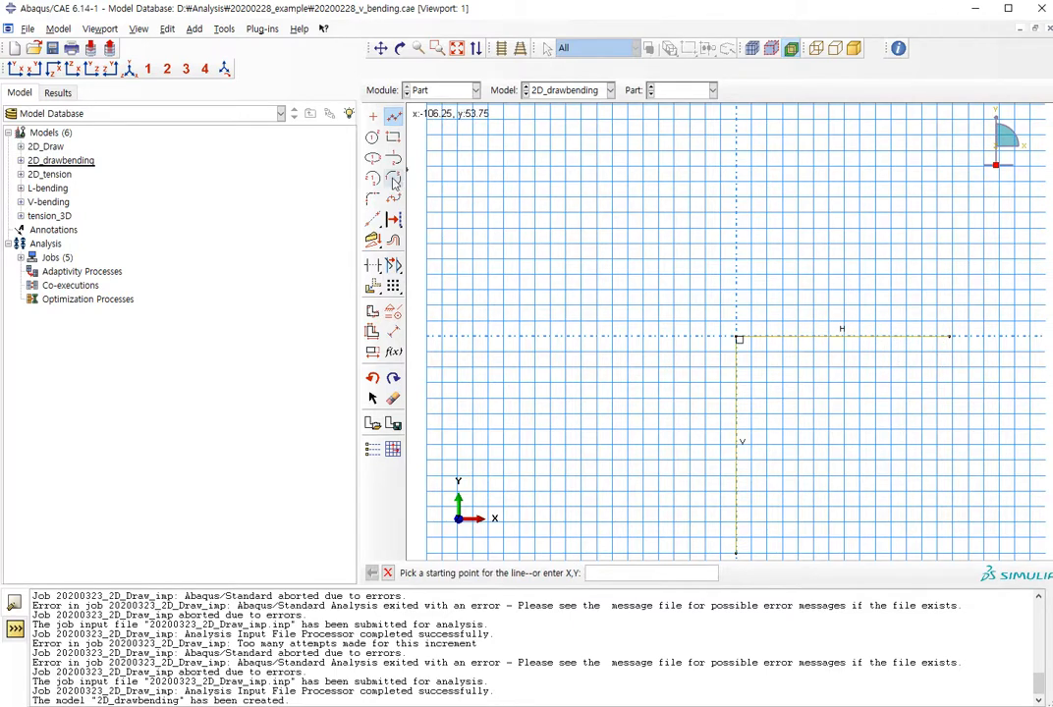
Fillet the corner between the die's vertical and horizontal lines with radius 6 and finish the part
left_click(372, 198)
key("Return")
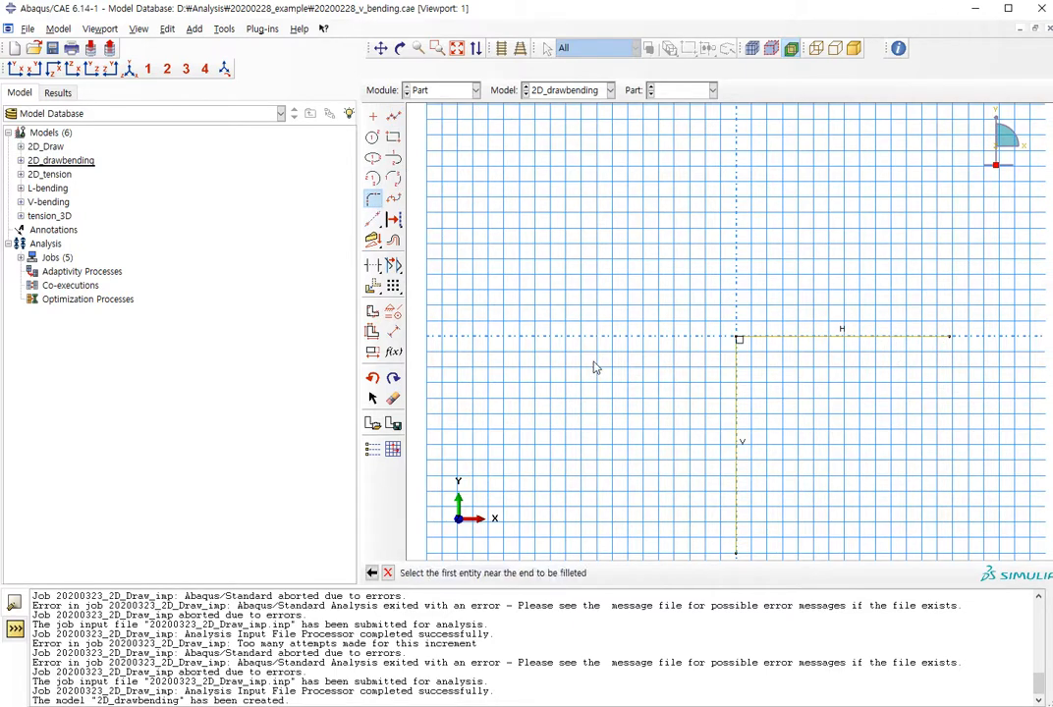
left_click(757, 345)
left_click(738, 360)
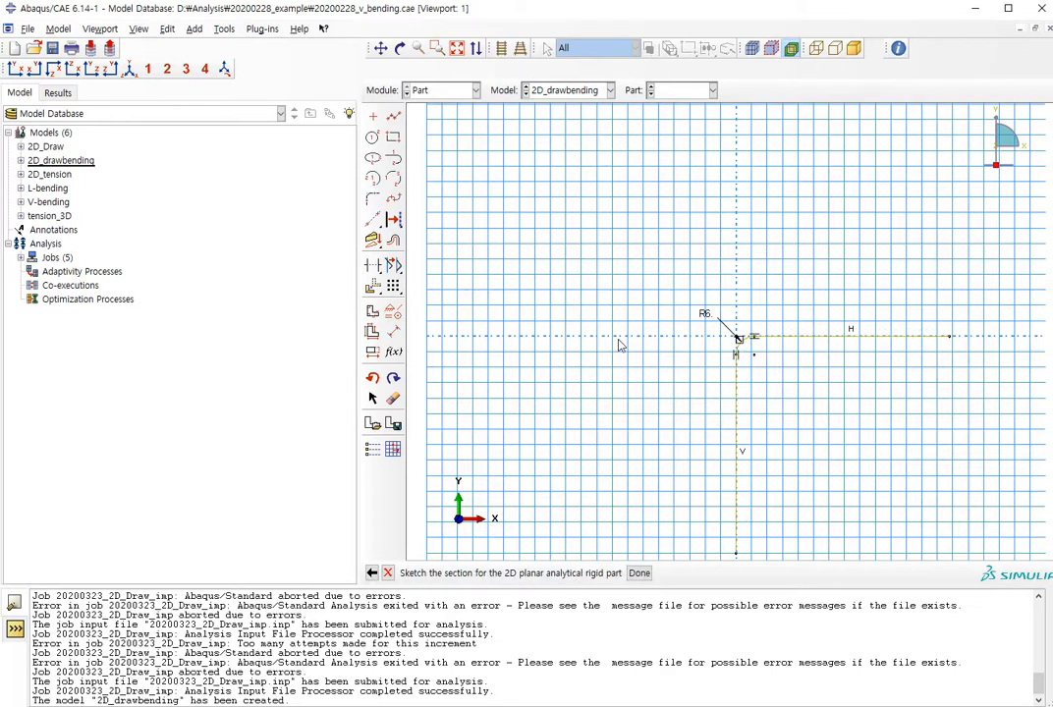
middle_click(634, 334)
Add a reference point at the right end of the die's horizontal line
left_click(274, 35)
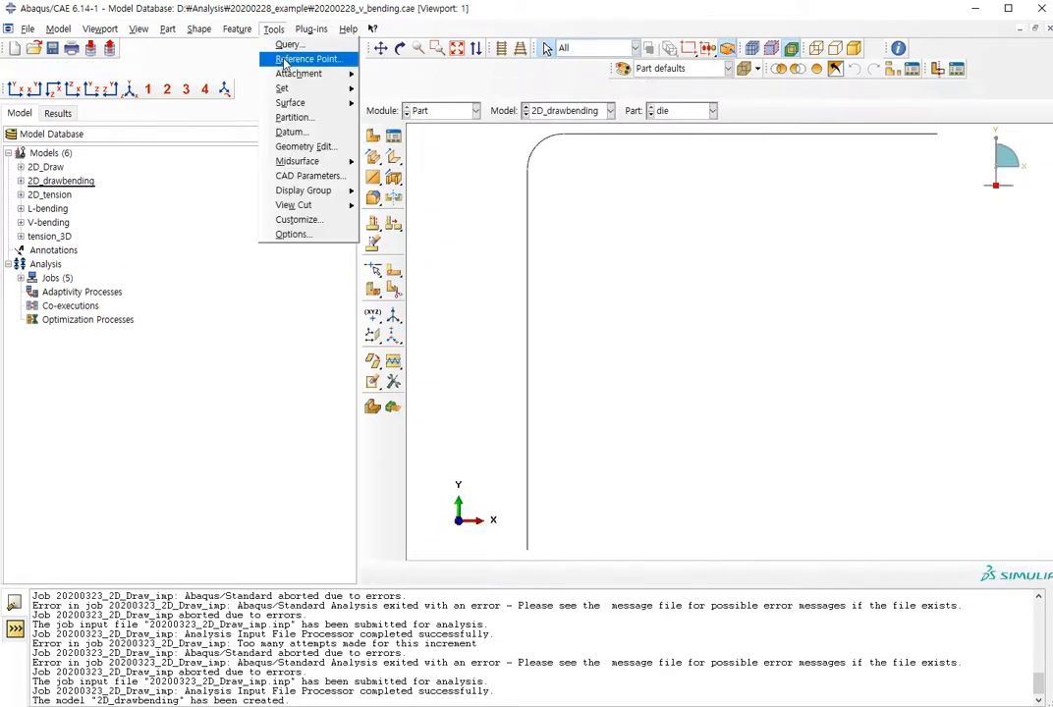
left_click(285, 59)
left_click(938, 135)
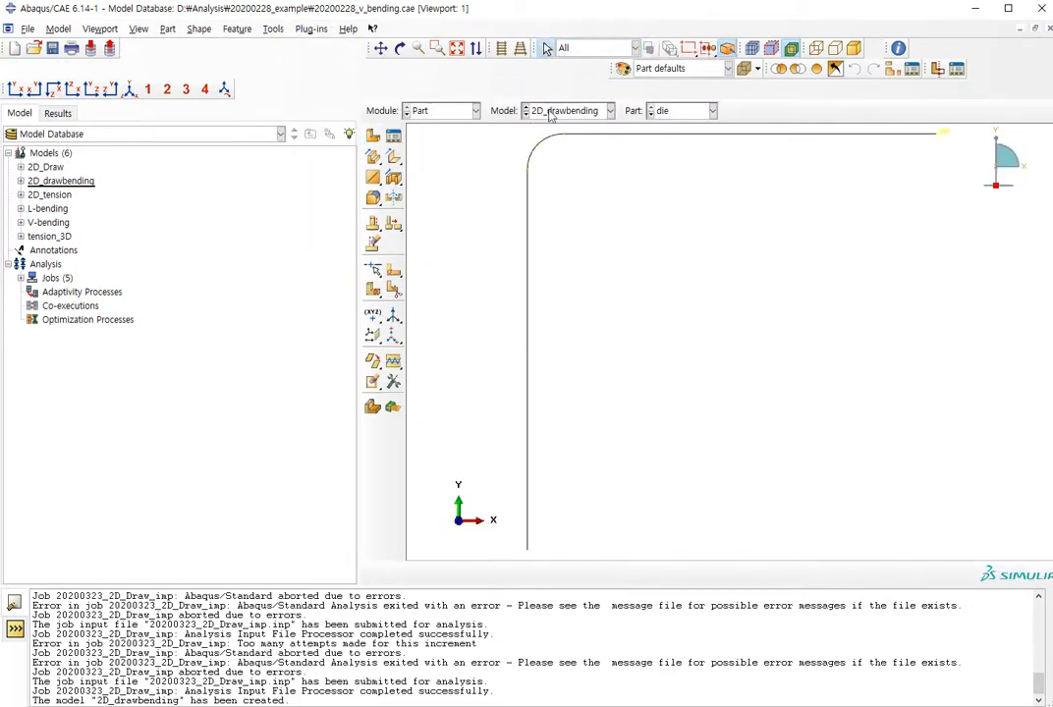
Switch to the Property module and display the sheet part
left_click(451, 113)
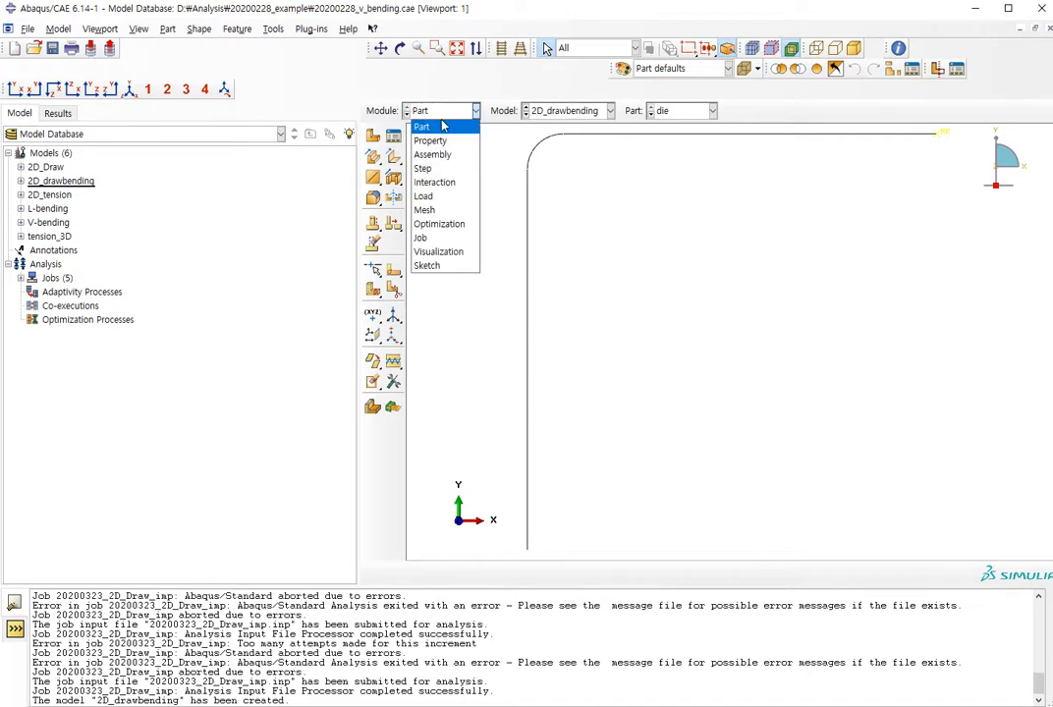
left_click(442, 141)
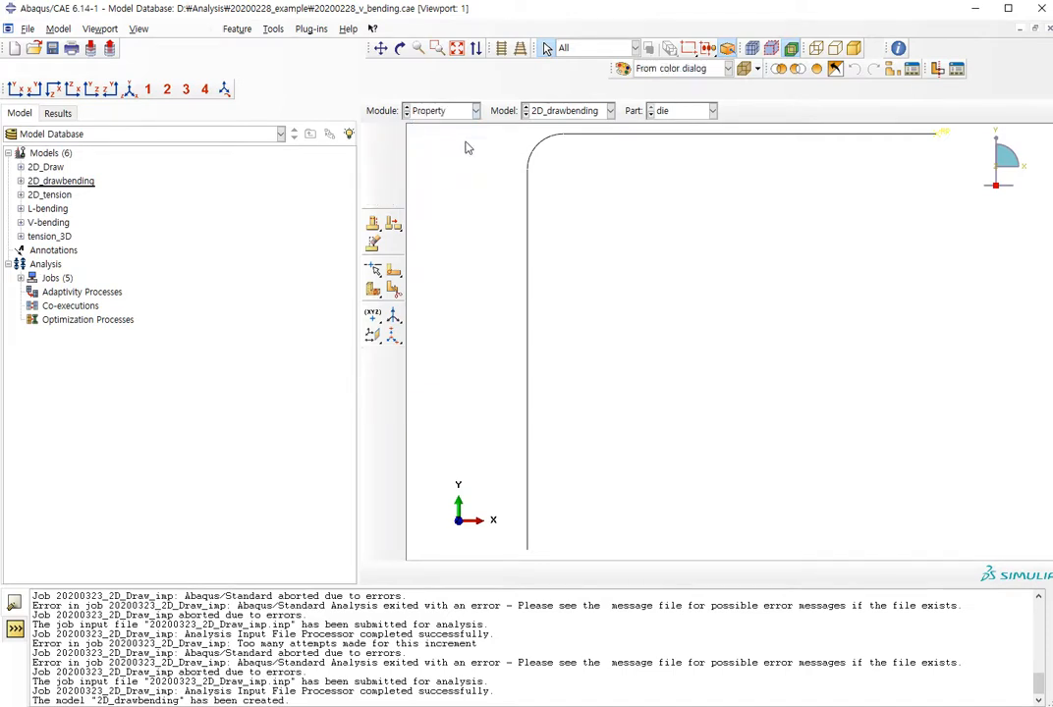
left_click(691, 115)
left_click(673, 169)
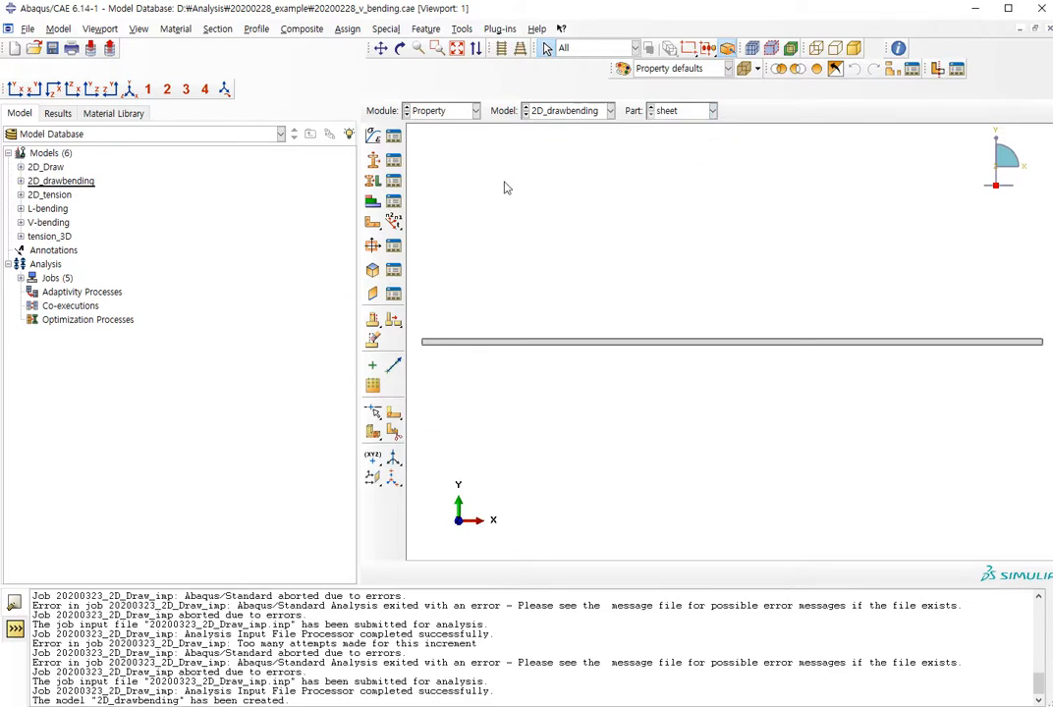
Copy the materials and sections from the L-bending model to the 2D_drawbending model
left_click(58, 29)
left_click(99, 90)
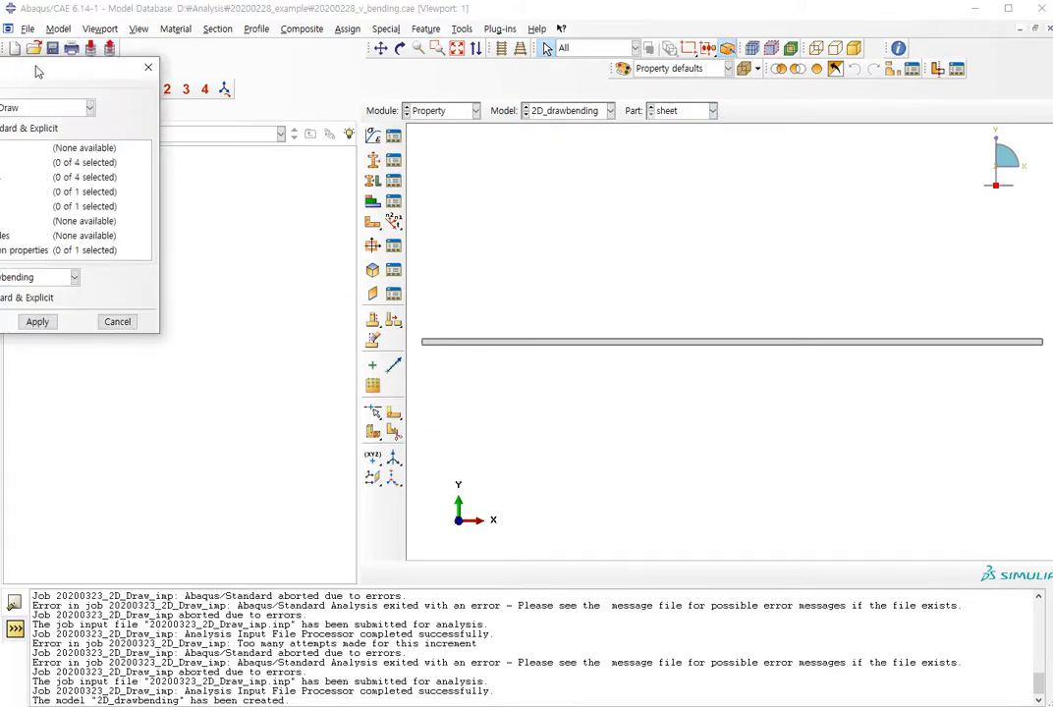
left_click_drag(27, 71, 230, 125)
left_click(241, 166)
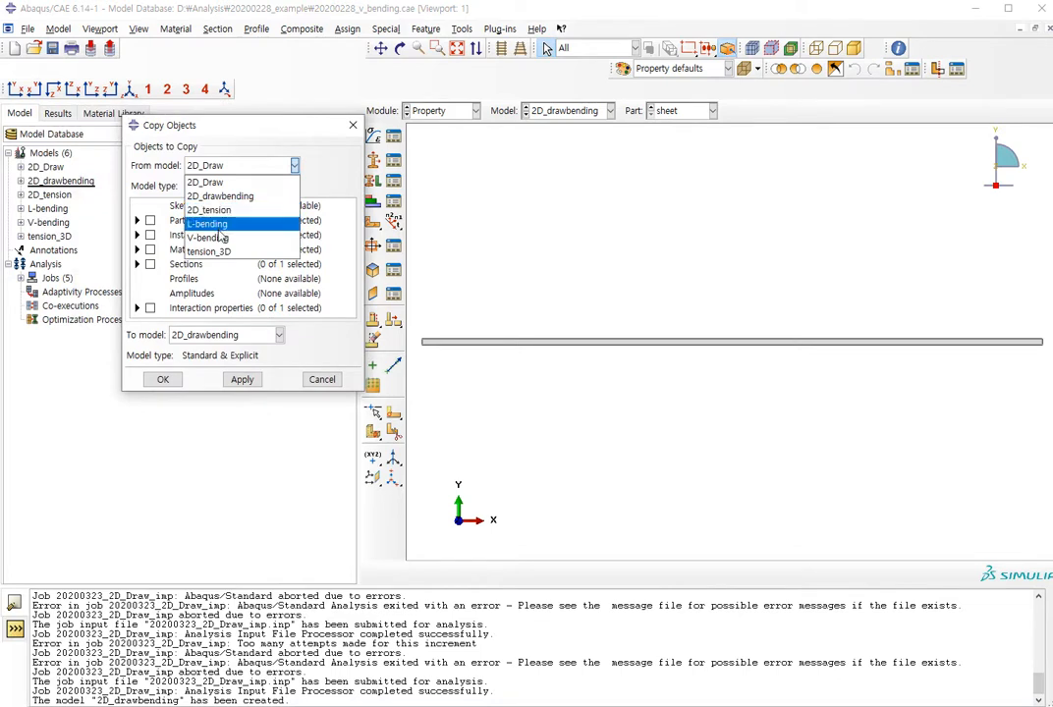
left_click(211, 224)
left_click(149, 264)
left_click(149, 250)
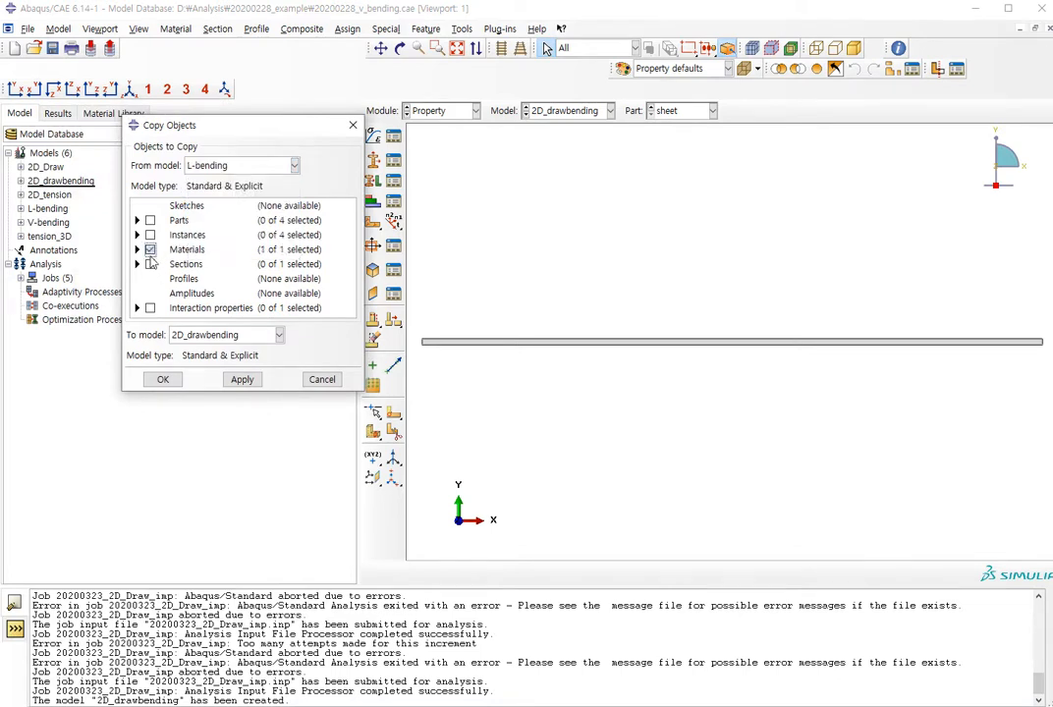
left_click(242, 379)
left_click(163, 380)
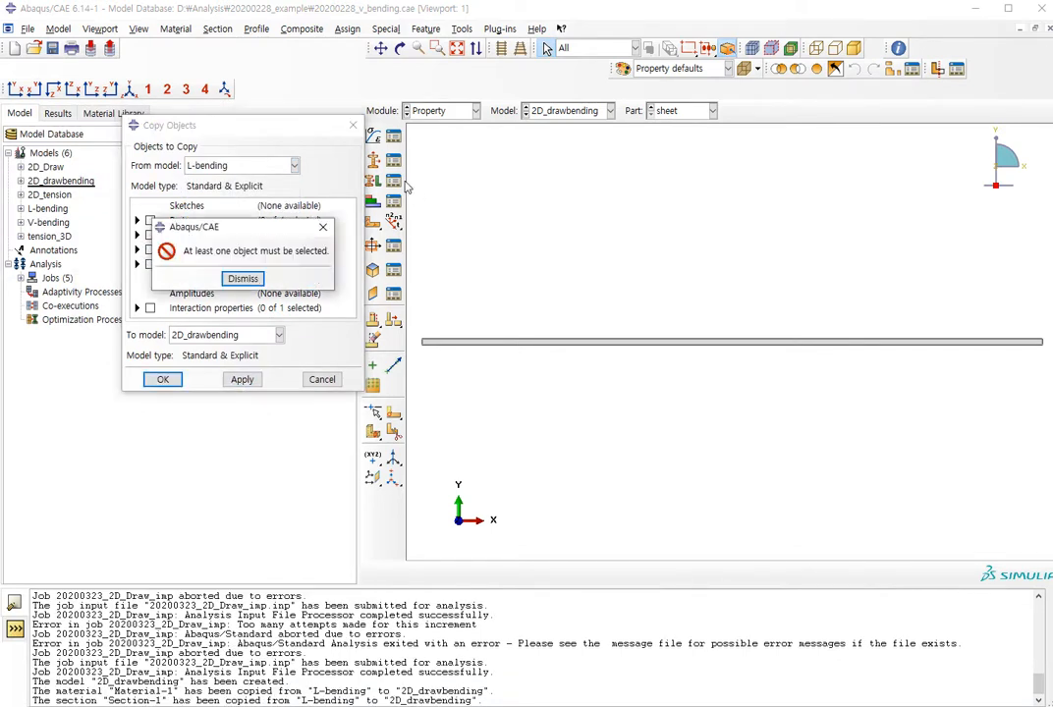
left_click(241, 277)
left_click(353, 125)
Examine the behavior data defined in Material-1, leaving the material unedited
left_click(394, 137)
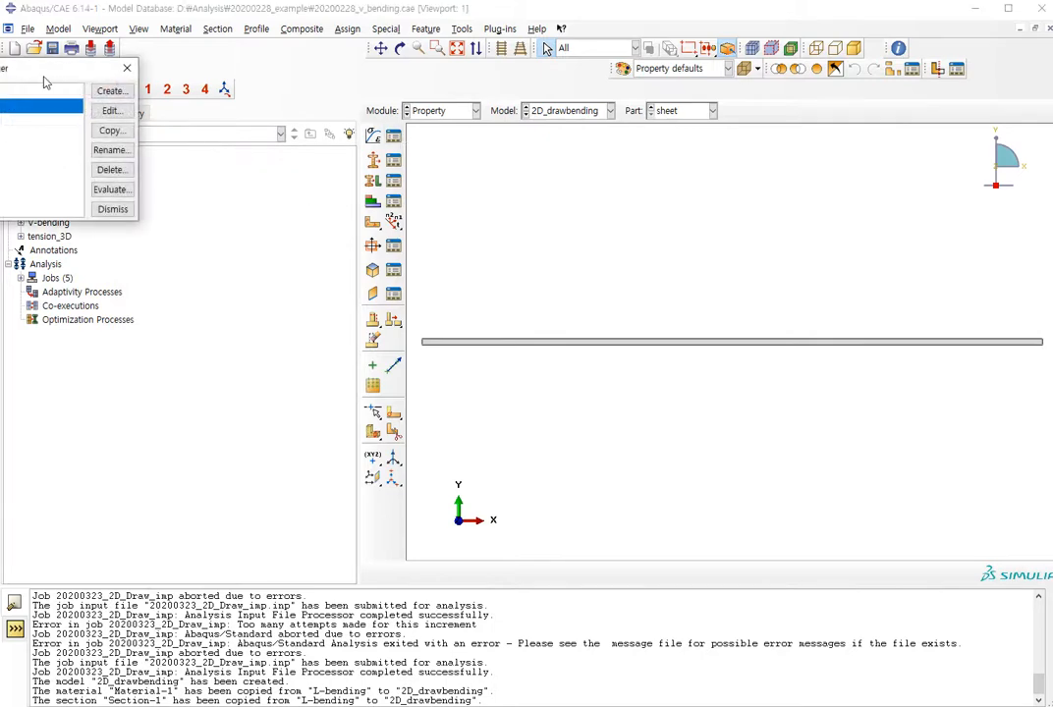
double_click(241, 208)
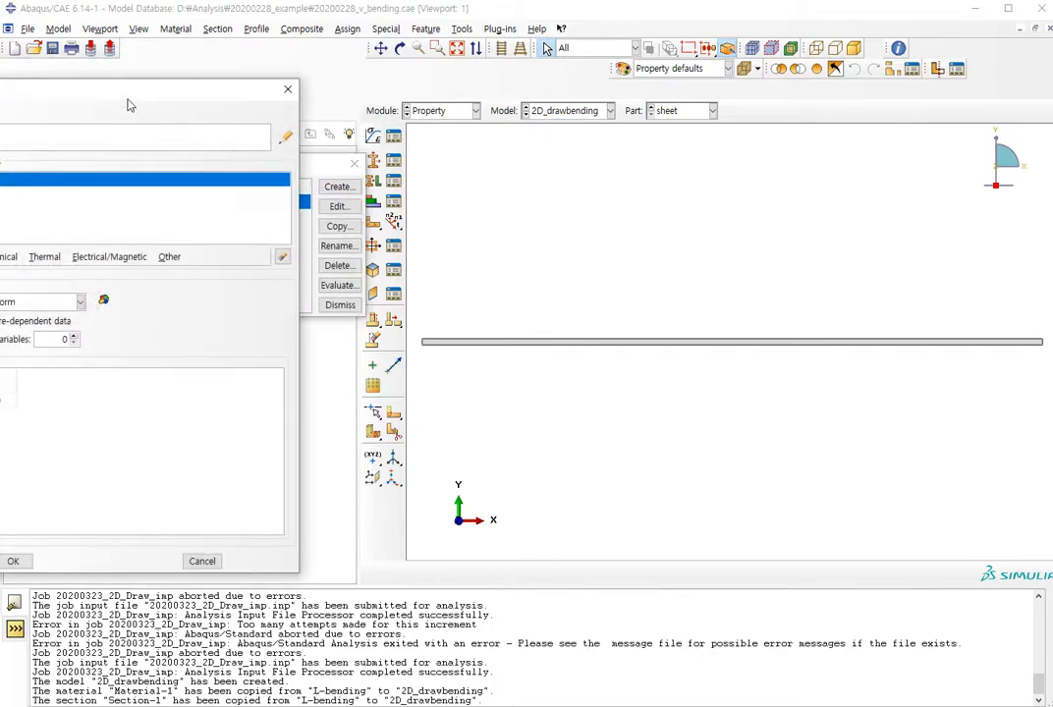
left_click(108, 205)
left_click(419, 101)
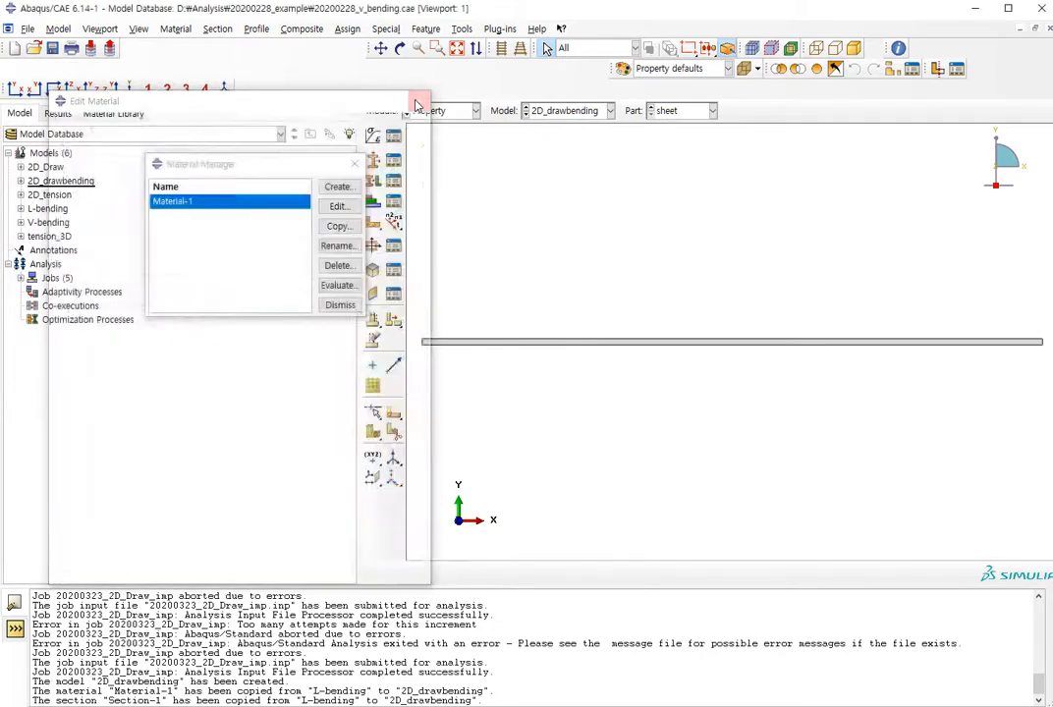
Assign the copied section, Section-1, to the whole sheet and switch to the Assembly module
left_click(372, 201)
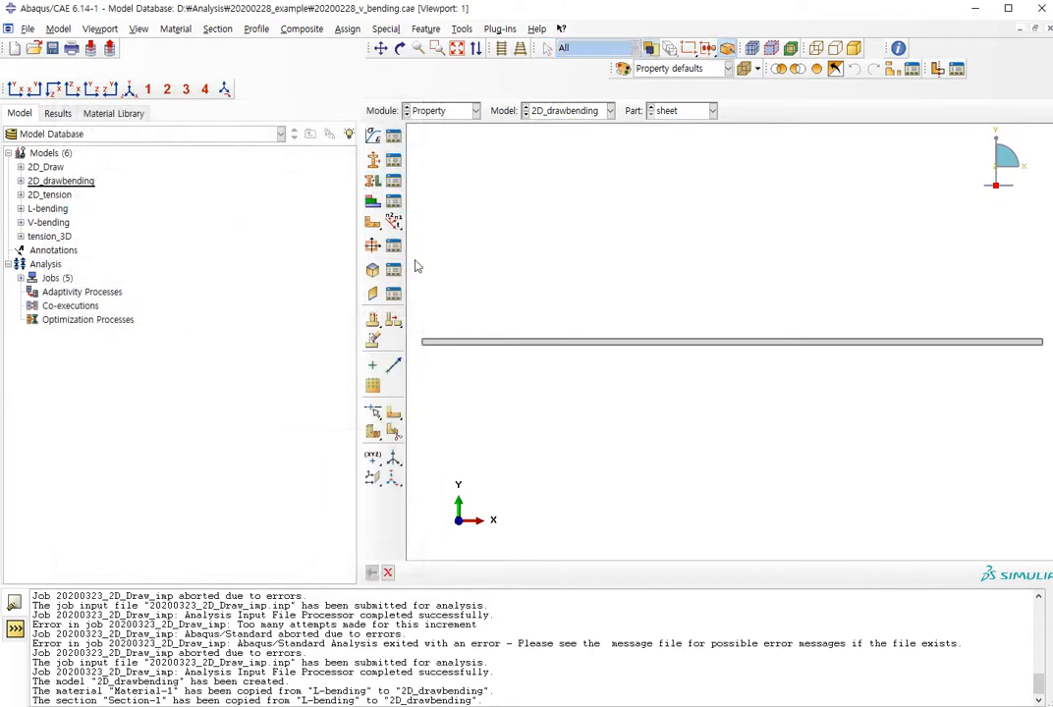
left_click(508, 342)
middle_click(521, 295)
left_click(401, 444)
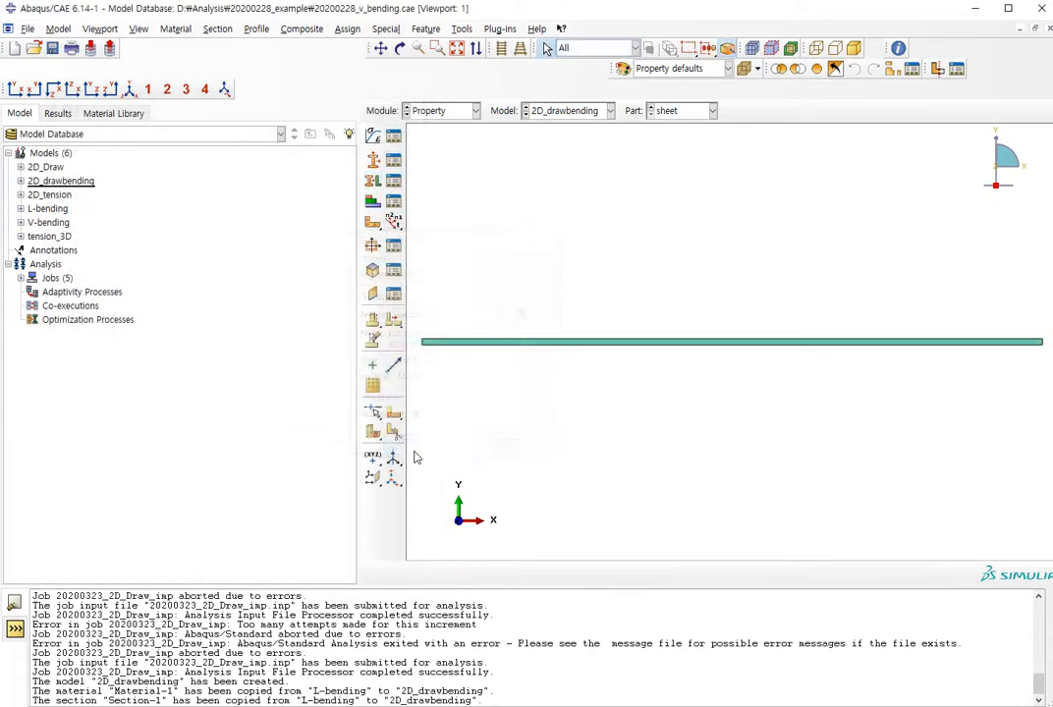
left_click(452, 111)
left_click(433, 154)
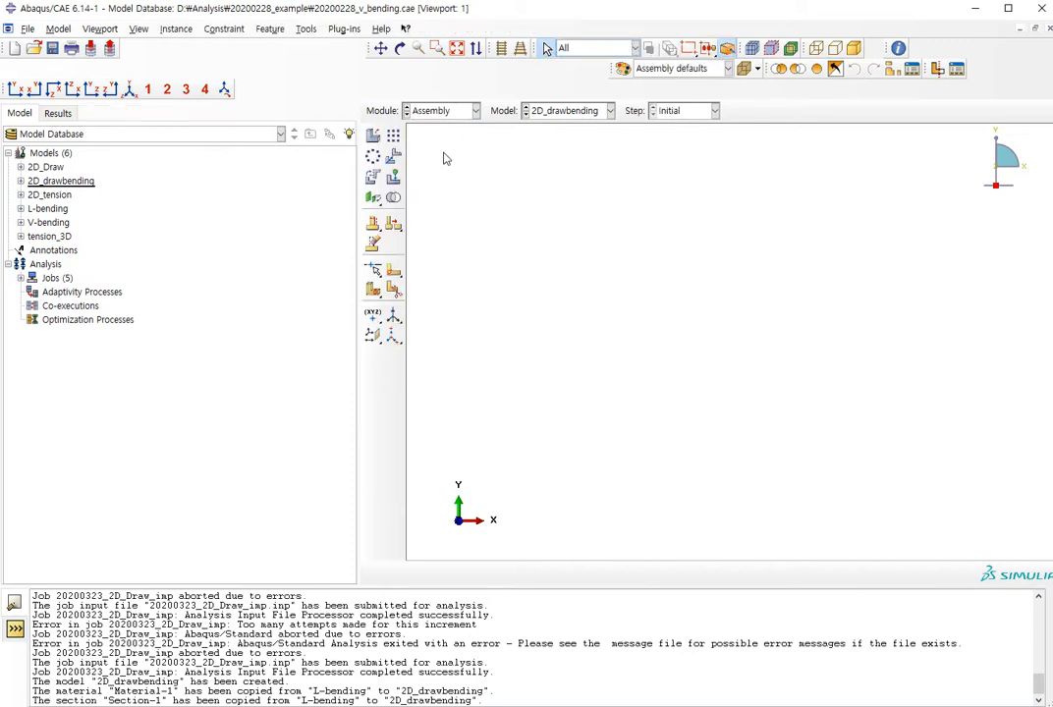
Create dependent instances of the sheet and punch parts in the assembly
left_click(374, 134)
left_click_drag(359, 193, 206, 204)
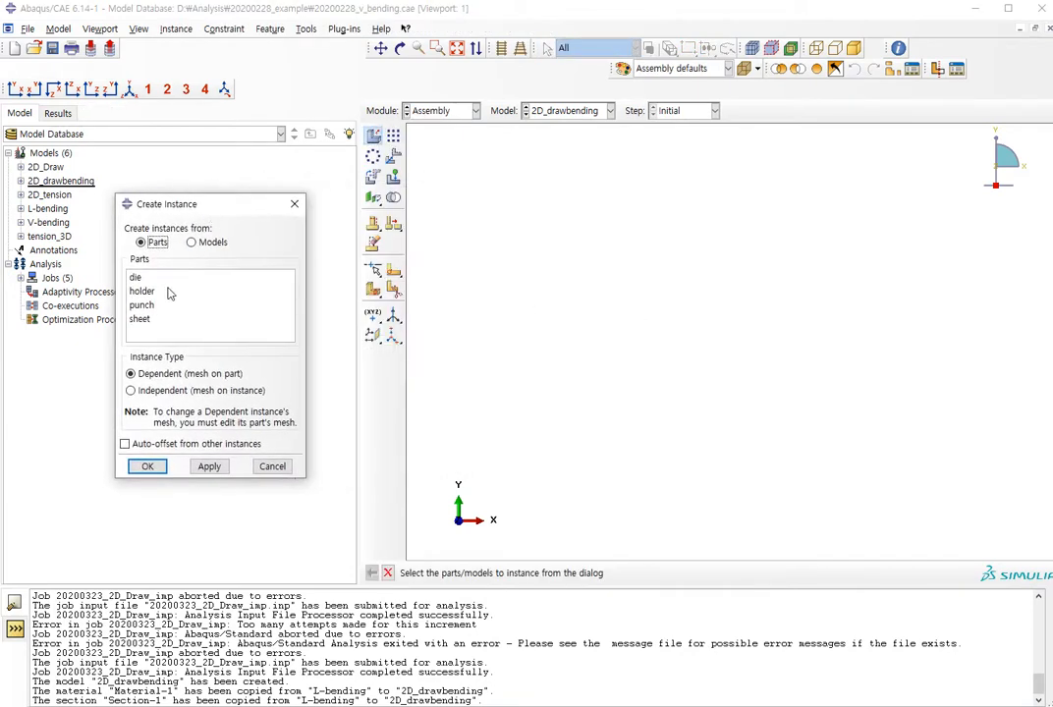
left_click(177, 318)
middle_click(590, 276)
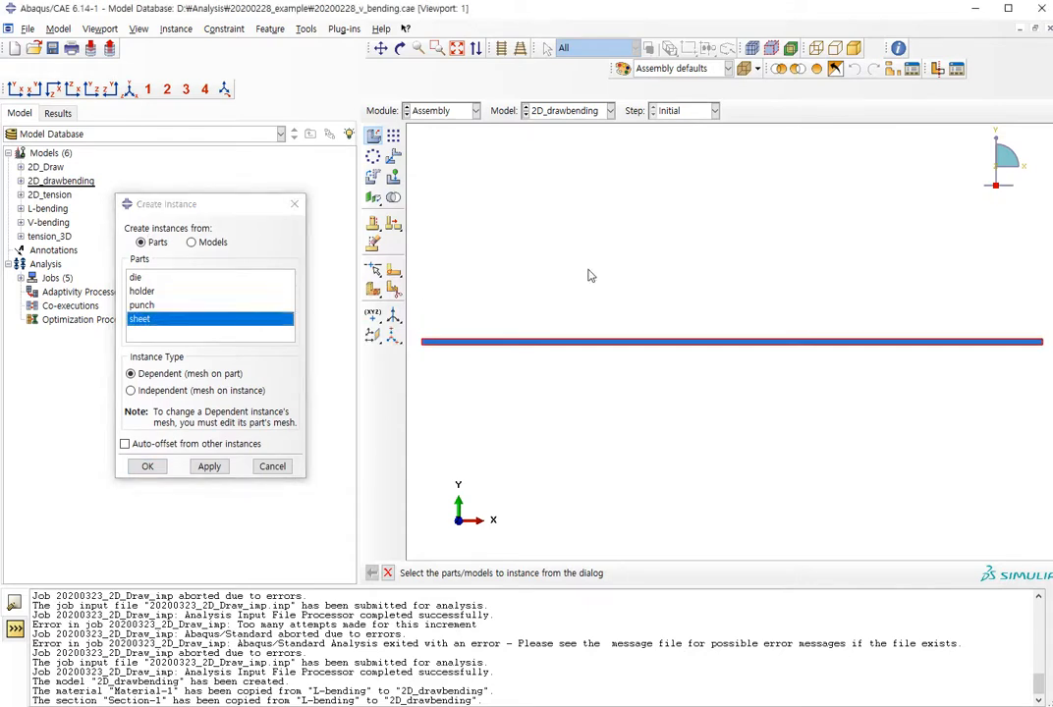
scroll(513, 308, "up", 2)
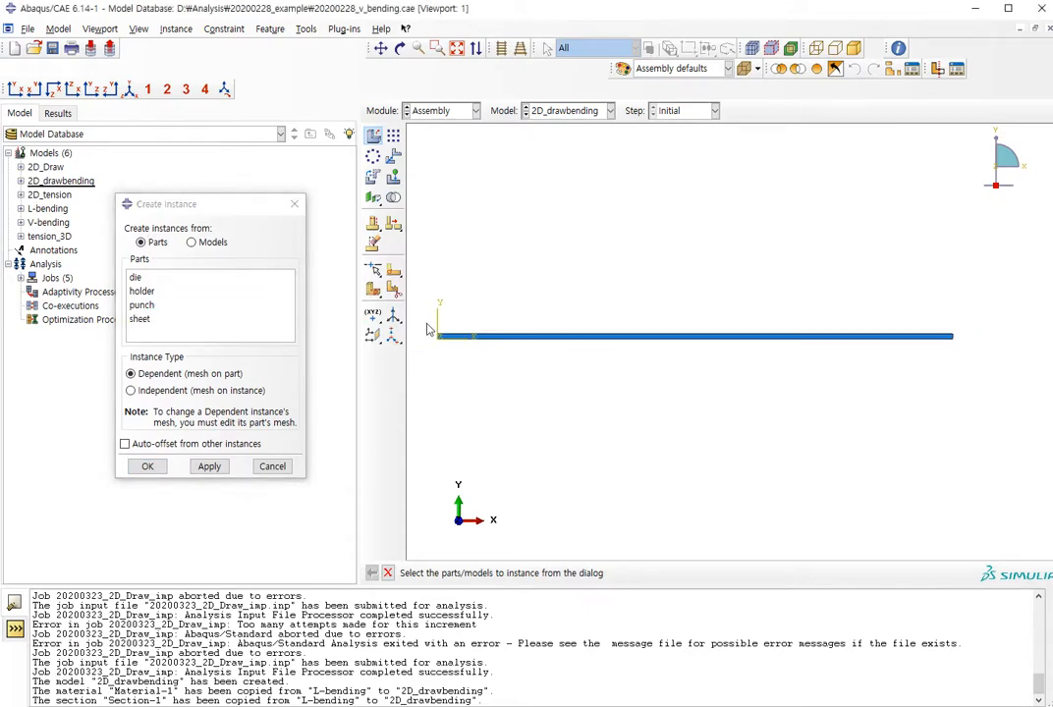
left_click(157, 306)
middle_click(580, 444)
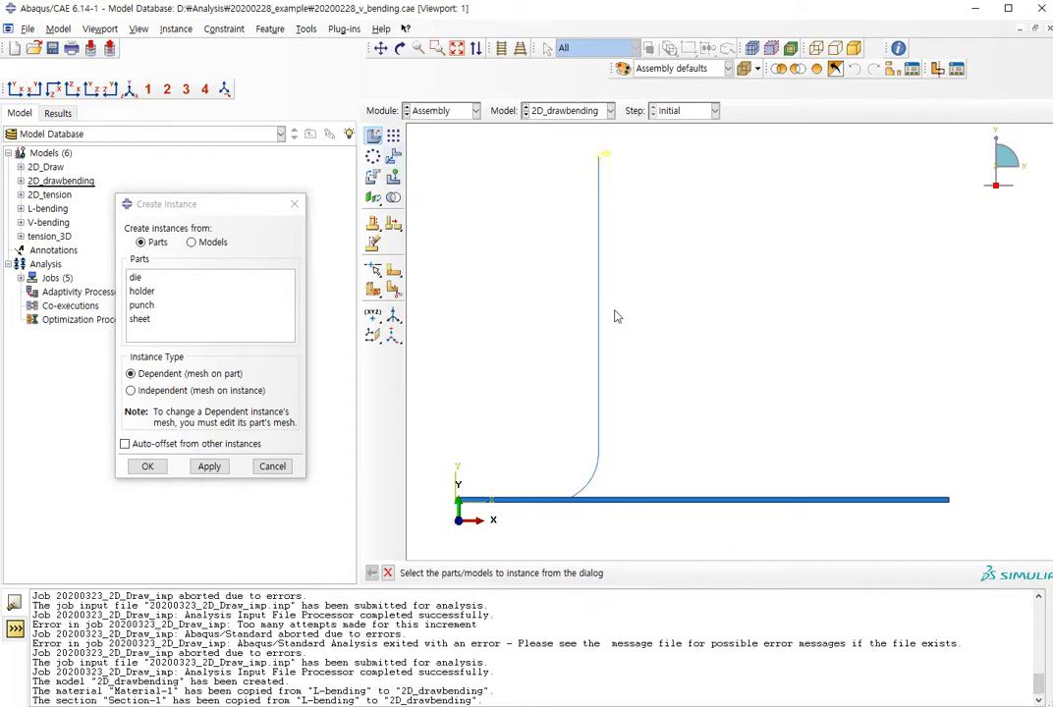
Translate the punch instance from its lower-left corner to the sheet's upper-left corner, so it rests on the sheet's top surface
left_click(397, 166)
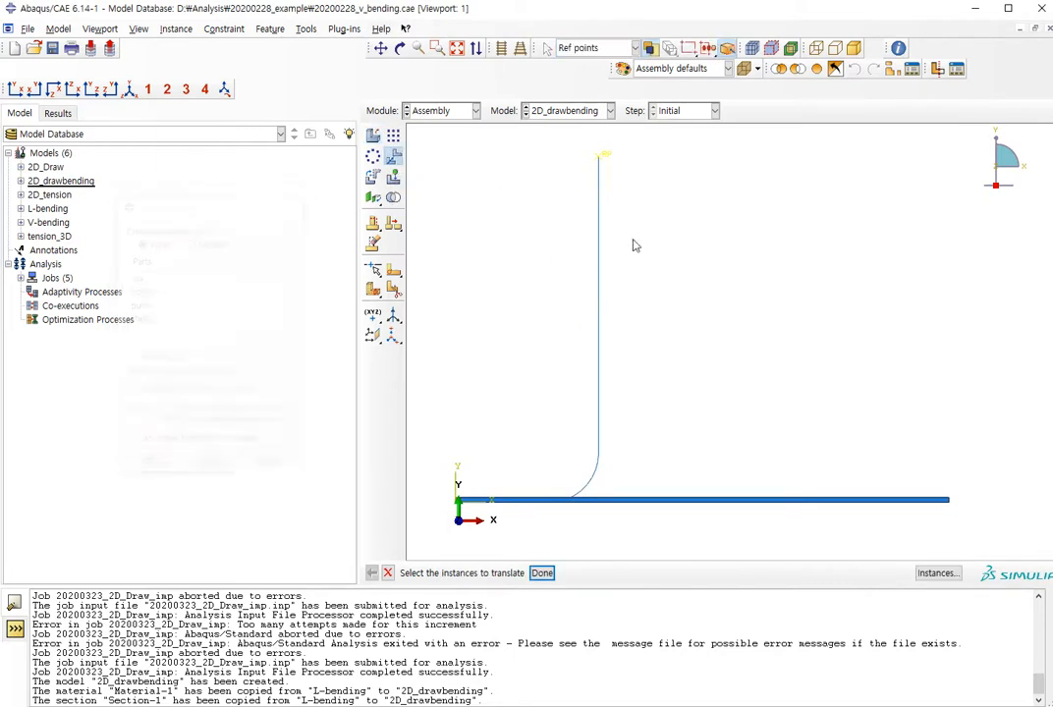
left_click(597, 309)
middle_click(466, 505)
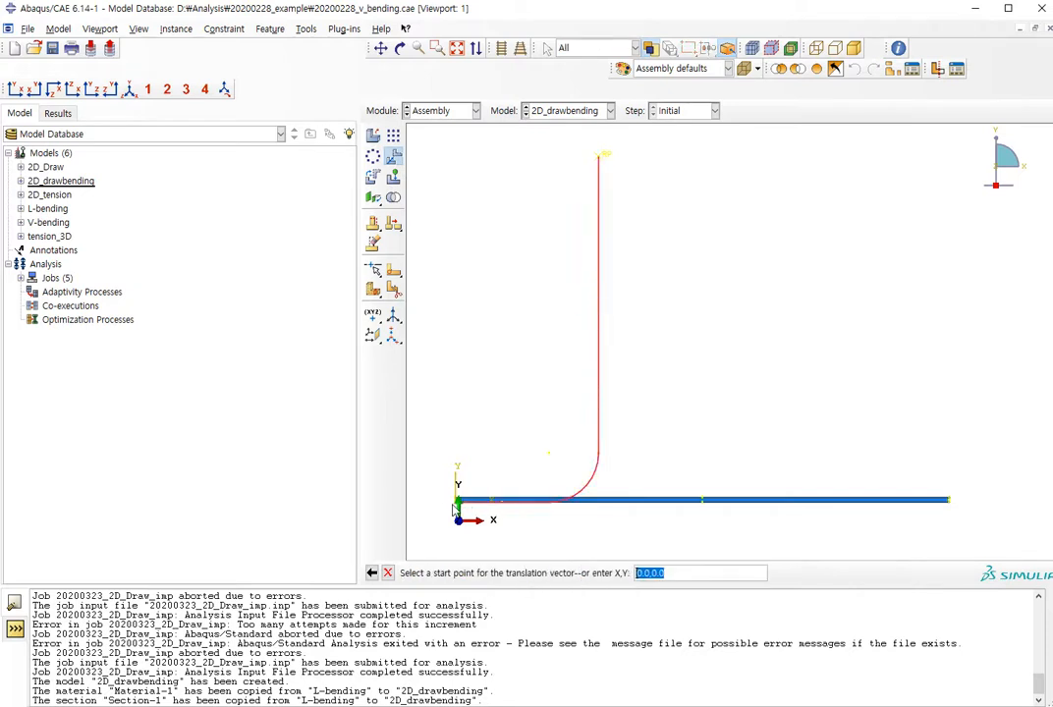
scroll(470, 446, "up", 3)
scroll(457, 482, "down", 4)
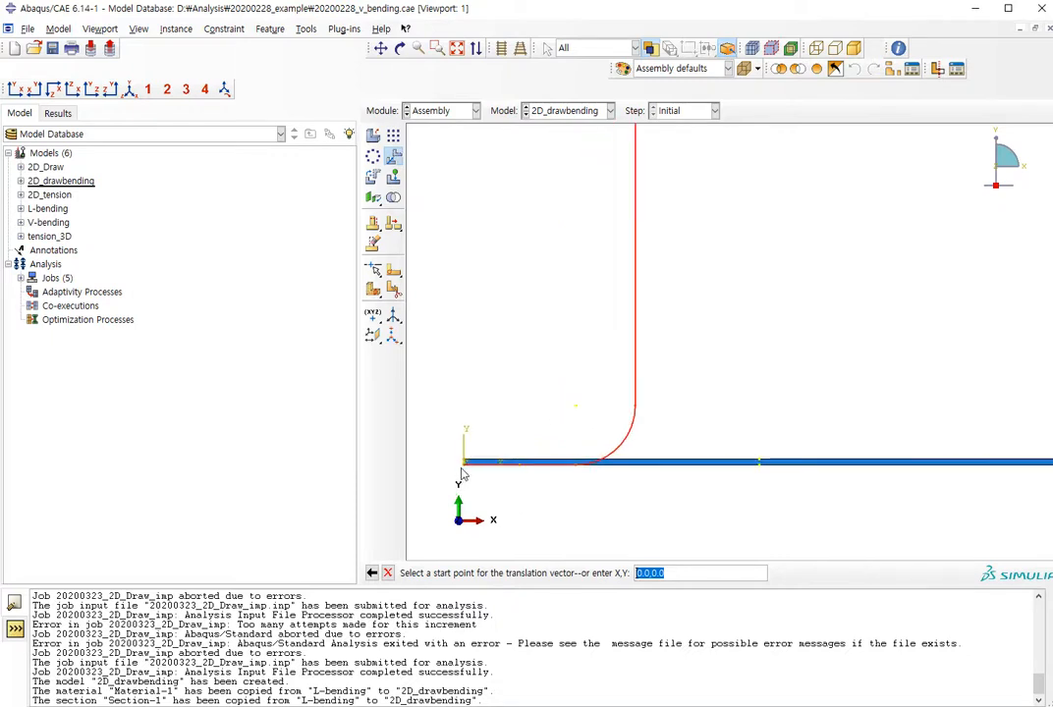
left_click(465, 463)
left_click(465, 460)
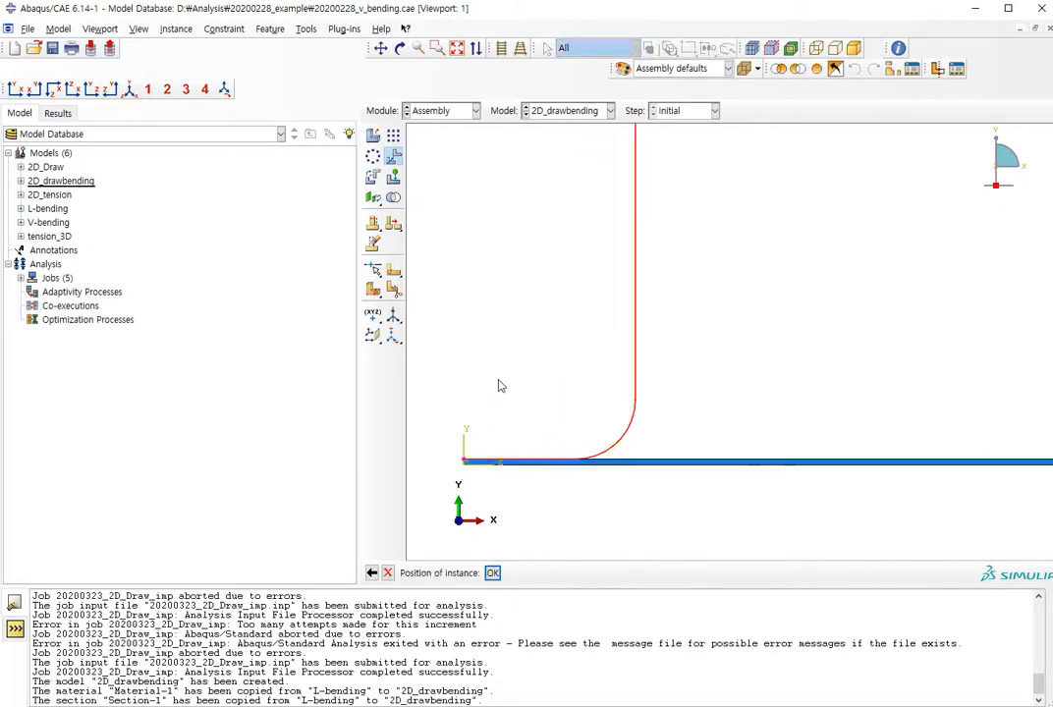
middle_click(568, 317)
scroll(564, 331, "up", 2)
Add a dependent instance of the holder part and set its lower-left corner as the start point for translating it
left_click(374, 137)
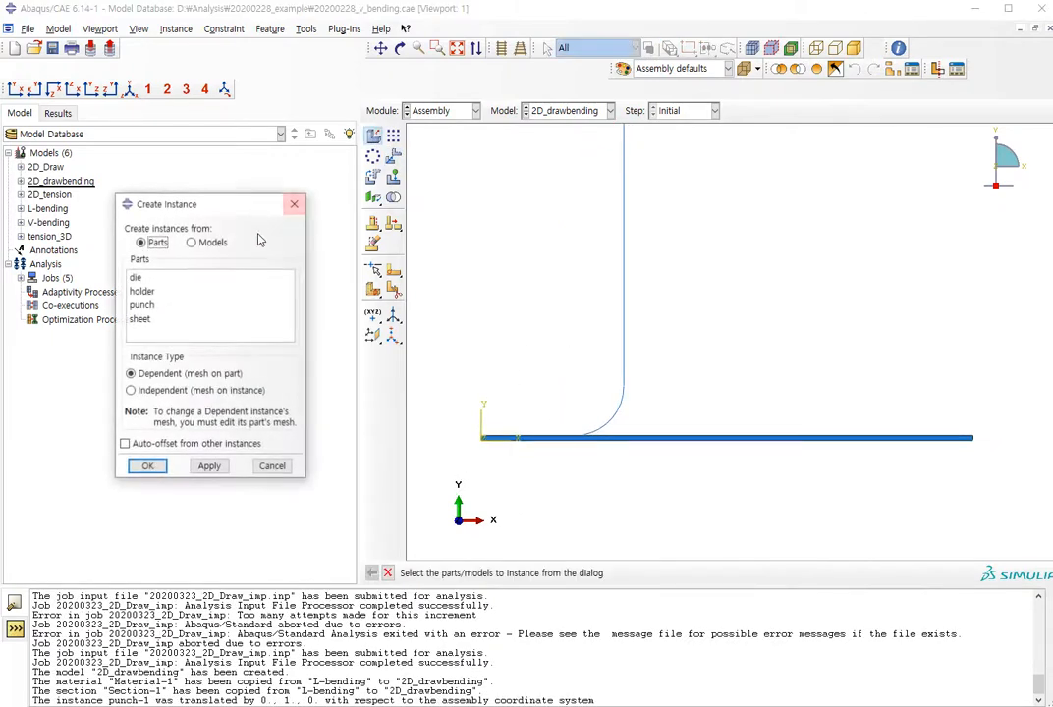
left_click(141, 291)
middle_click(693, 324)
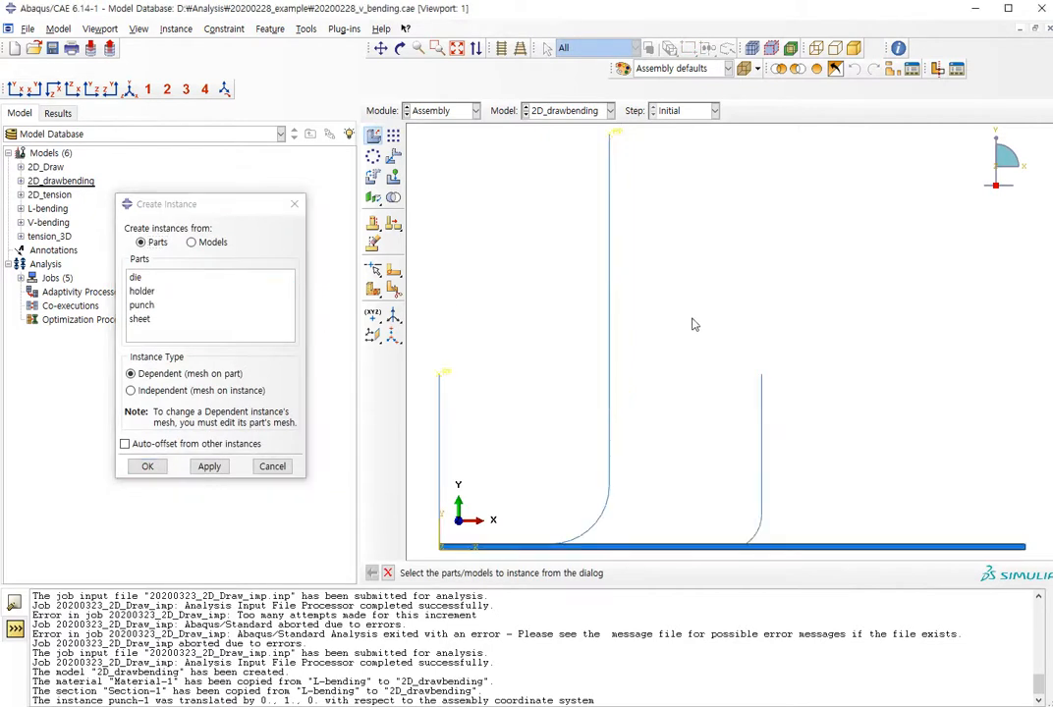
left_click(393, 156)
left_click(762, 491)
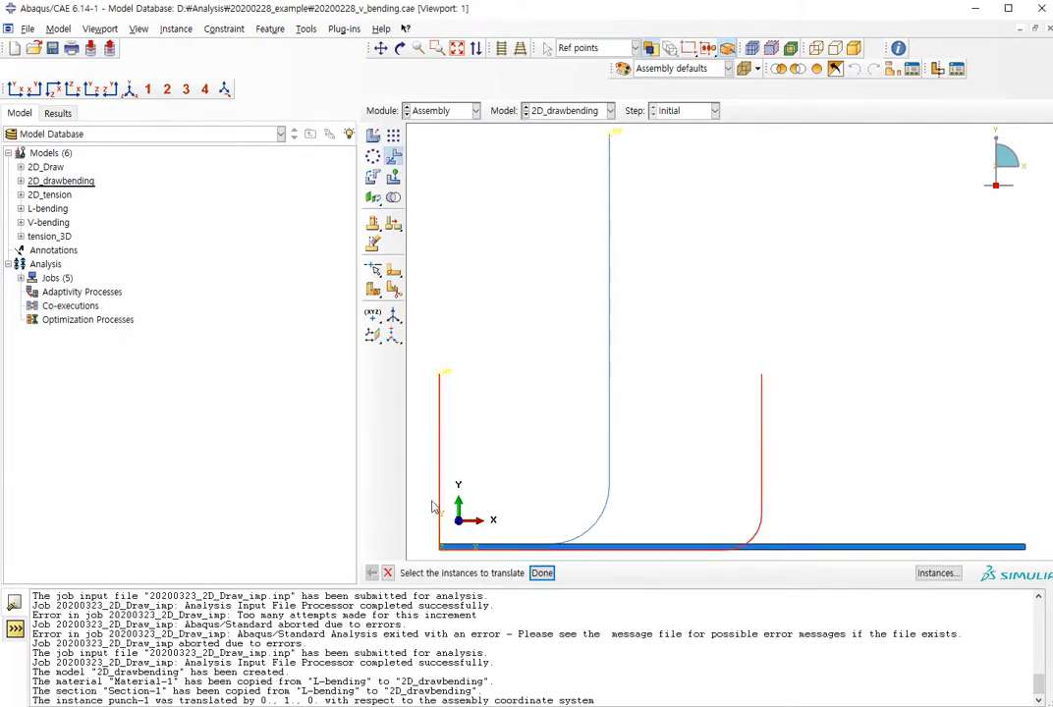
middle_click(433, 556)
left_click(440, 549)
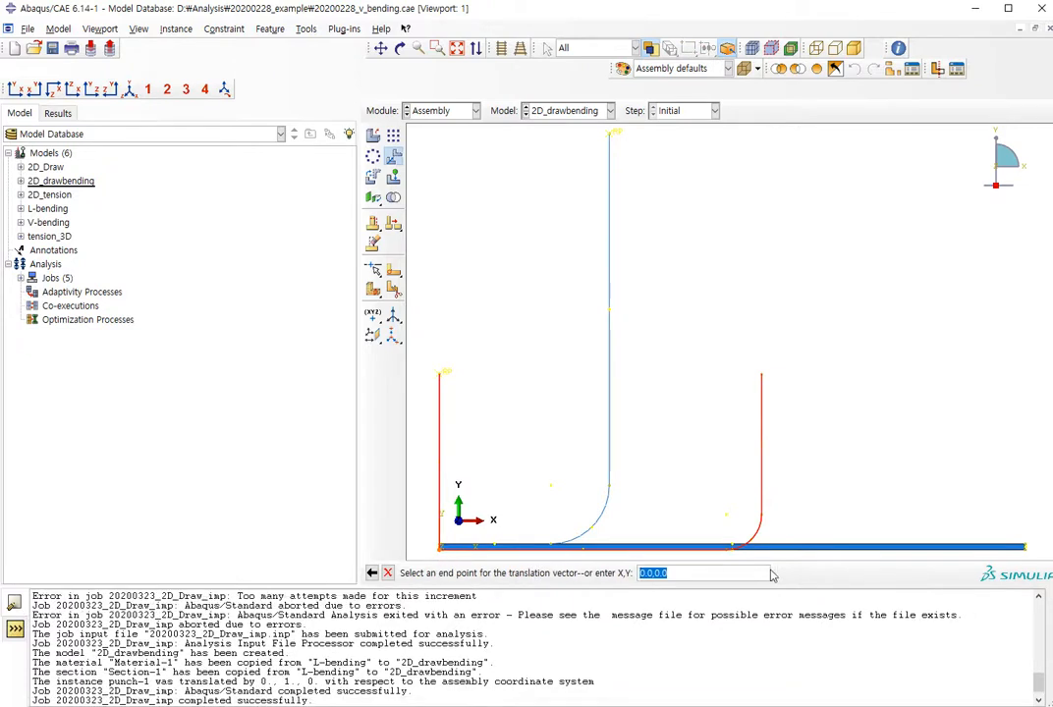
type("1,30")
key("Return")
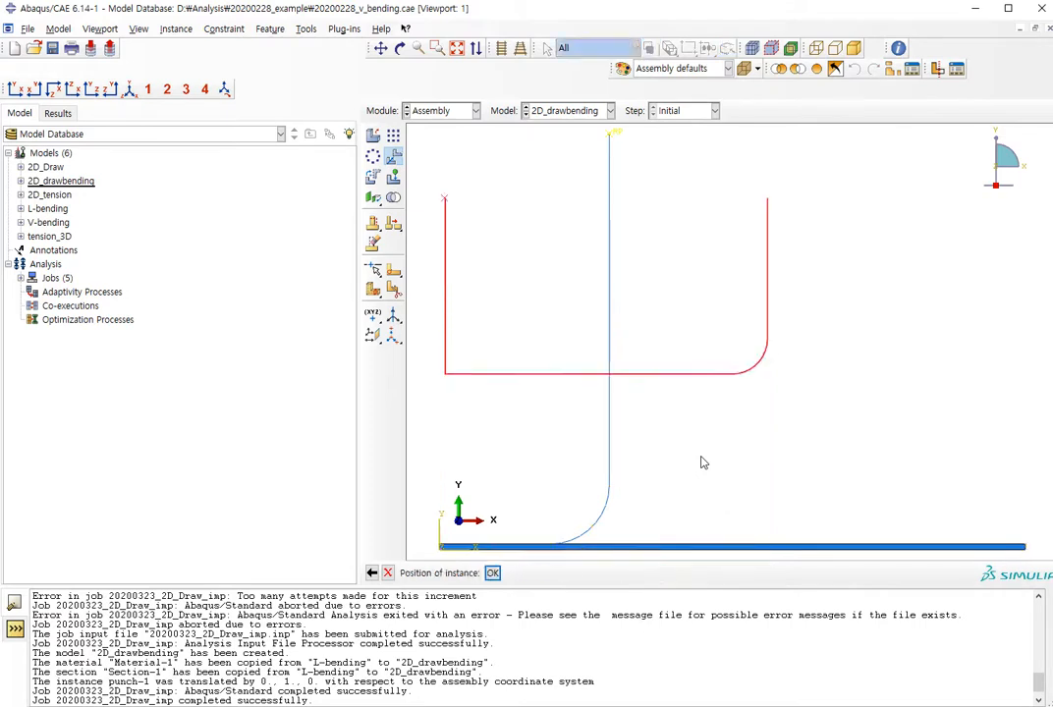
left_click(371, 578)
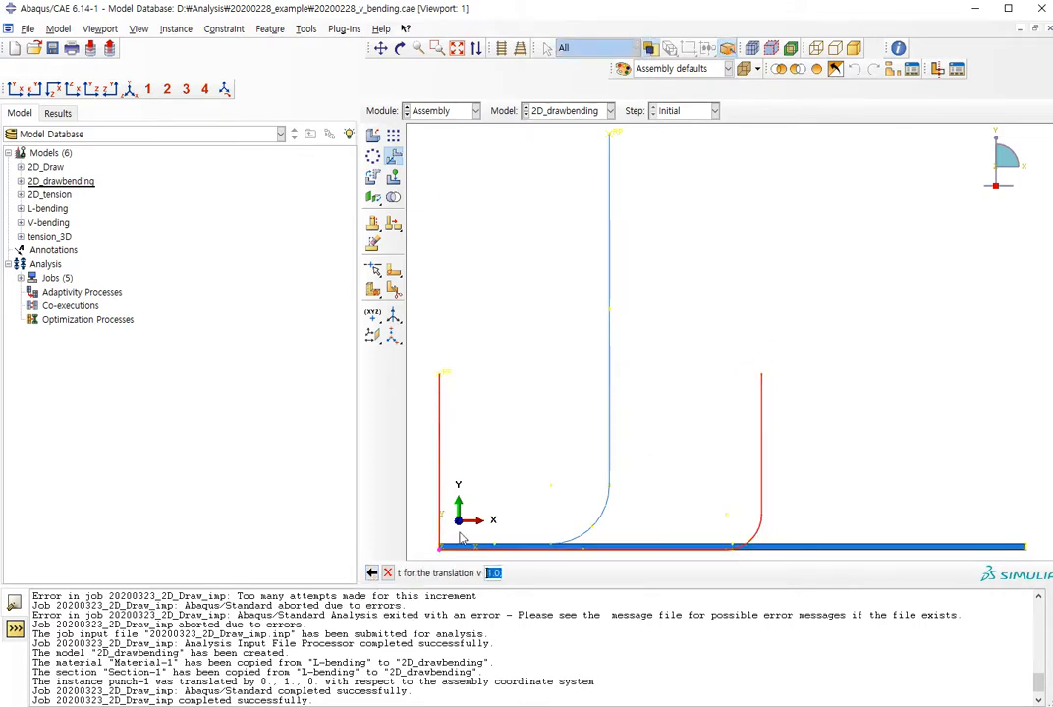
Translate the holder instance to the end point 30,1 on the sheet's top surface
type("31,0")
key("Return")
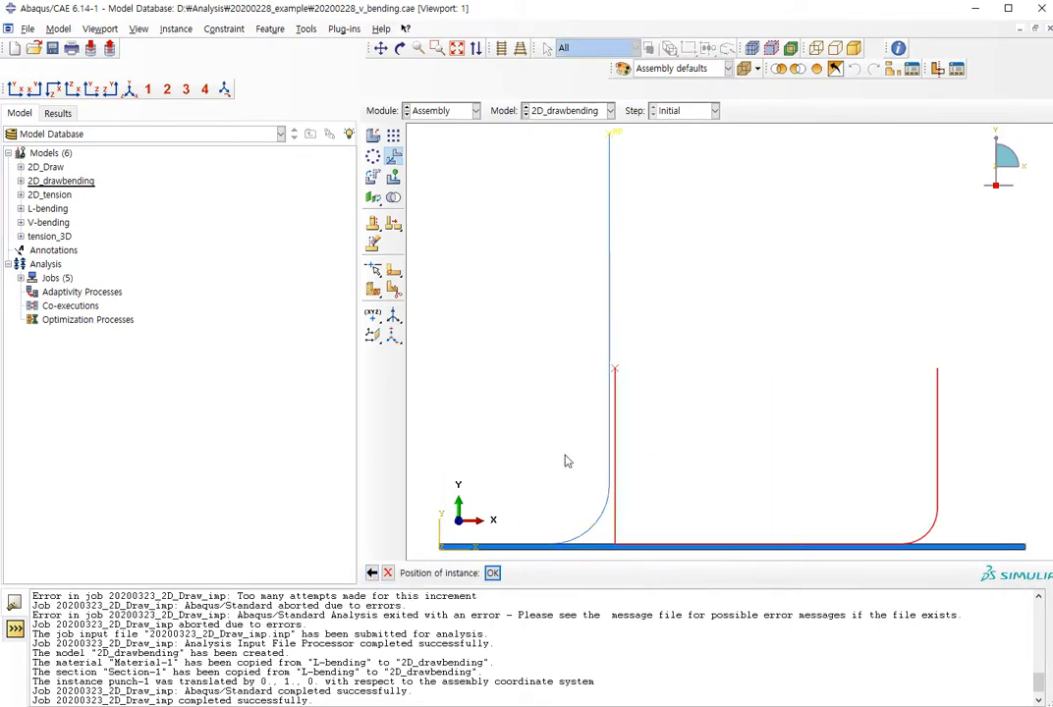
middle_click(614, 467)
Create a dependent instance of the die part in the assembly
left_click(372, 134)
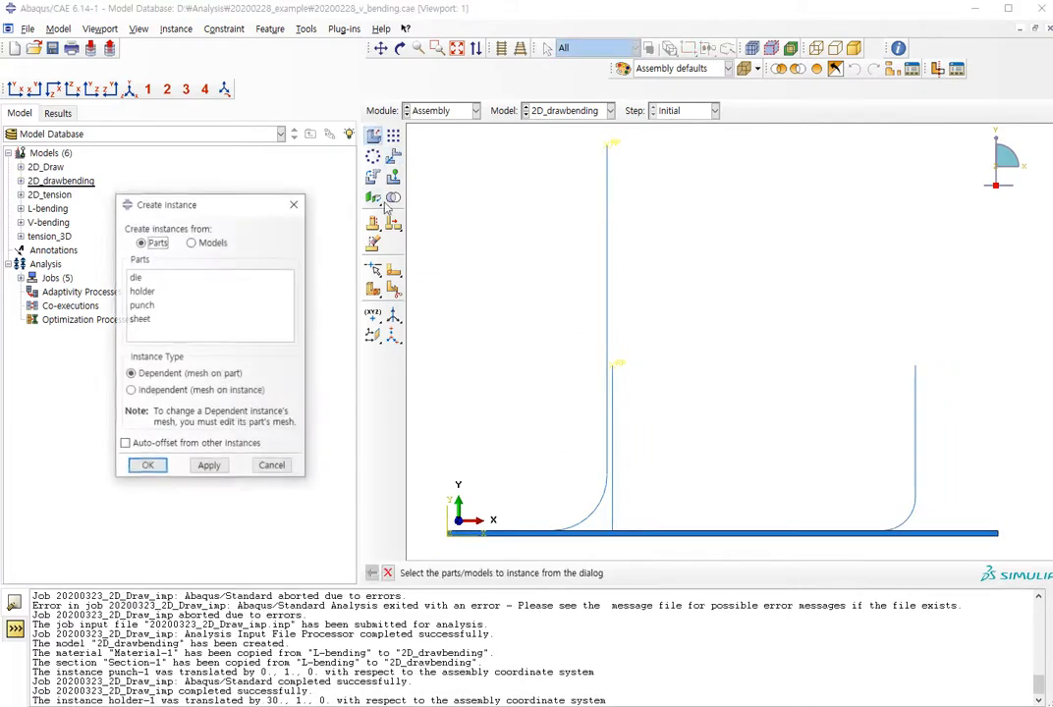
left_click(135, 277)
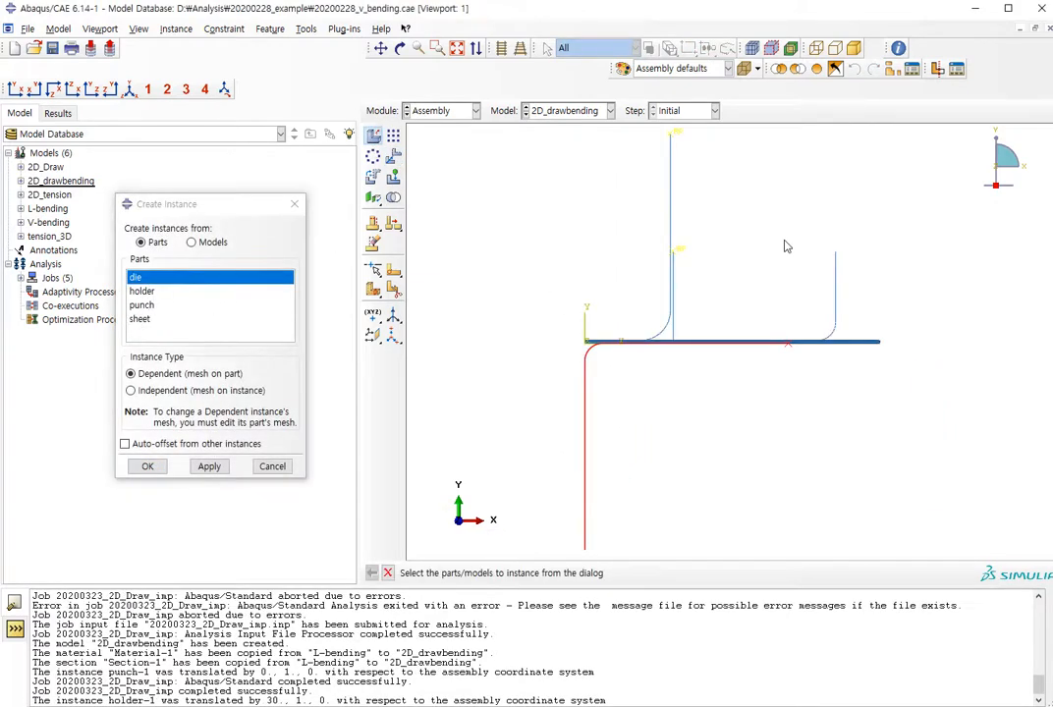
scroll(594, 363, "up", 2)
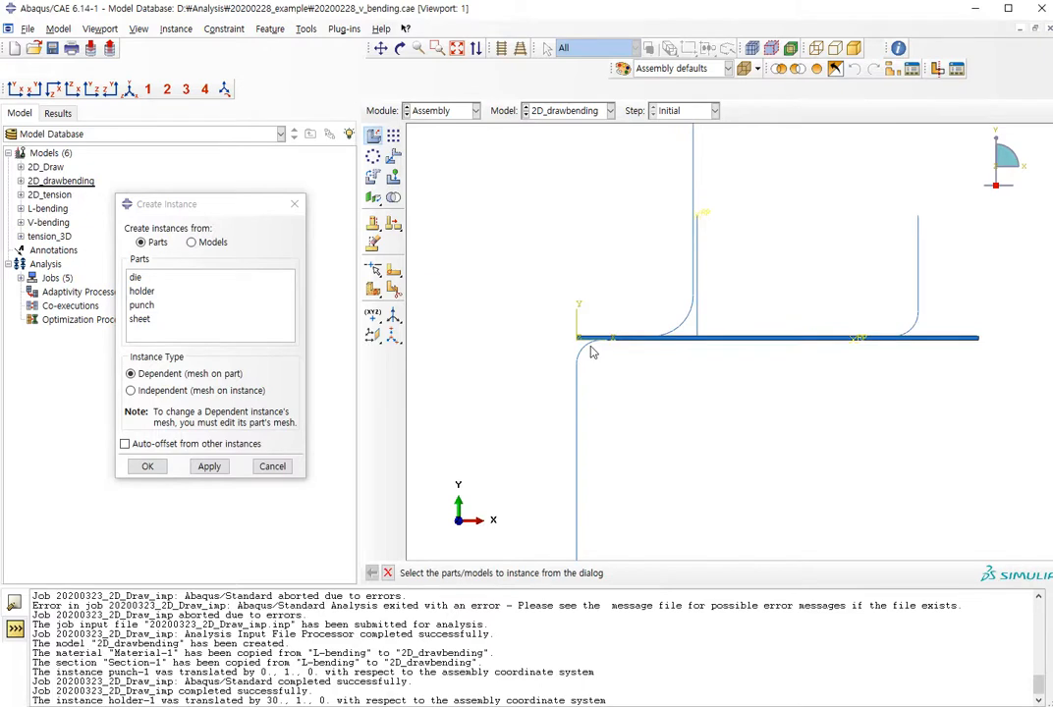
Translate the die instance from 0.0,0.0 to 31,0
left_click(394, 156)
left_click(577, 384)
middle_click(535, 400)
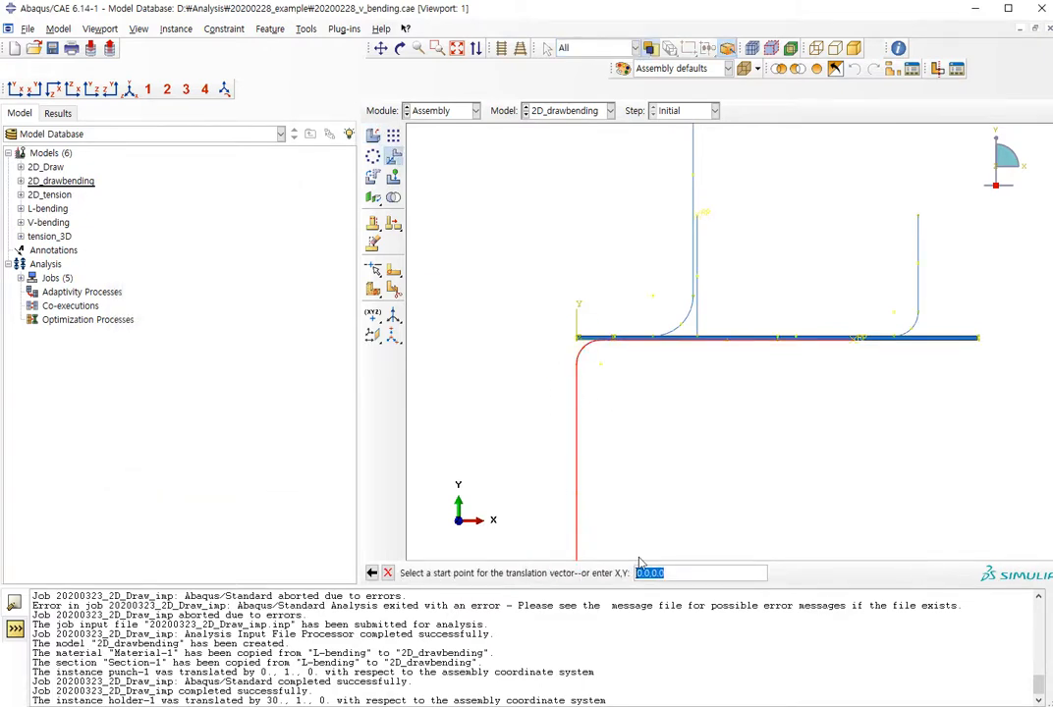
key("Return")
type("31,0")
key("Return")
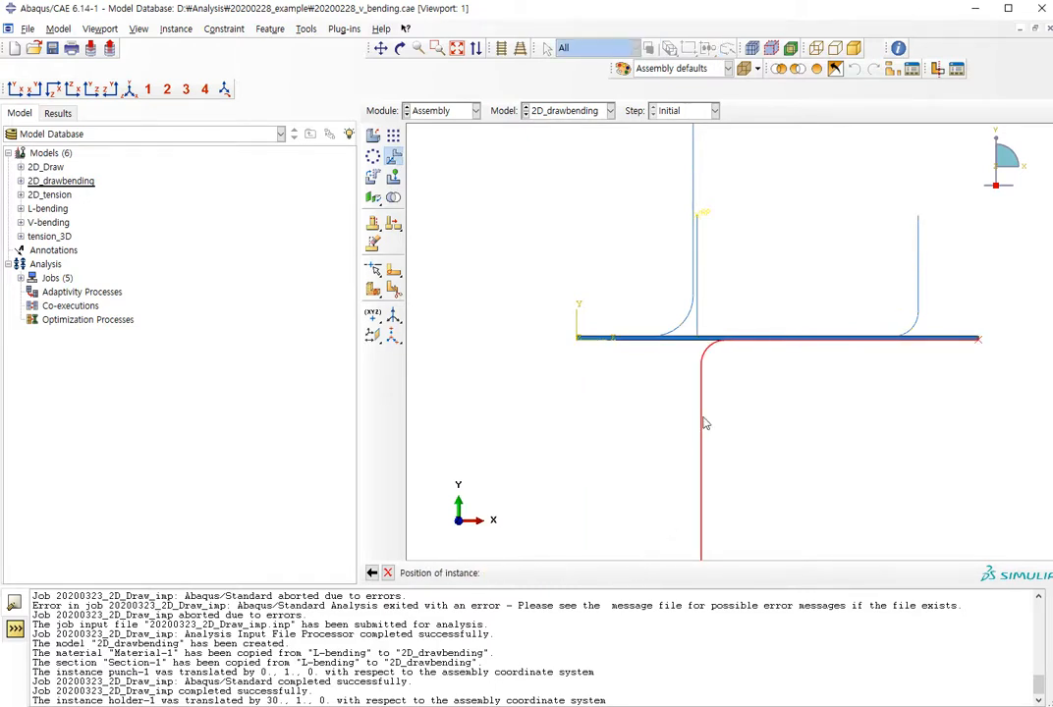
key("Return")
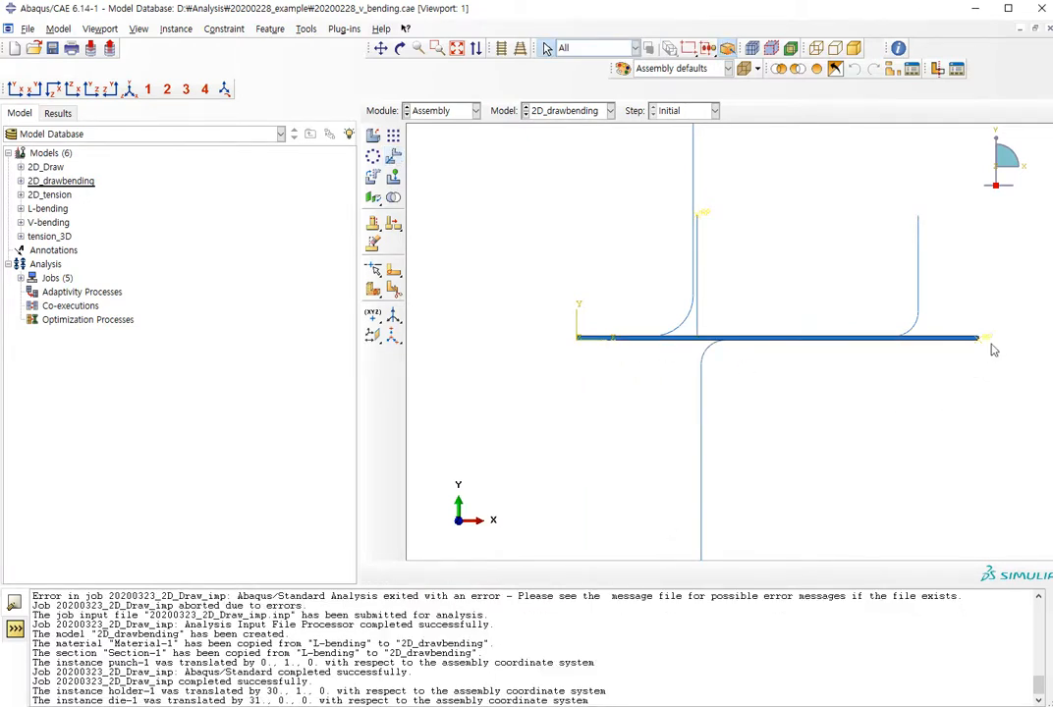
scroll(987, 346, "down", 2)
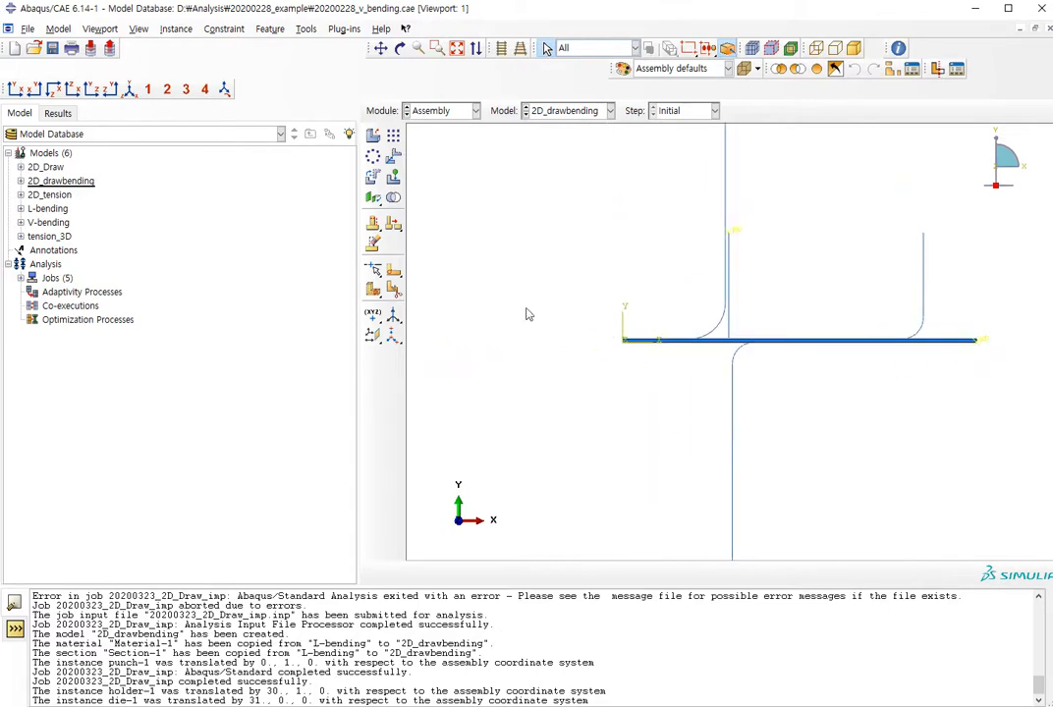
In the Step module, create a Static, General step named Forming after Initial, with time period 60 and Nlgeom on
left_click(471, 111)
left_click(448, 169)
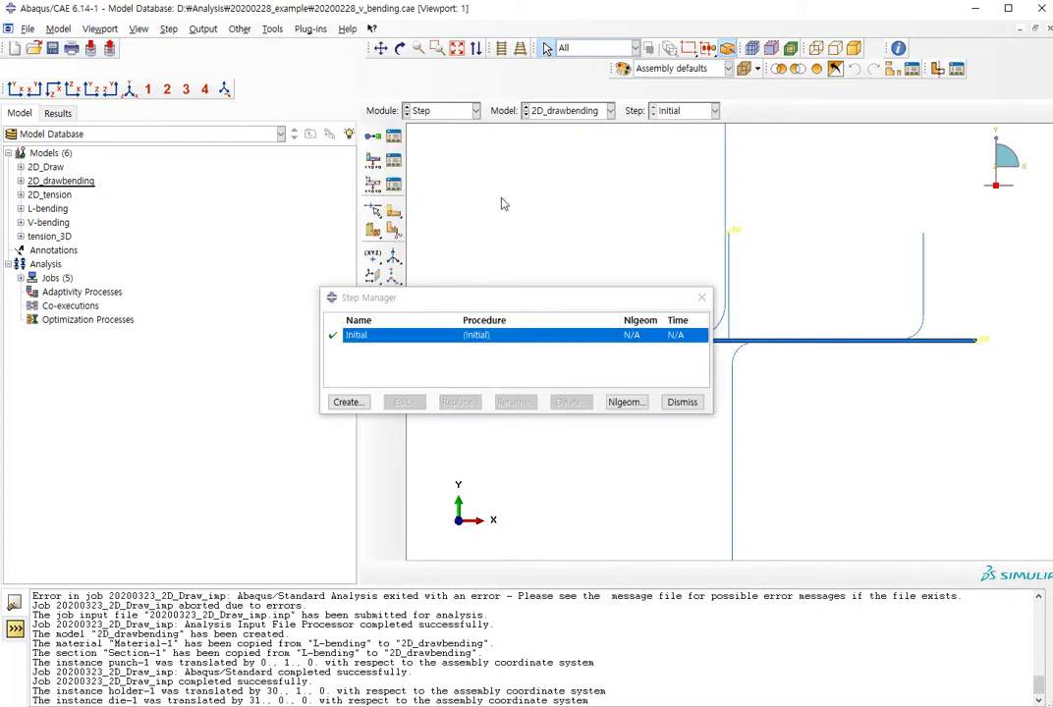
left_click(346, 404)
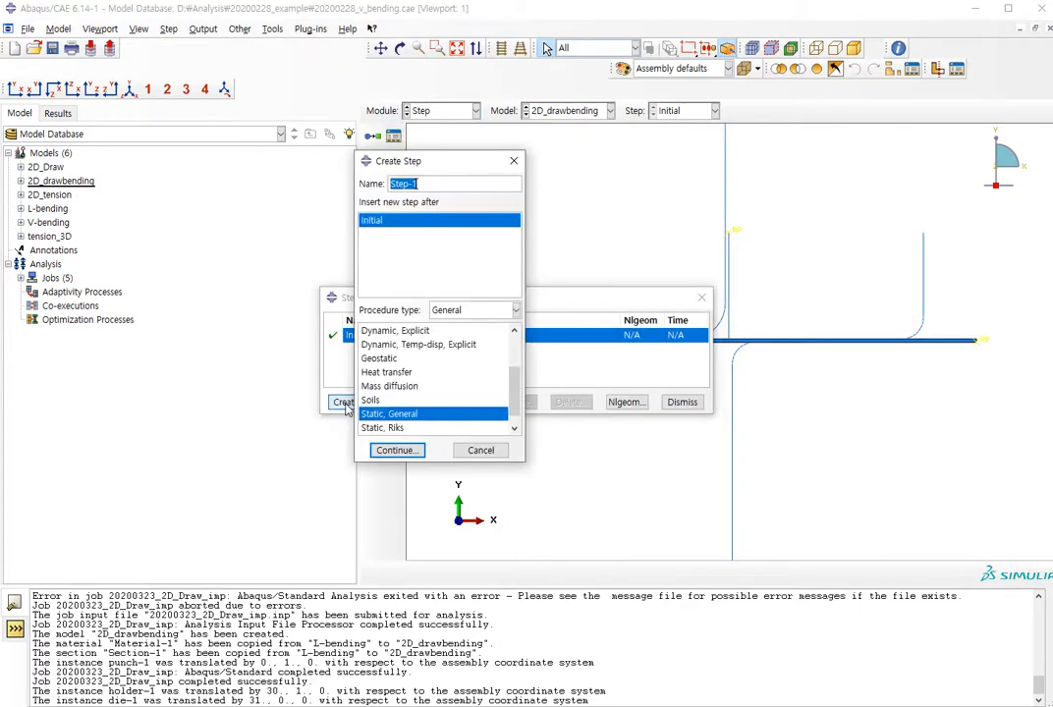
type("FOrming")
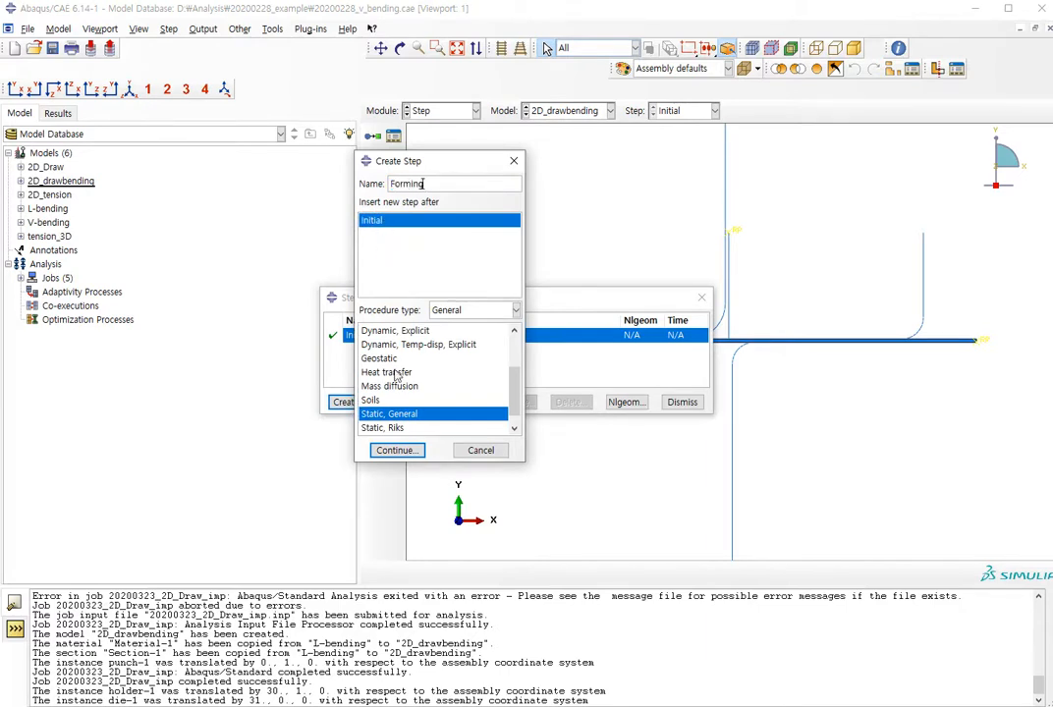
left_click(397, 450)
key("Tab")
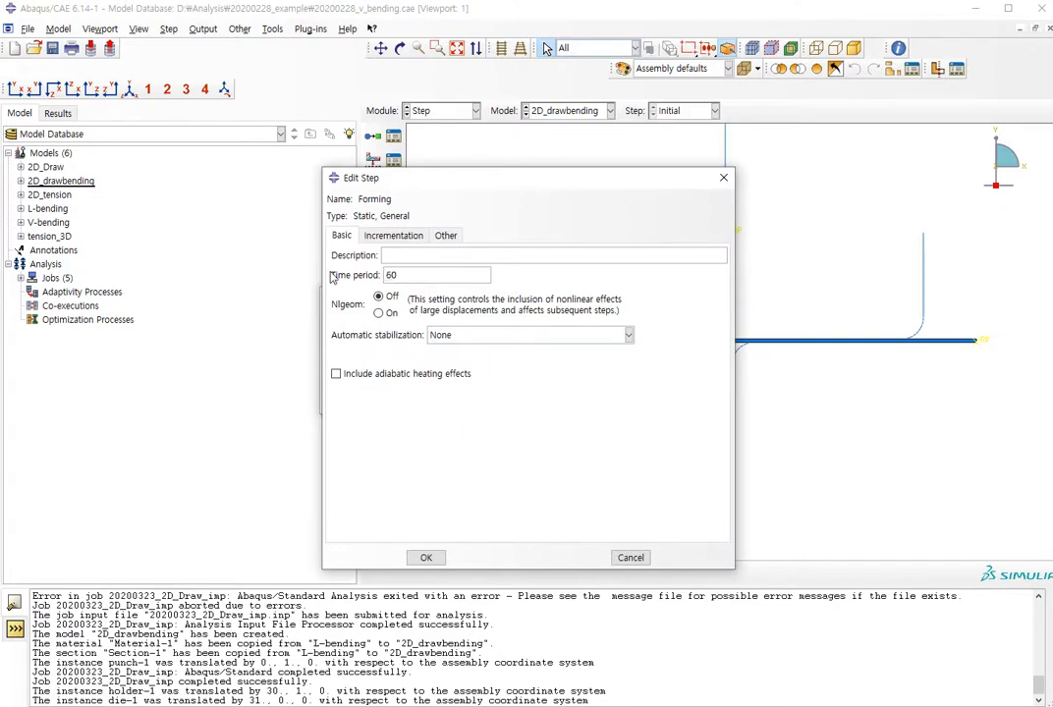
left_click(382, 314)
Set the Forming step's maximum number of increments to 10000000 and replace its initial increment size
left_click(393, 236)
left_click(528, 270)
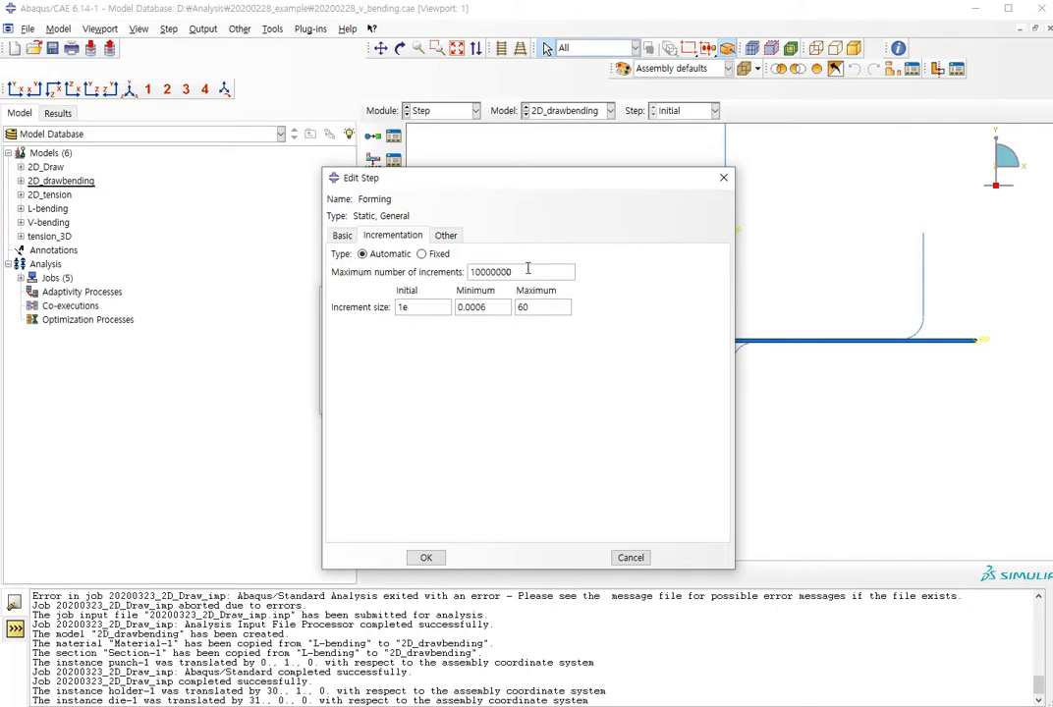
key("Tab")
key("BackSpace")
Set the Forming step's automatic stabilization to a specified dissipated energy fraction, replace the default fraction, and save the step
left_click(342, 235)
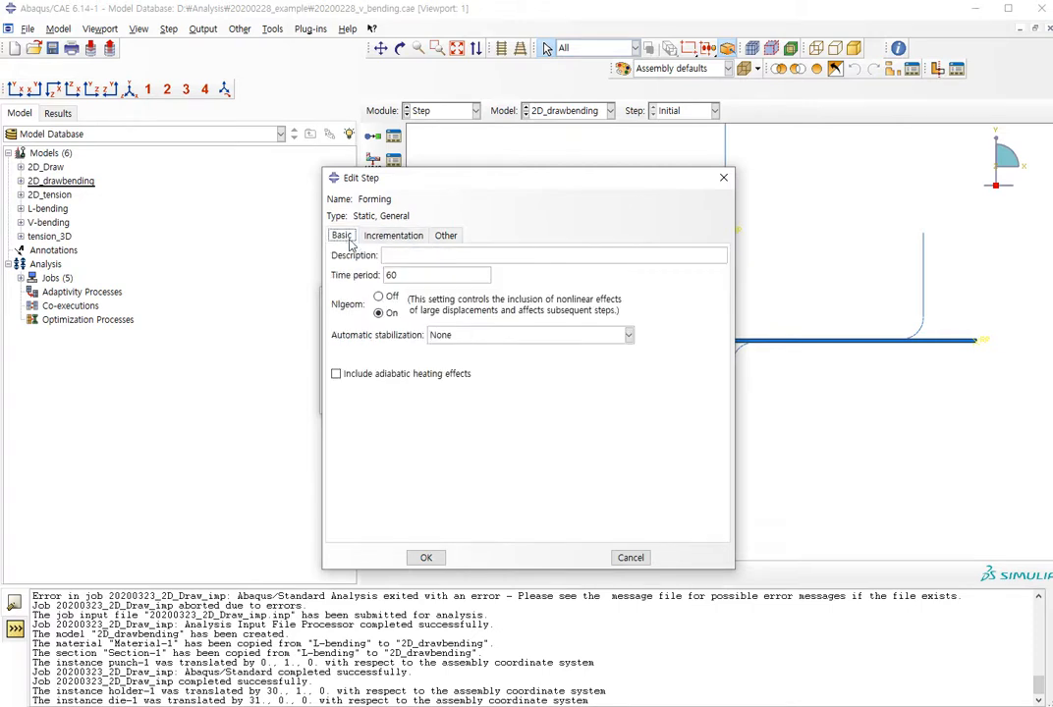
left_click(472, 335)
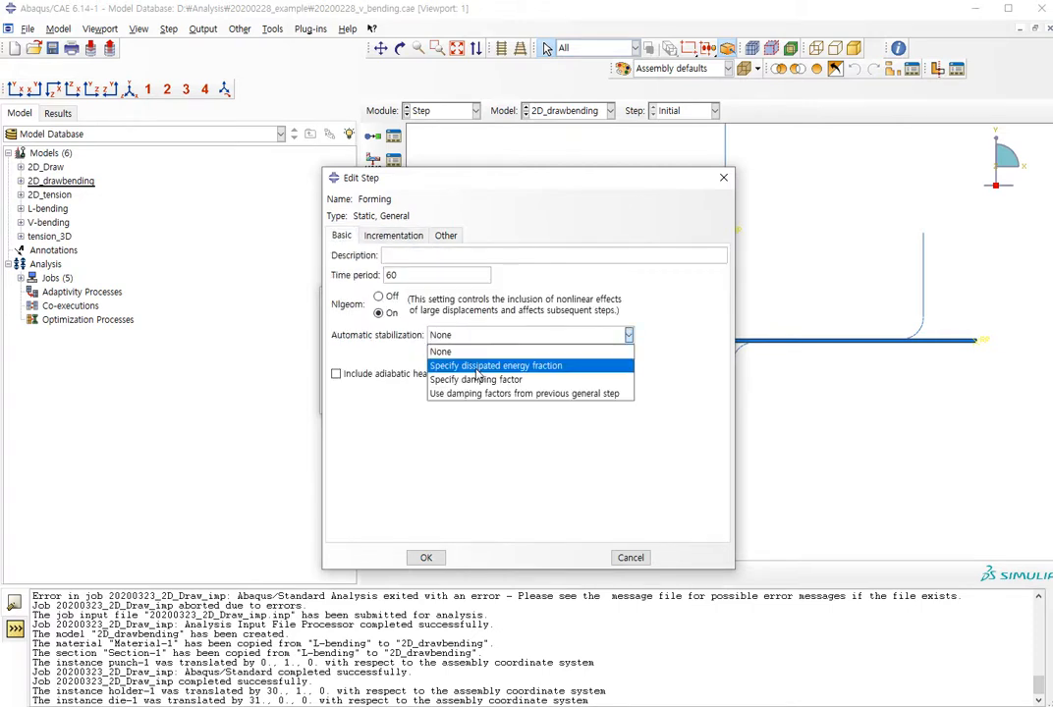
left_click(462, 365)
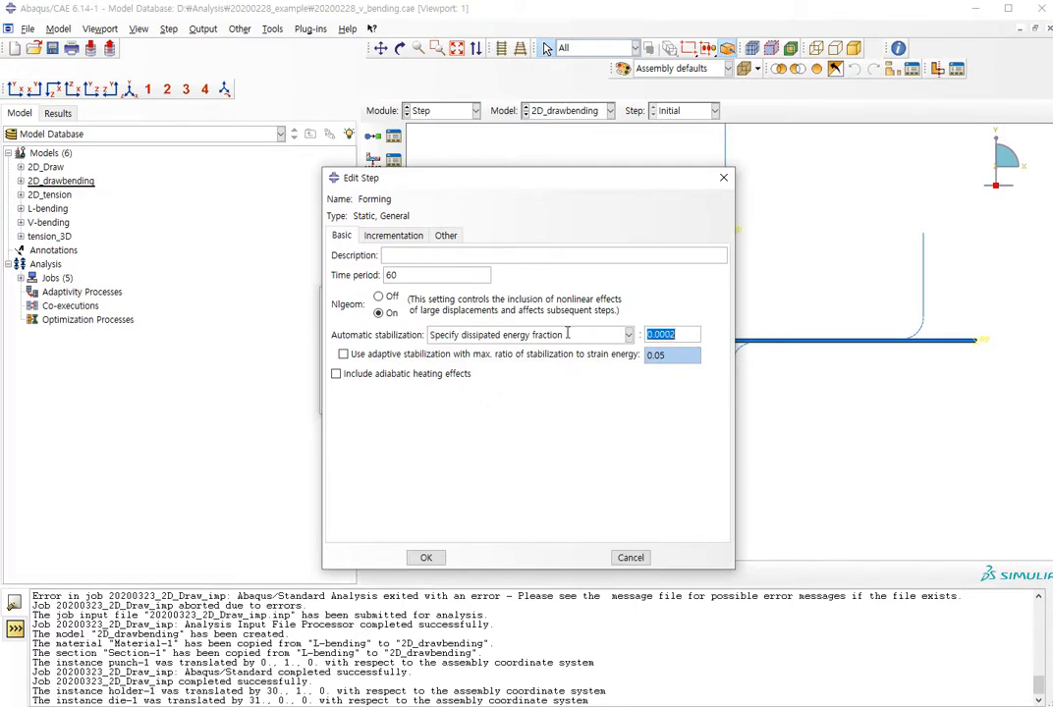
left_click(521, 335)
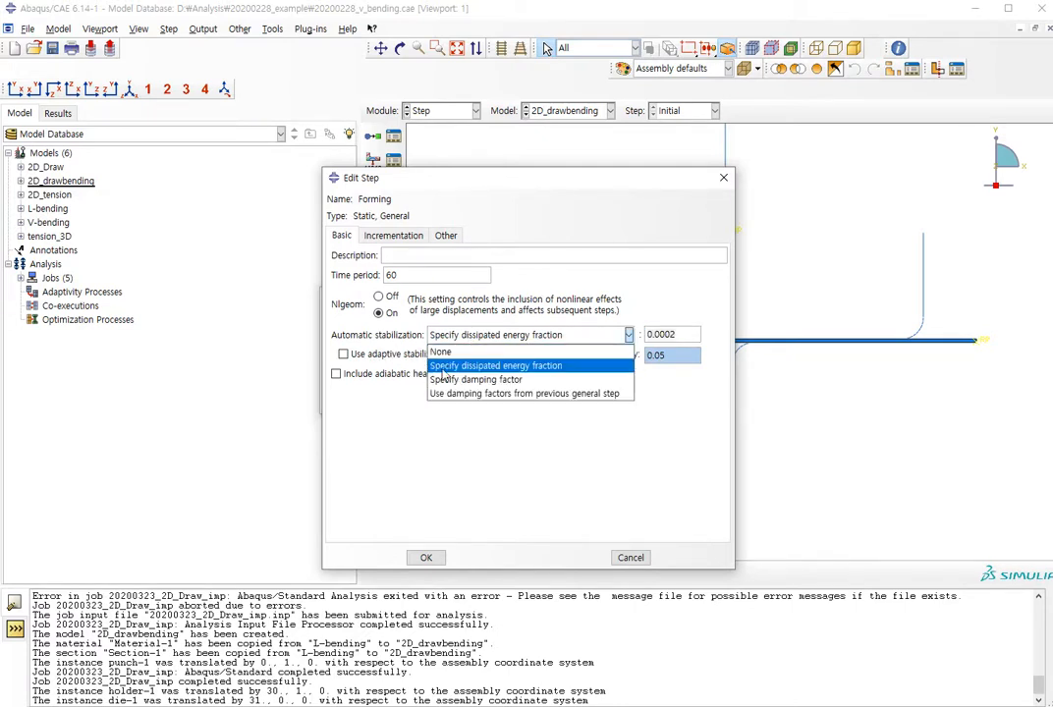
left_click(722, 362)
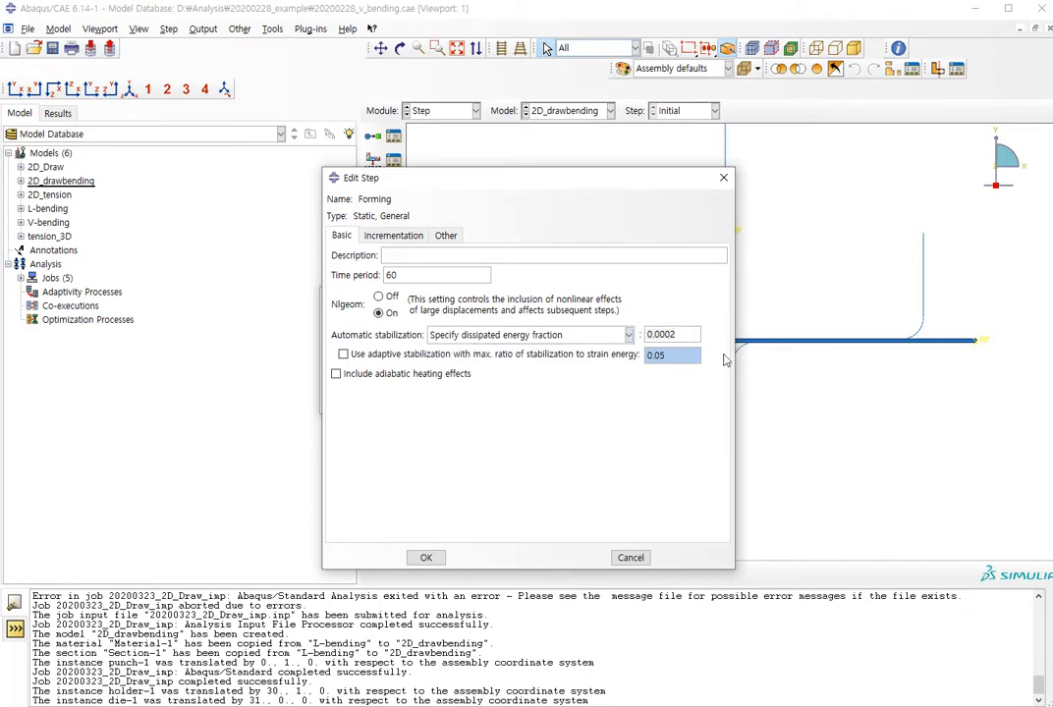
left_click_drag(692, 339, 567, 335)
key("BackSpace")
left_click(426, 557)
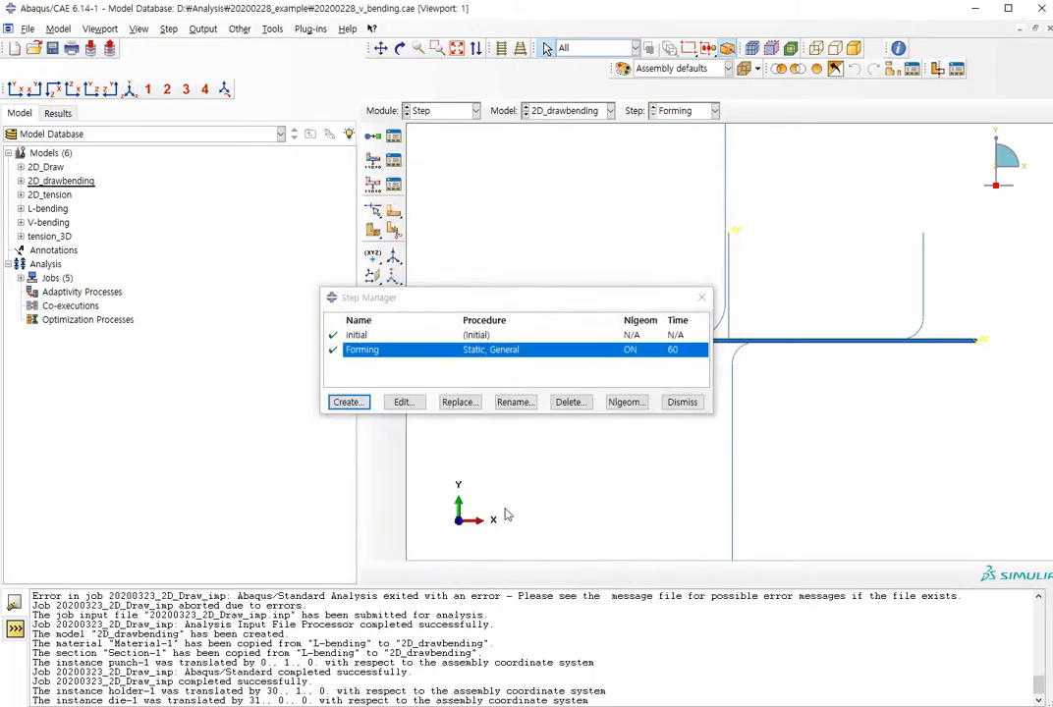
Create a Static, General step named SPB after Forming, with time period 10 and automatic stabilization set to None
left_click(345, 401)
type("SPB")
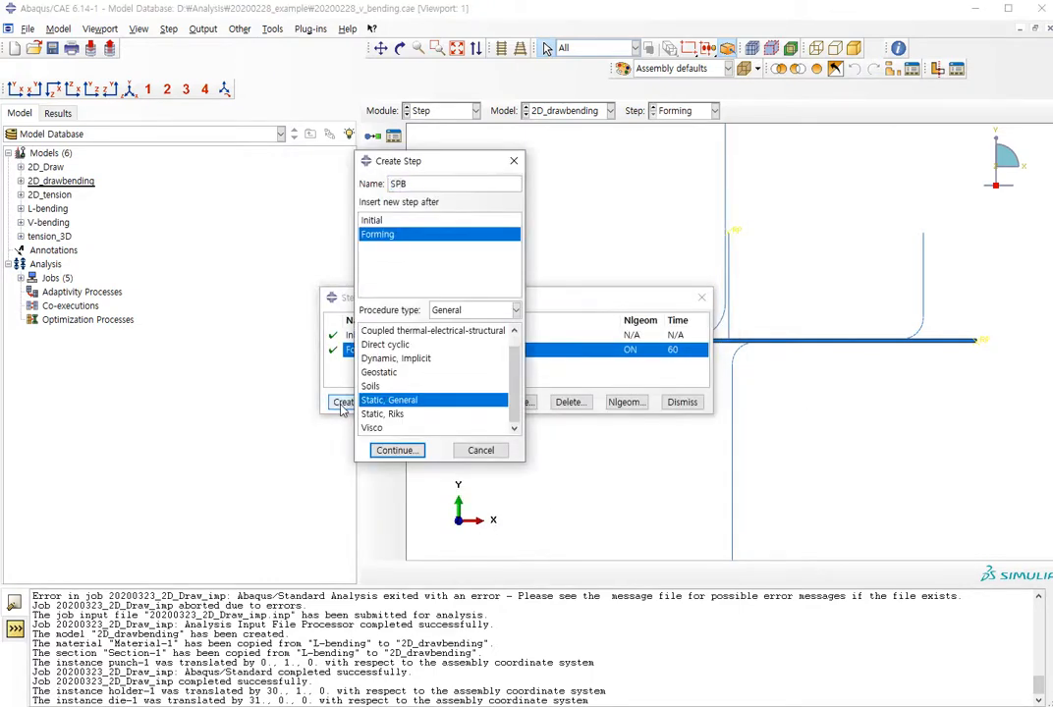
left_click(394, 450)
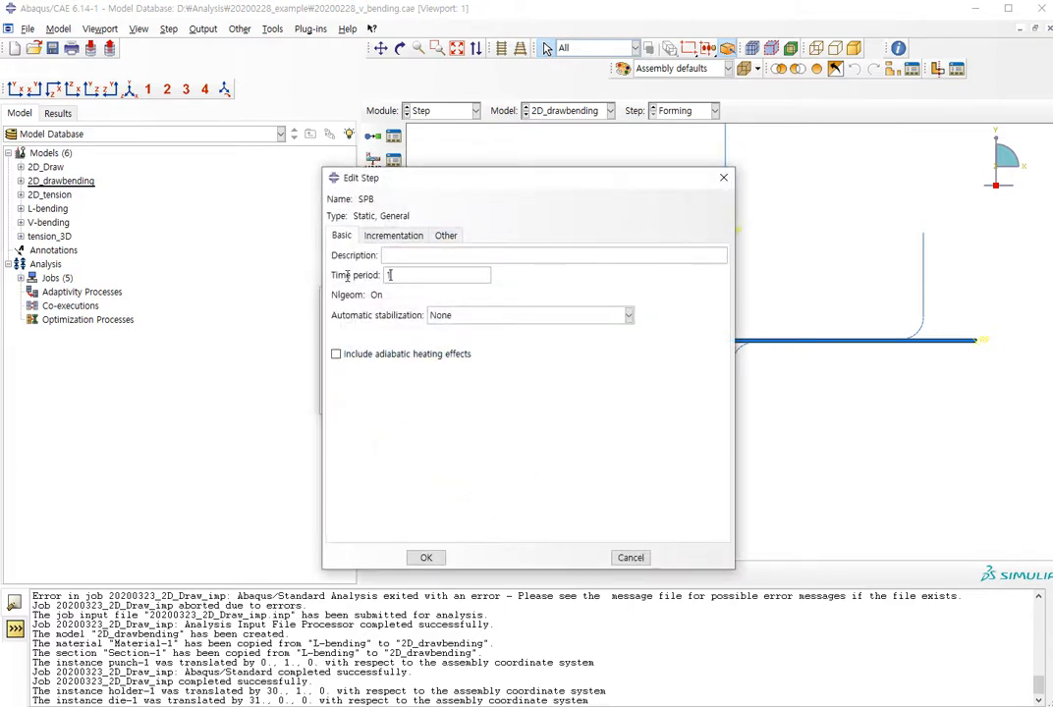
left_click(535, 314)
left_click(536, 334)
left_click(536, 314)
left_click(549, 329)
Set the SPB step's maximum number of increments to 1000000, replace its initial increment size, and save the step
left_click(393, 235)
left_click(517, 274)
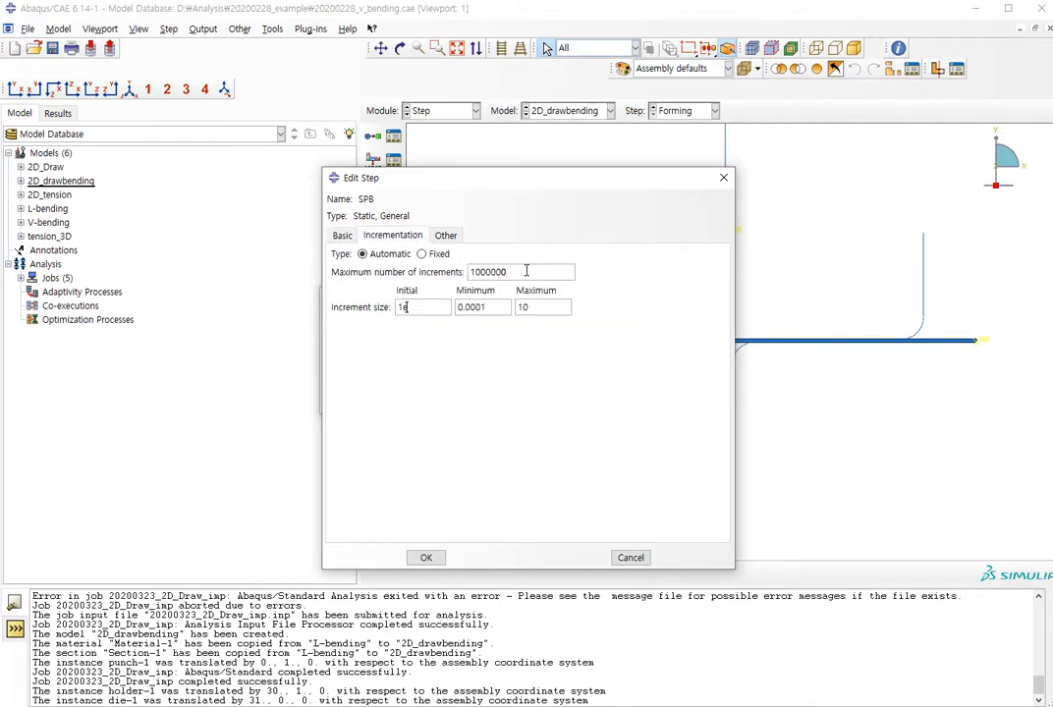
key("Tab")
type("1e")
left_click(344, 236)
left_click(373, 236)
left_click(344, 236)
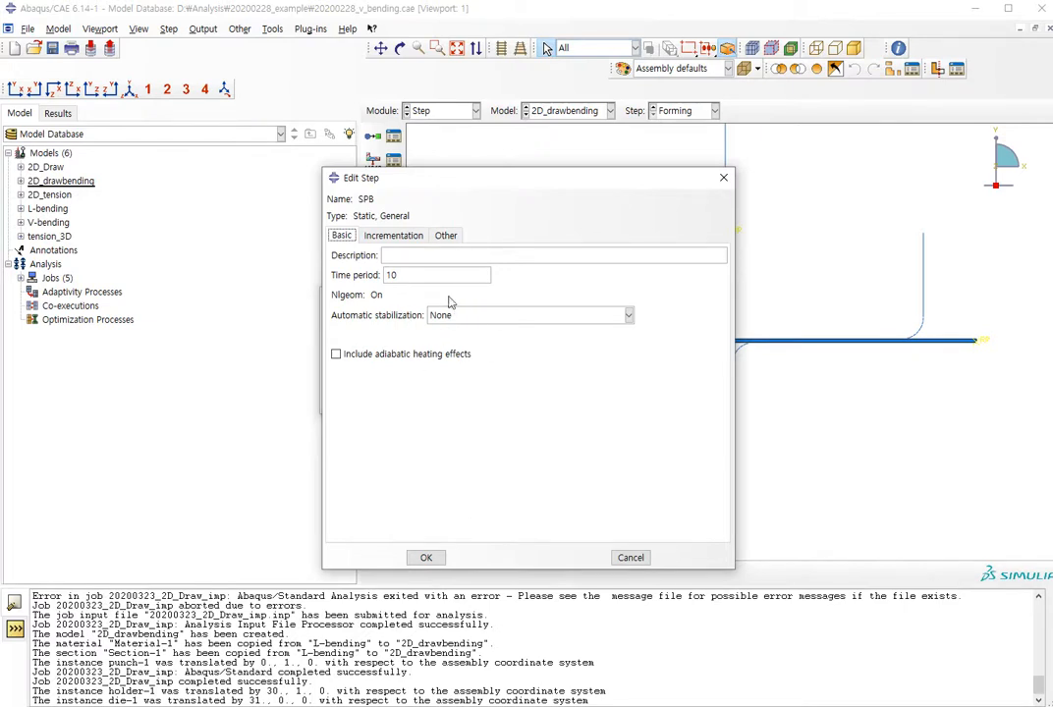
left_click(426, 557)
left_click(682, 405)
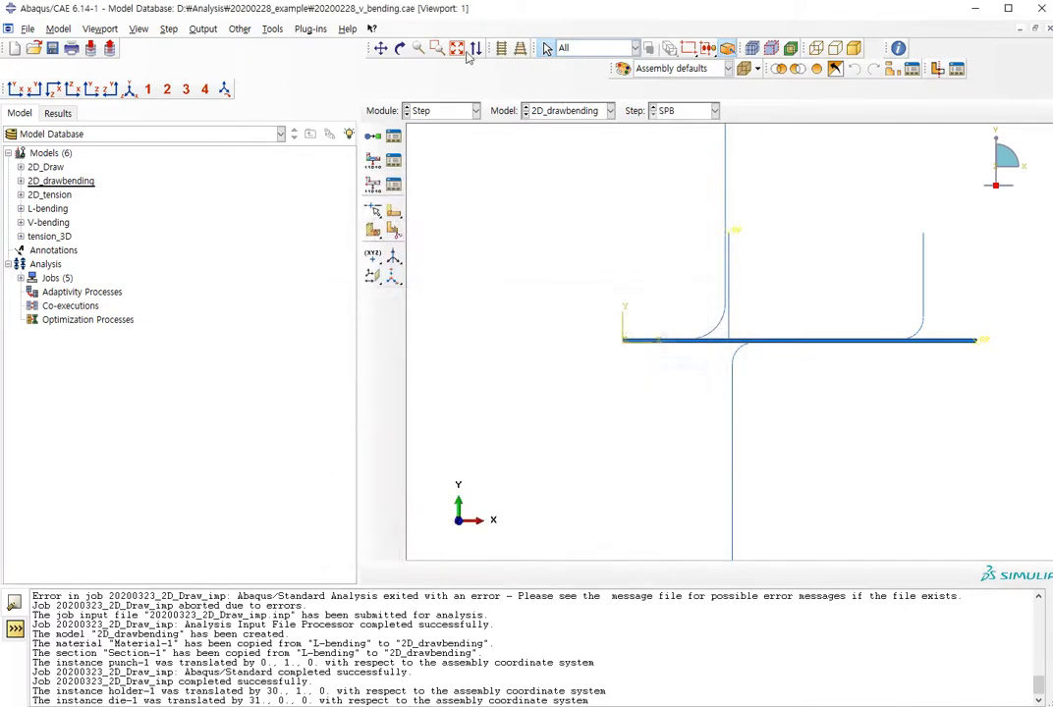
Create a geometry set named punch from the reference point at the upper end of the punch
left_click(275, 30)
mouse_move(285, 74)
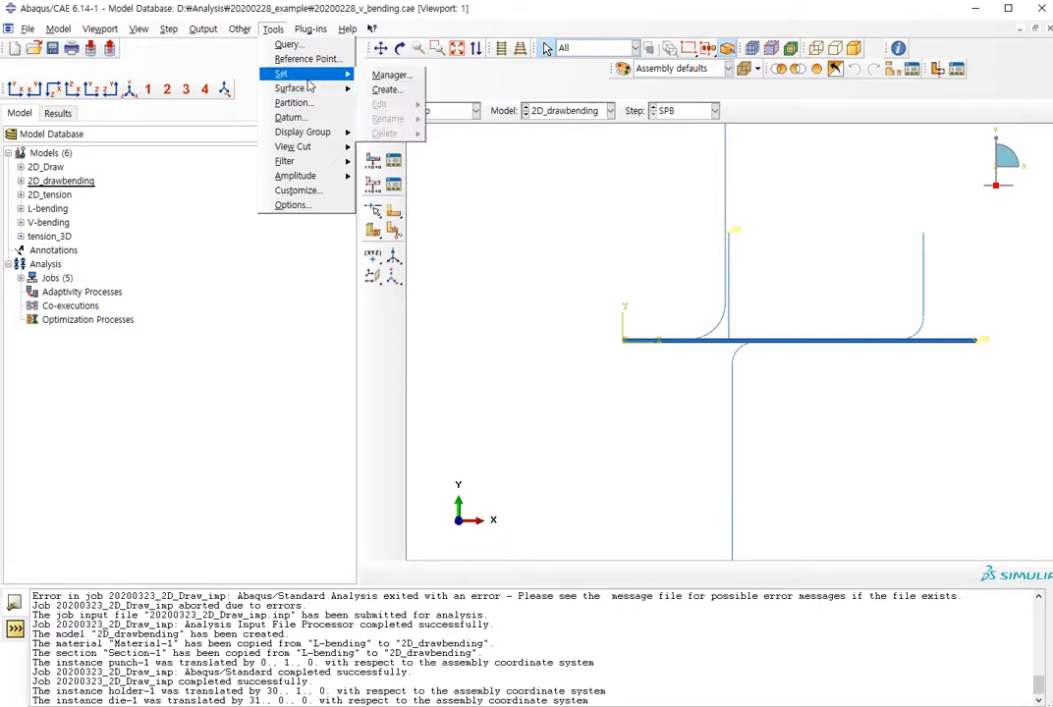
left_click(384, 90)
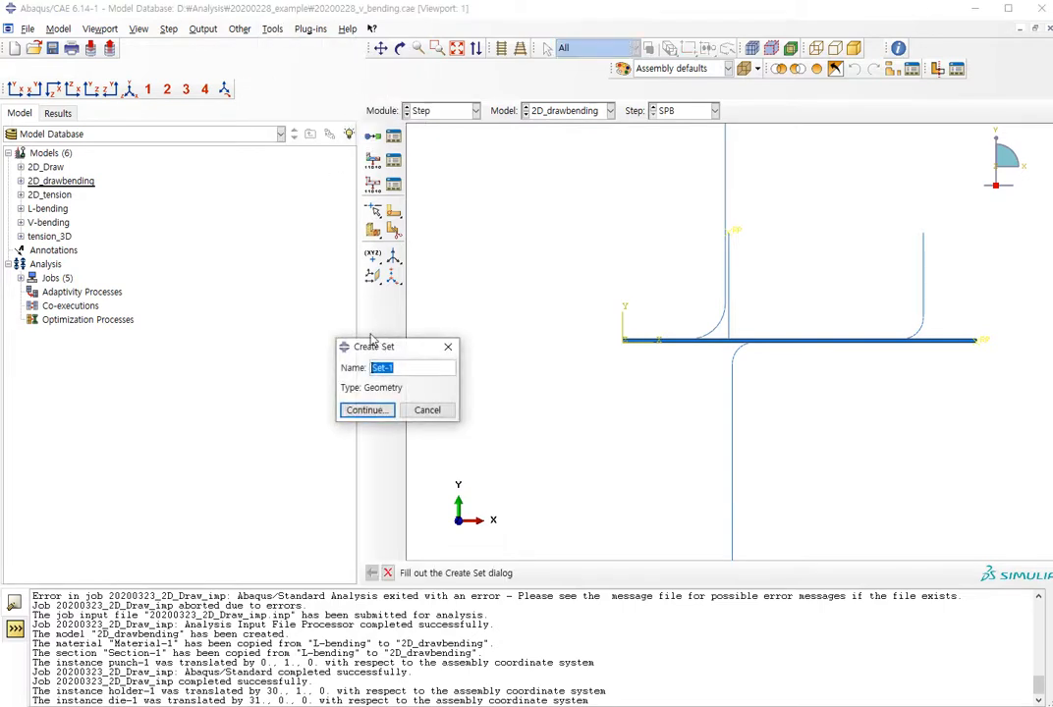
type("punch")
key("Return")
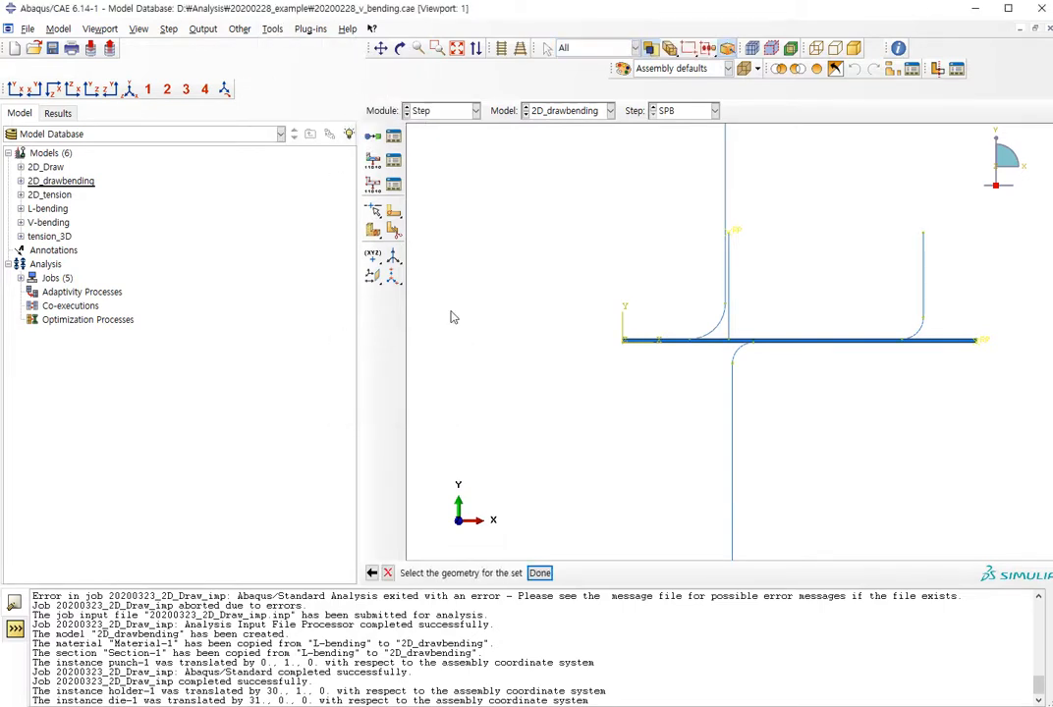
scroll(718, 224, "up", 1)
left_click(708, 142)
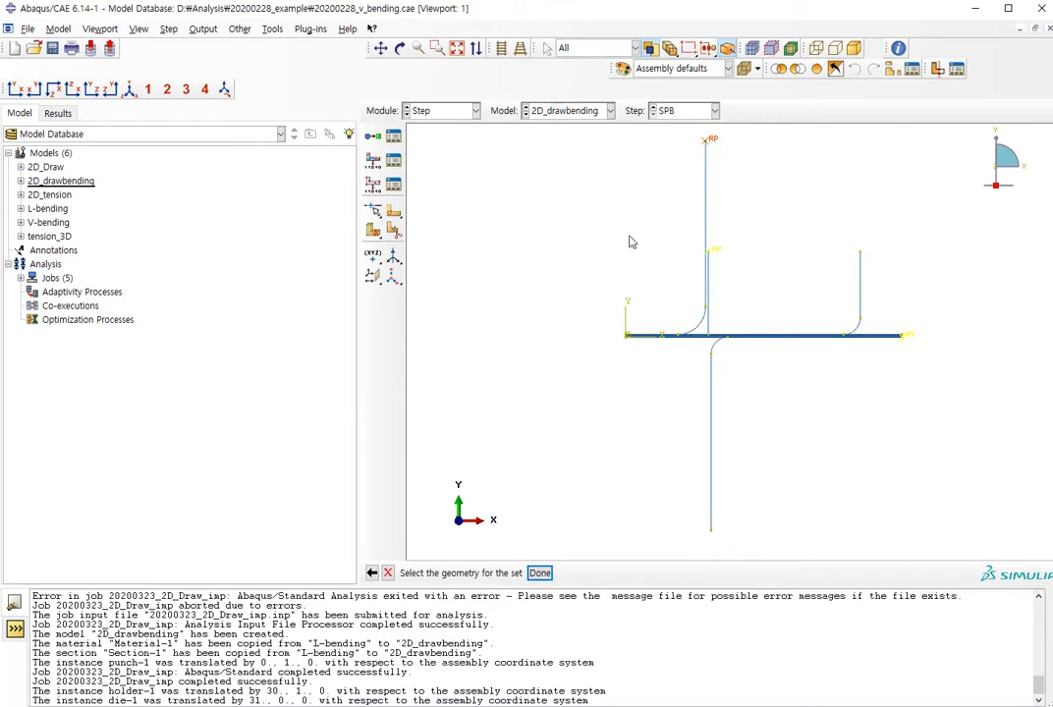
middle_click(628, 239)
left_click(394, 138)
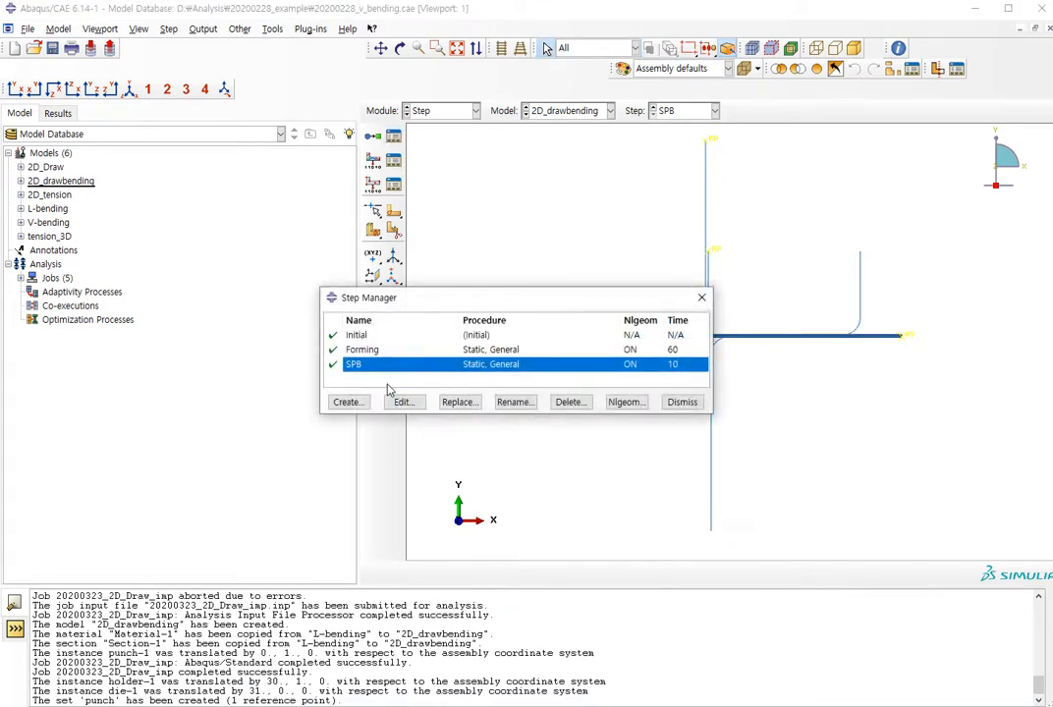
key("Escape")
Create a geometry set named die from the die's reference point
left_click(272, 28)
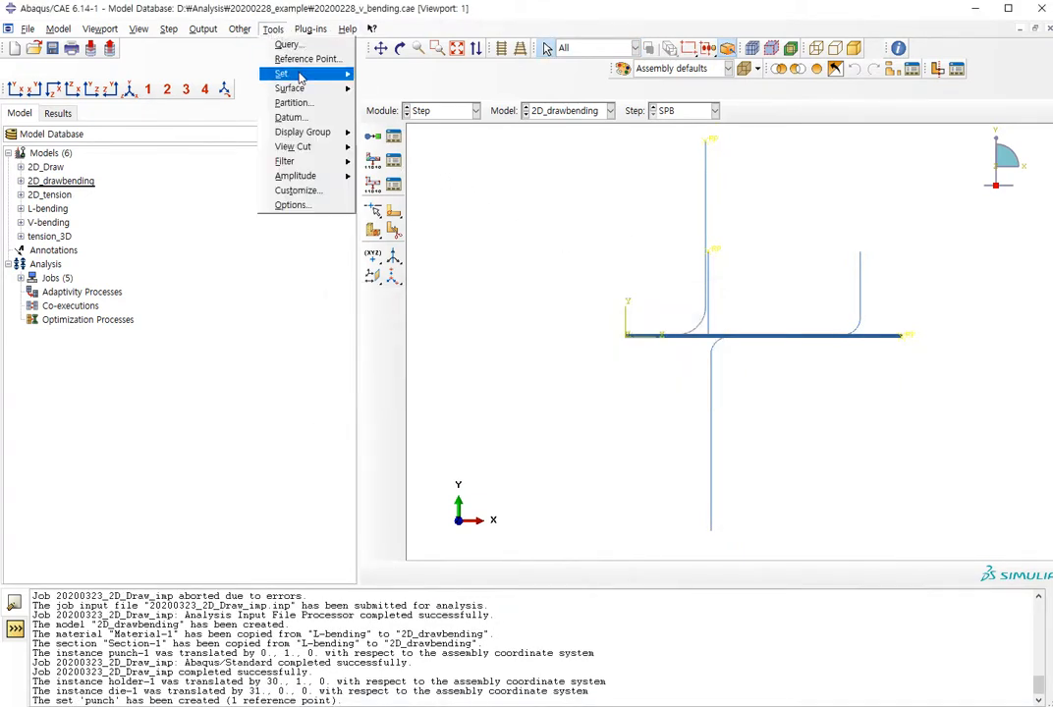
mouse_move(300, 74)
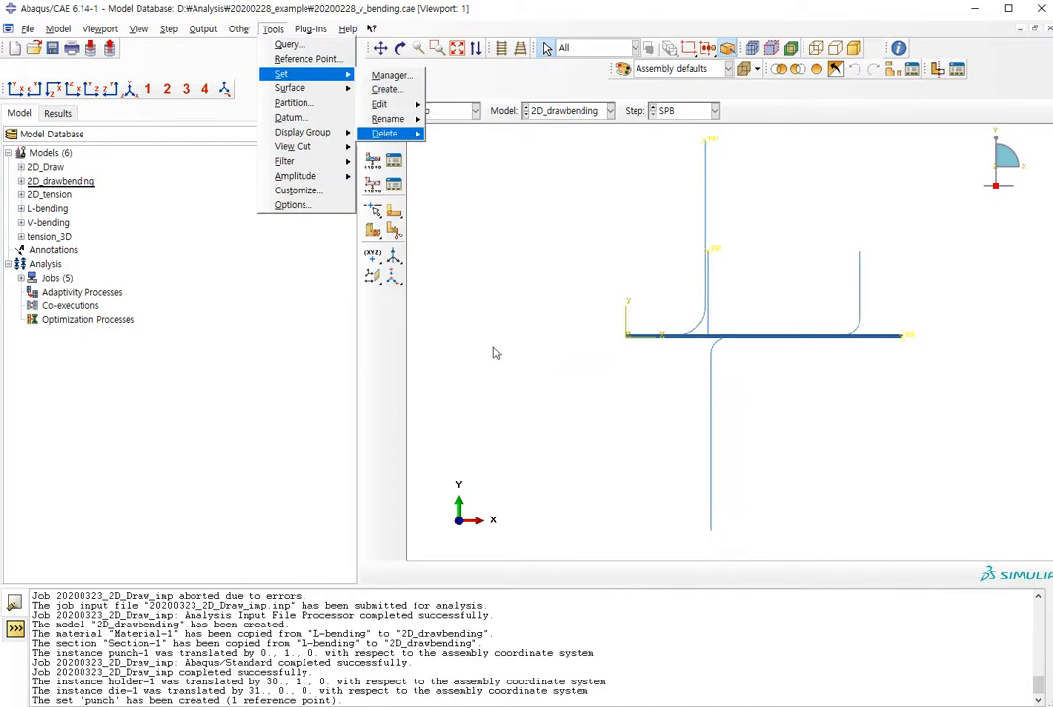
left_click(401, 89)
type("die")
key("Return")
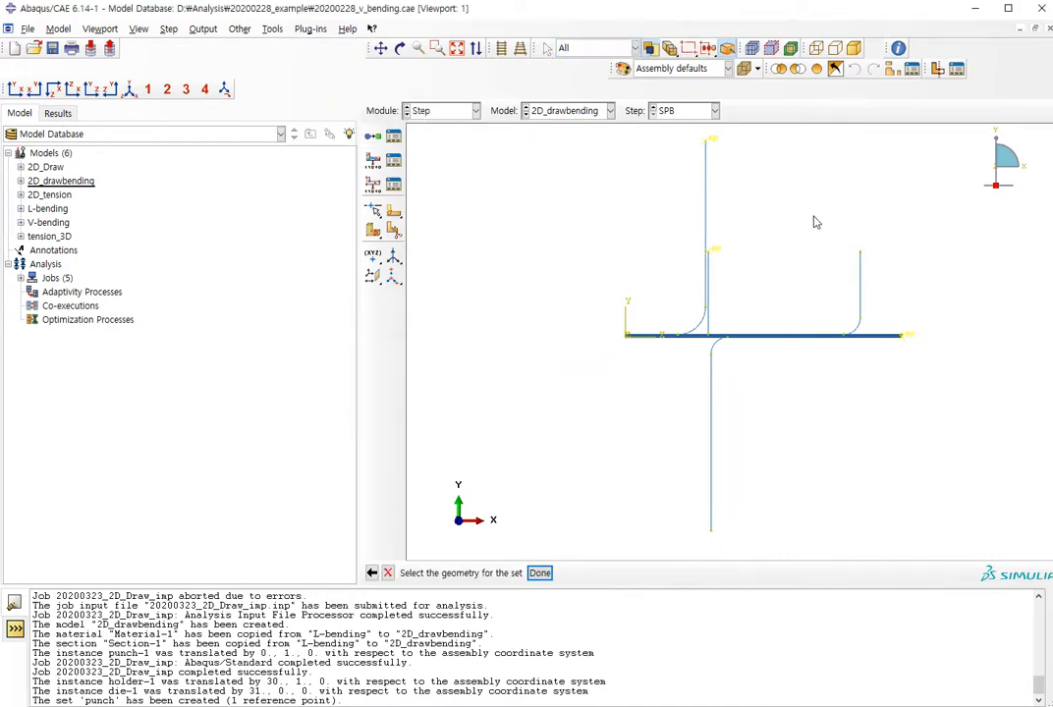
Copy the history output request H-Output-1 within the Forming step
left_click(394, 162)
left_click(447, 511)
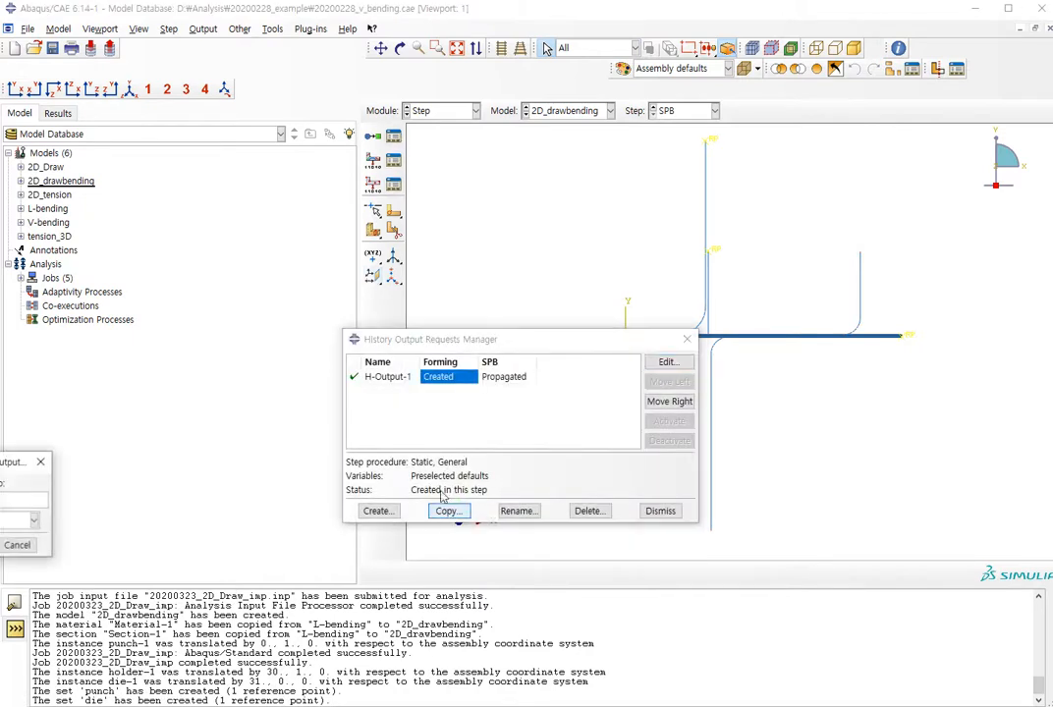
left_click(393, 433)
left_click(372, 462)
left_click(337, 459)
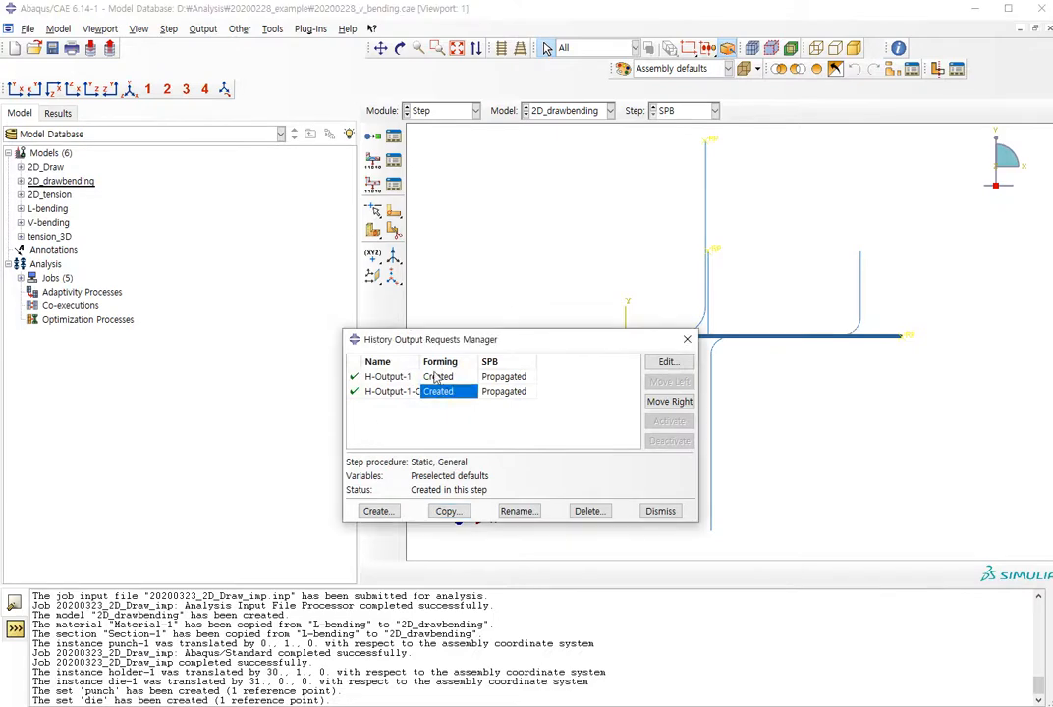
Edit the copied history output request and set its domain to the punch set
double_click(437, 391)
left_click(393, 219)
left_click(378, 233)
left_click(393, 219)
left_click(355, 248)
left_click(546, 219)
left_click(491, 248)
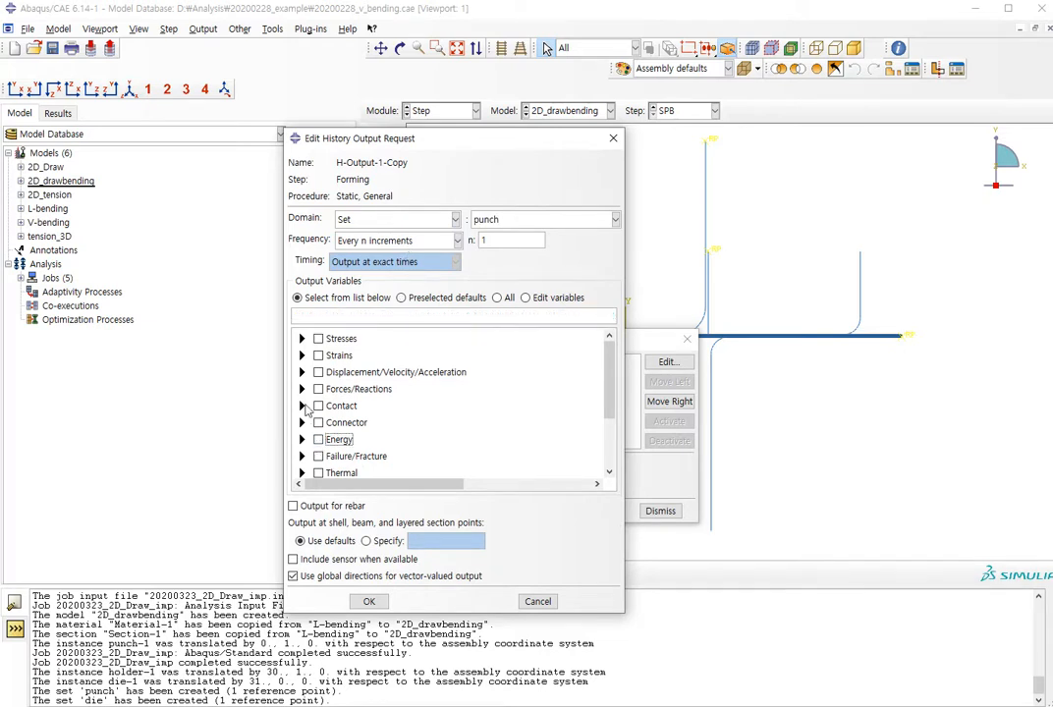
Request U translations and rotations and RF reaction forces and moments for the punch set, and save the request
left_click(302, 373)
left_click(335, 386)
scroll(337, 426, "down", 5)
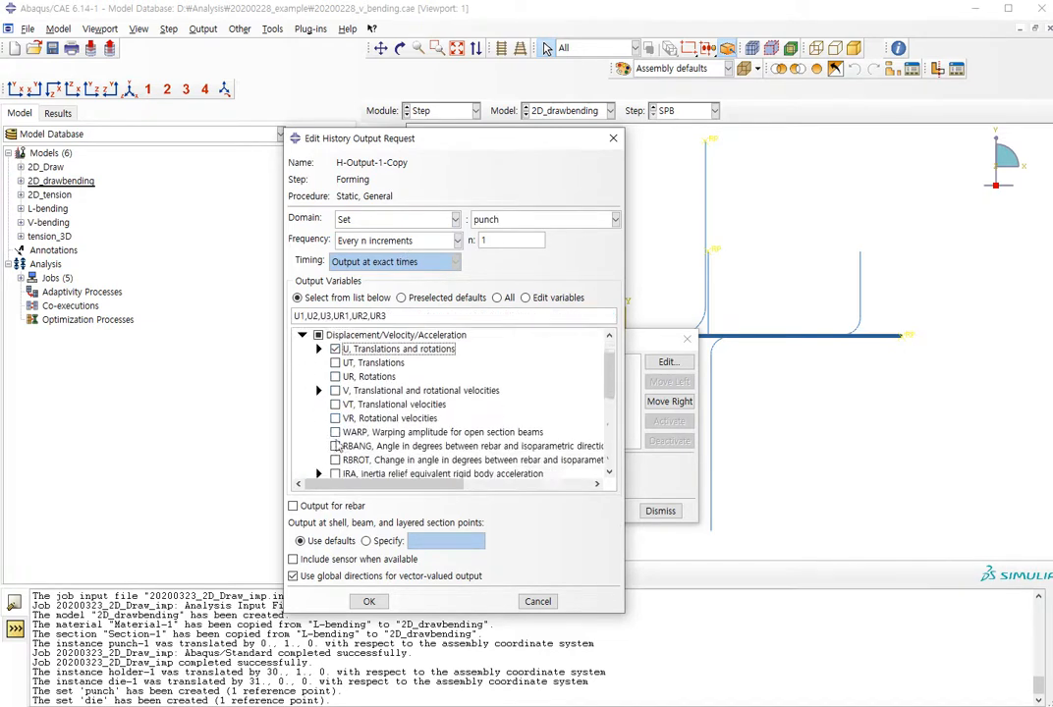
left_click(303, 352)
left_click(335, 366)
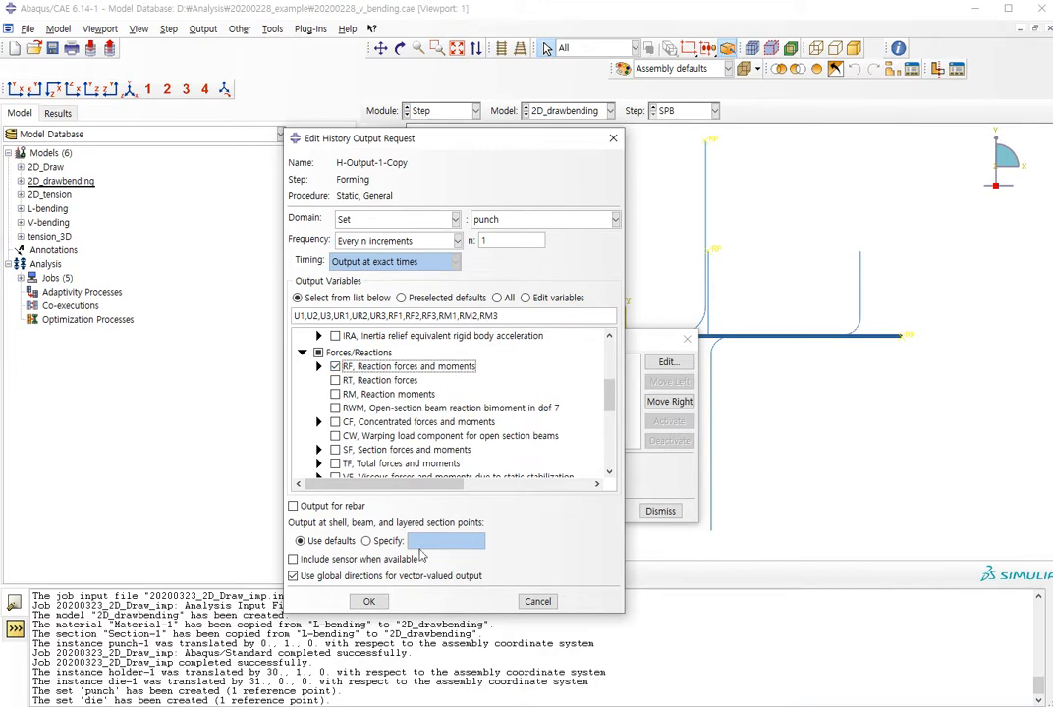
left_click(370, 602)
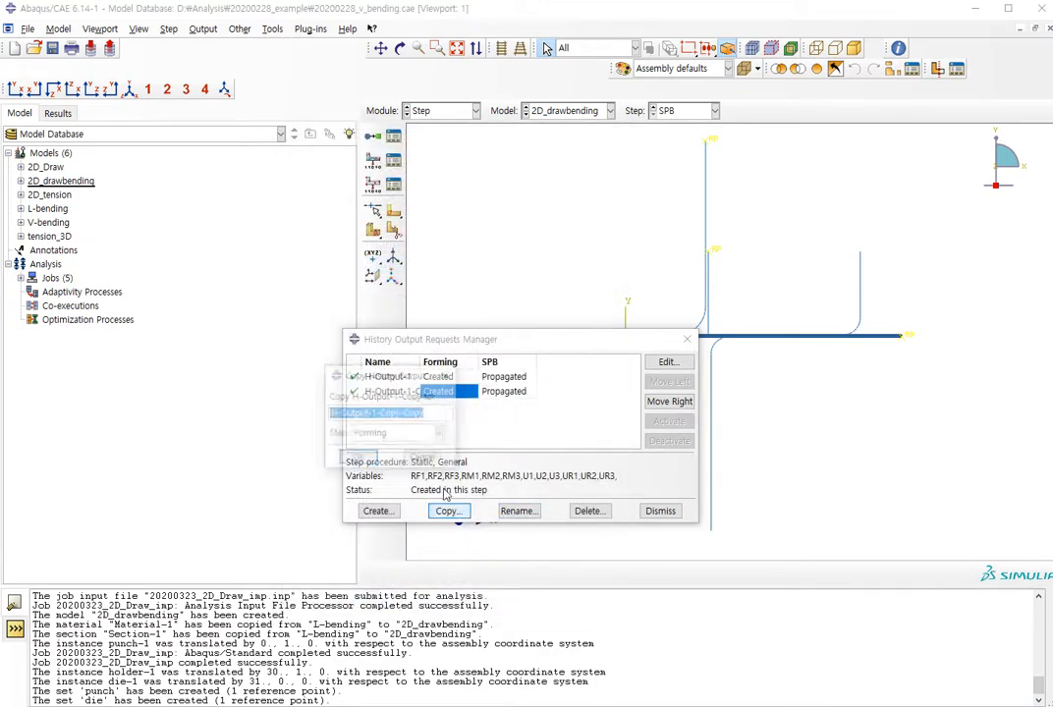
Copy the punch's history output request and switch the copy's domain to the die set
left_click(344, 458)
double_click(470, 414)
left_click(510, 221)
left_click(507, 238)
left_click(370, 601)
left_click(676, 509)
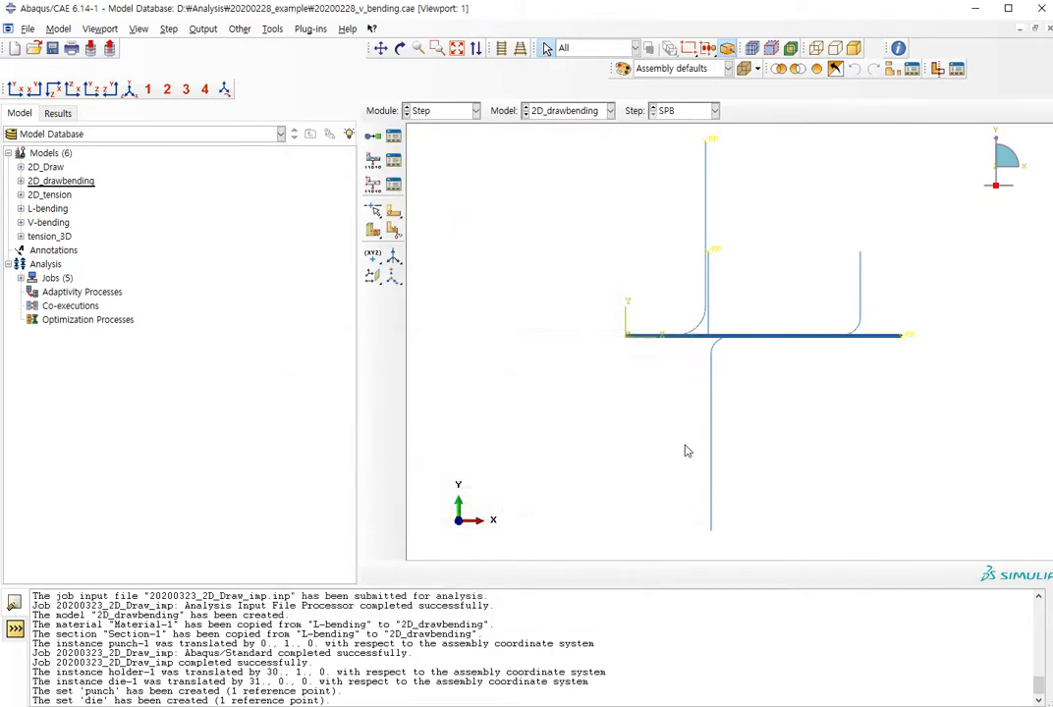
Switch to the Interaction module
left_click(454, 112)
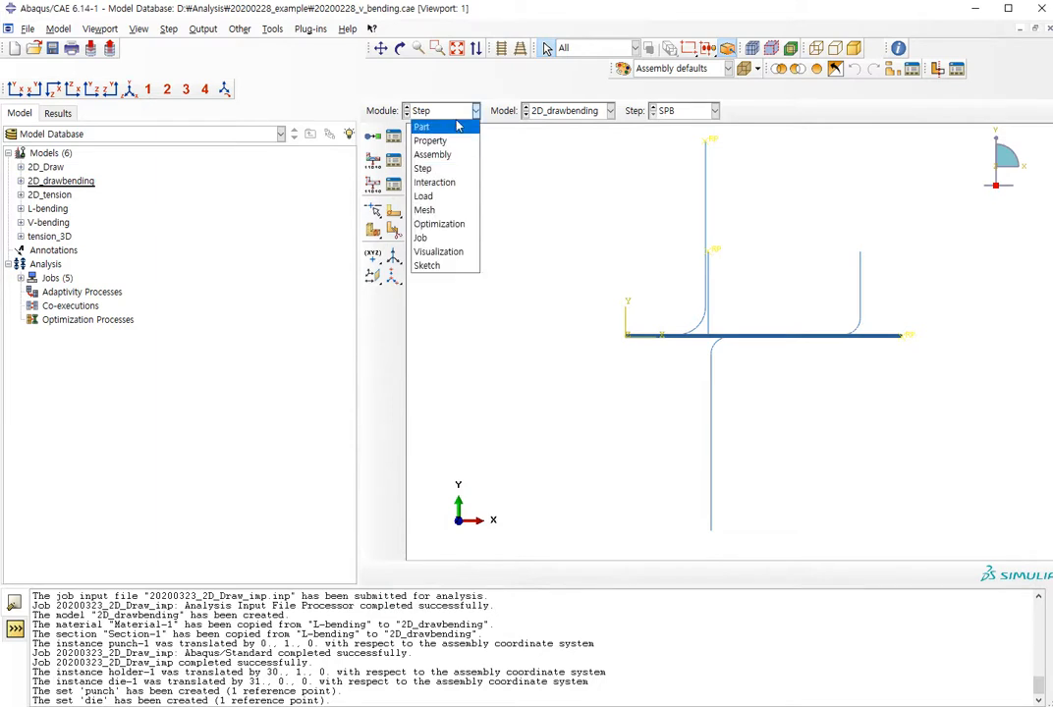
left_click(457, 185)
left_click(393, 135)
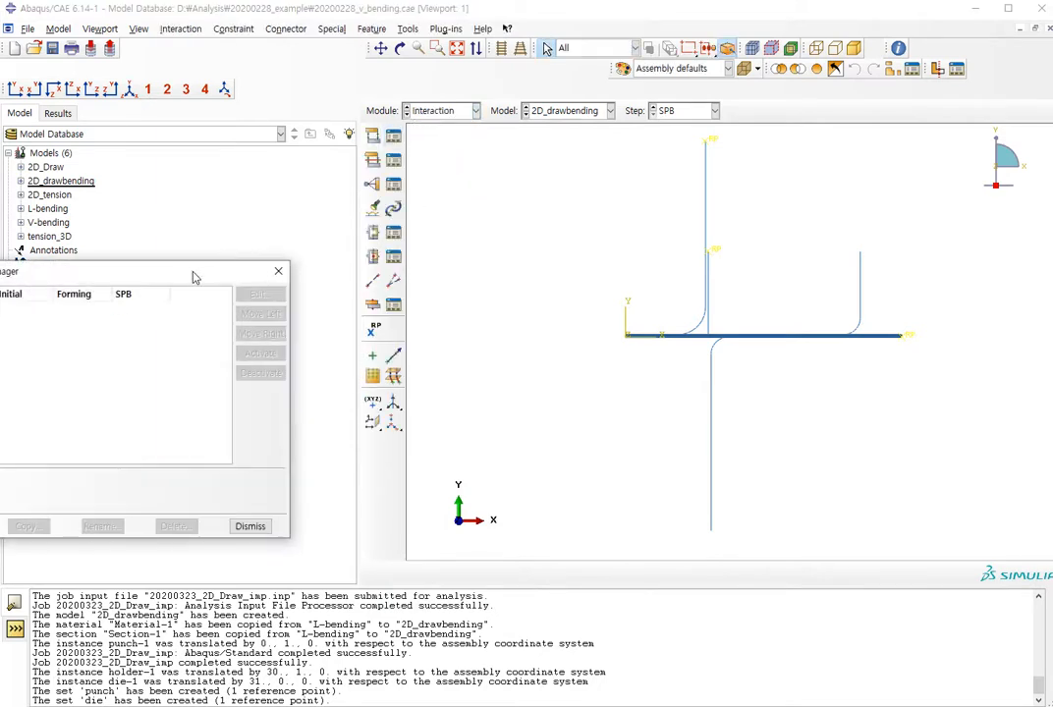
left_click_drag(196, 276, 429, 279)
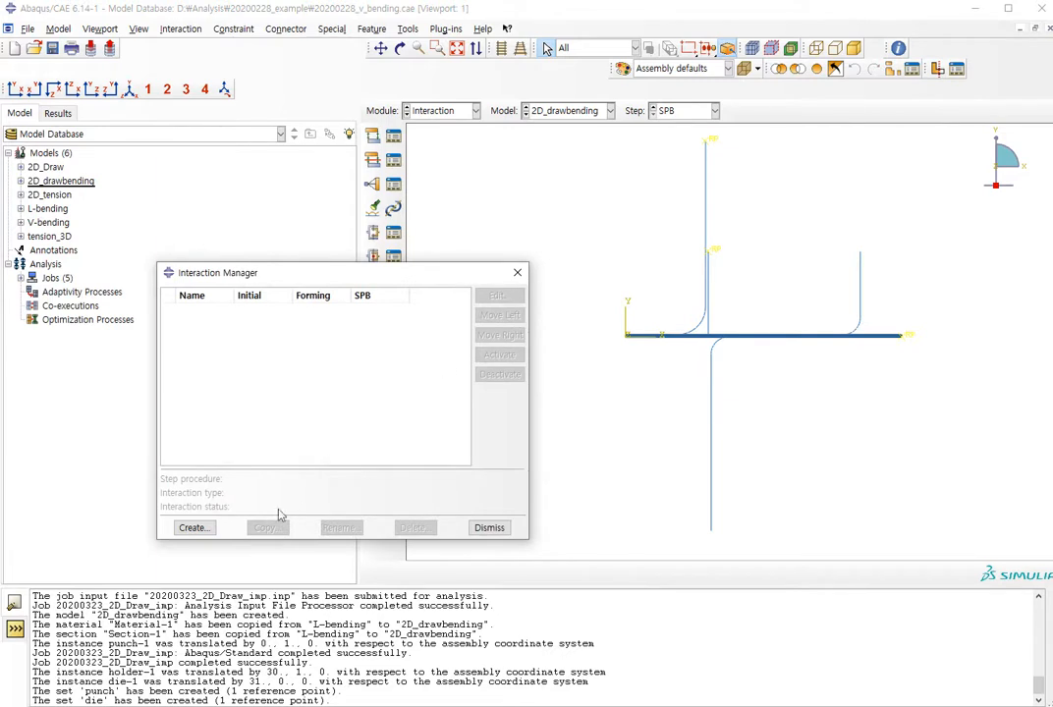
left_click(489, 528)
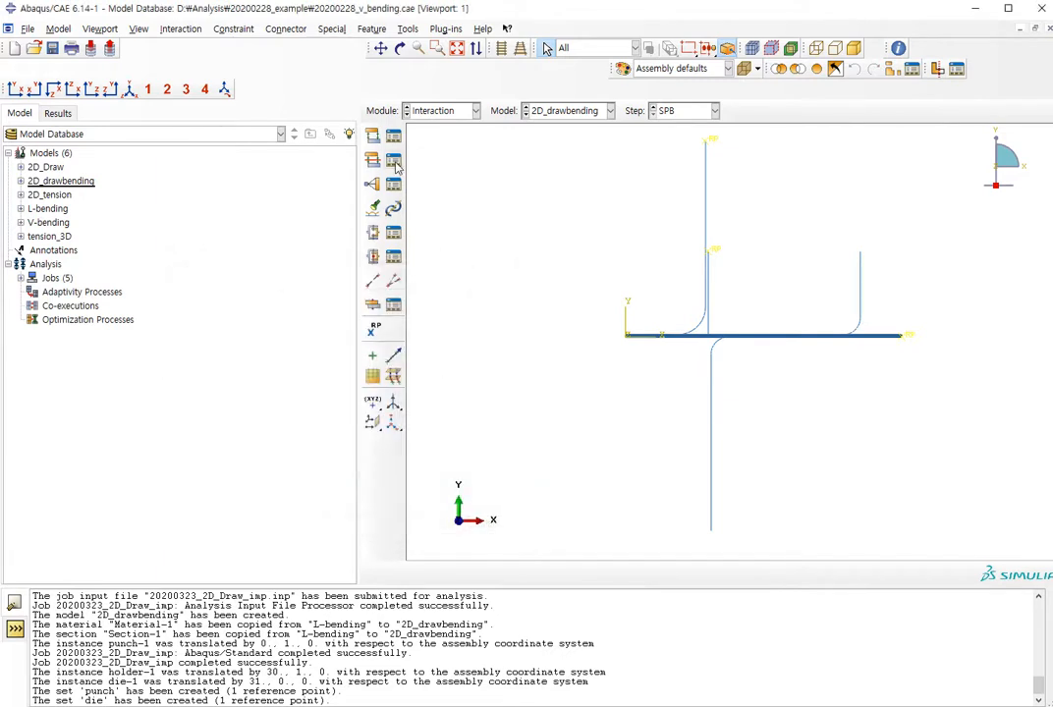
Create a Contact interaction property named IntProp-1 and add Tangential Behavior to it
left_click(393, 160)
left_click_drag(177, 149, 473, 219)
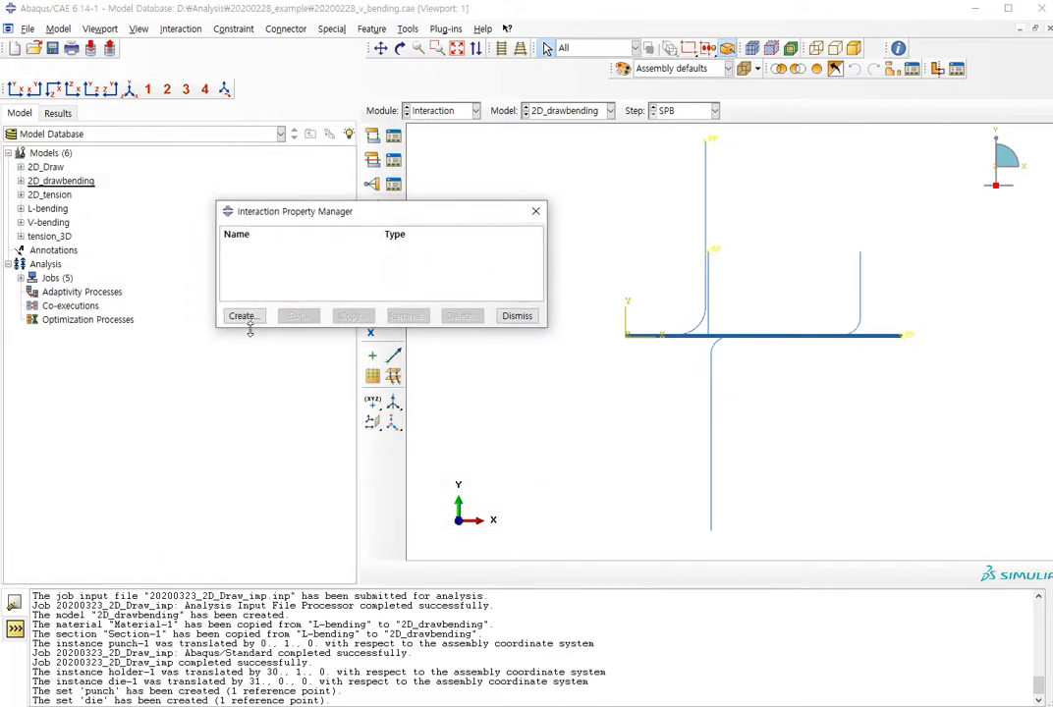
left_click(242, 316)
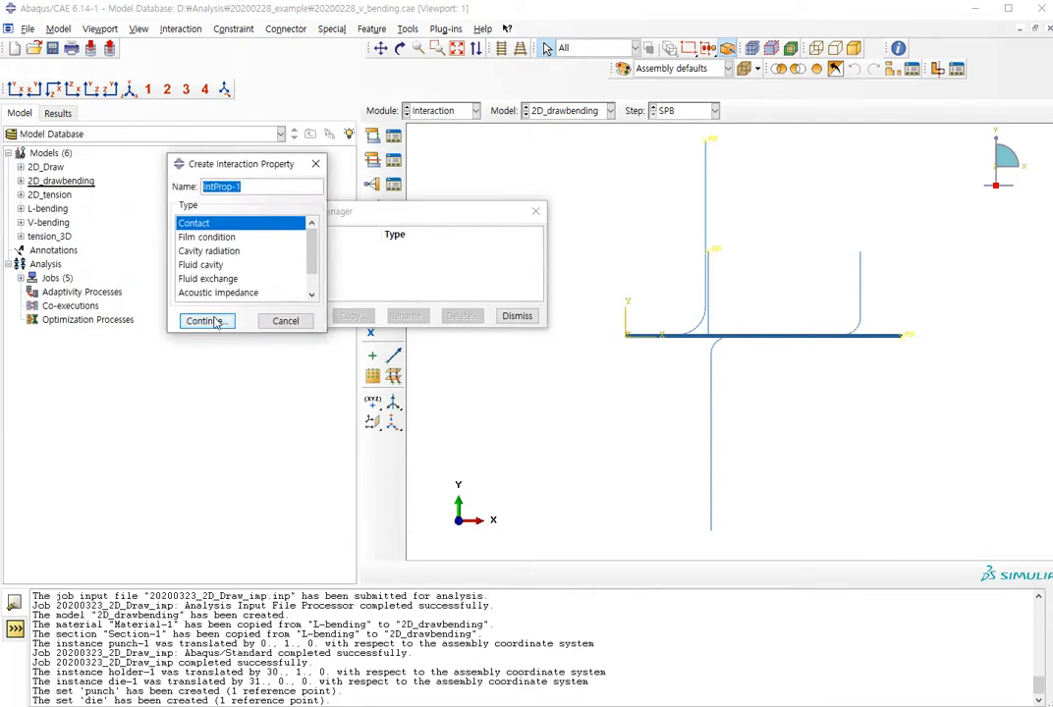
left_click(205, 322)
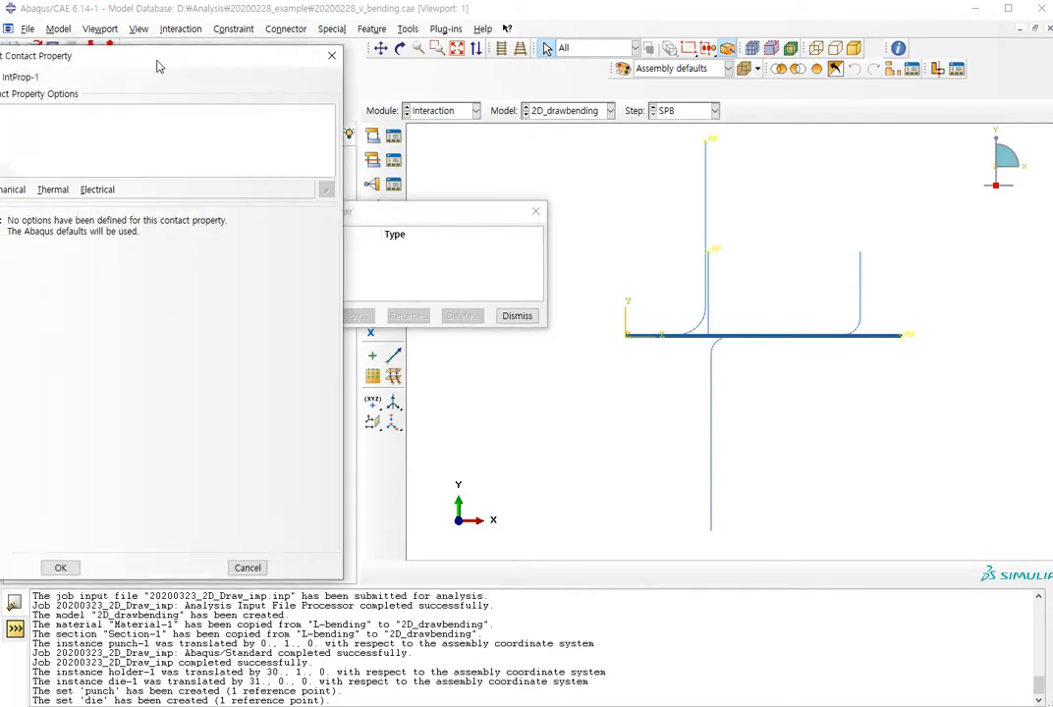
left_click(222, 215)
left_click(250, 230)
Add Normal Behavior to the contact property's options, leaving out Damping
left_click(221, 215)
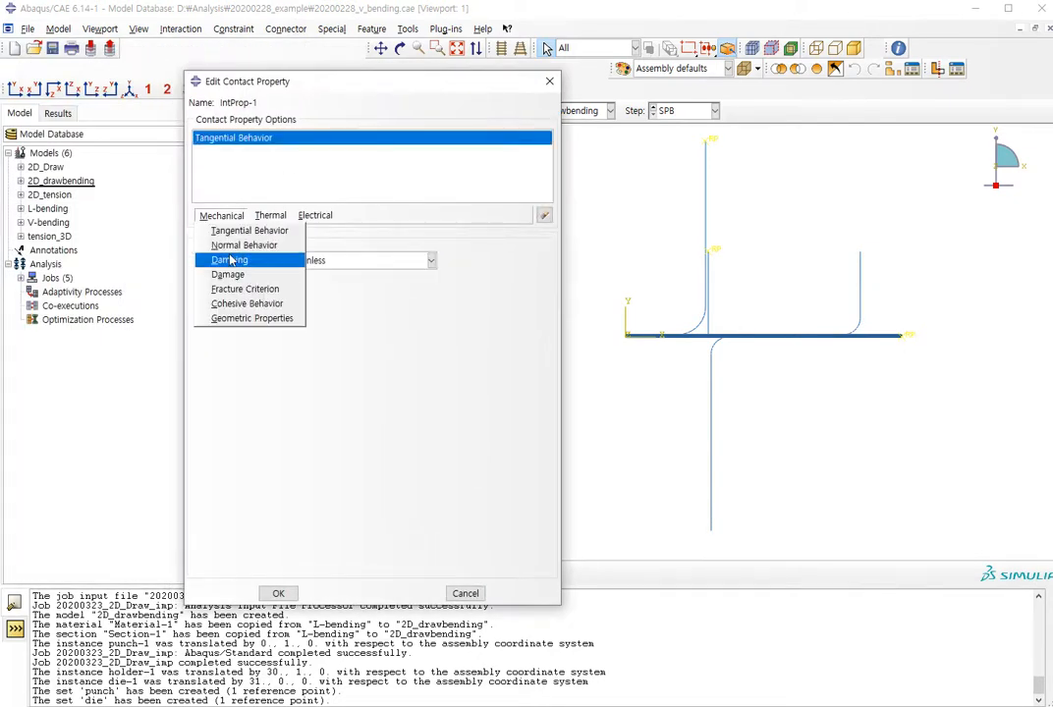
left_click(231, 260)
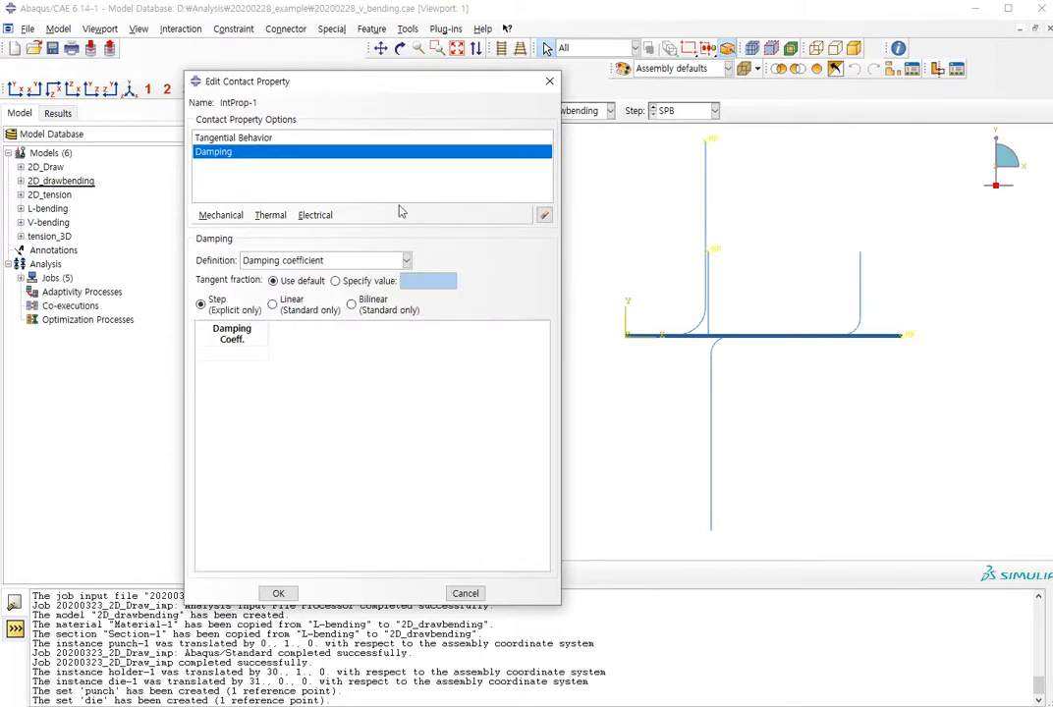
left_click(545, 215)
left_click(221, 215)
left_click(233, 245)
Set the tangential behavior's friction formulation to Penalty with a friction coefficient of 0.1
left_click(266, 139)
left_click(358, 260)
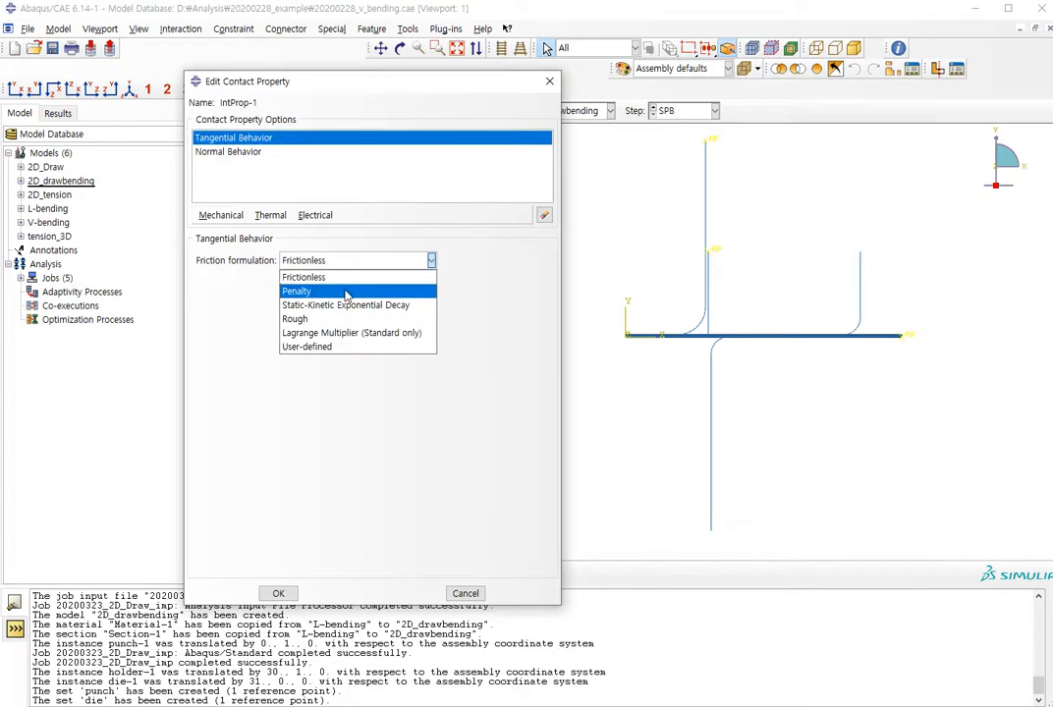
left_click(363, 292)
left_click(232, 415)
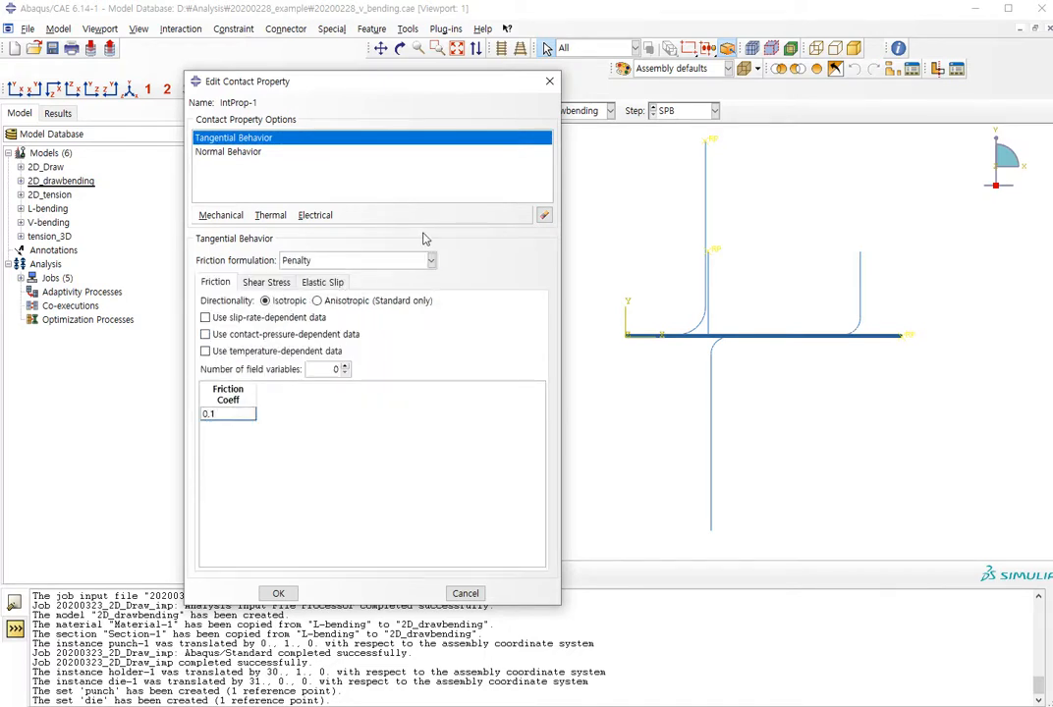
Set the tangential behavior's friction formulation to Frictionless and save the contact property
left_click(432, 260)
left_click(426, 278)
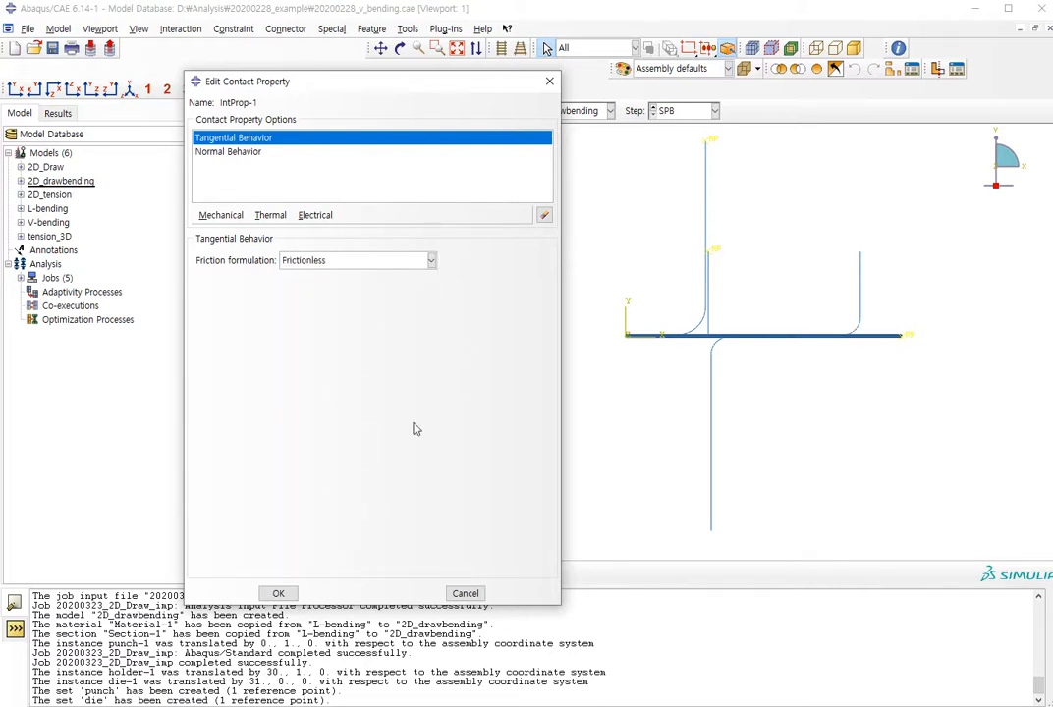
left_click(278, 594)
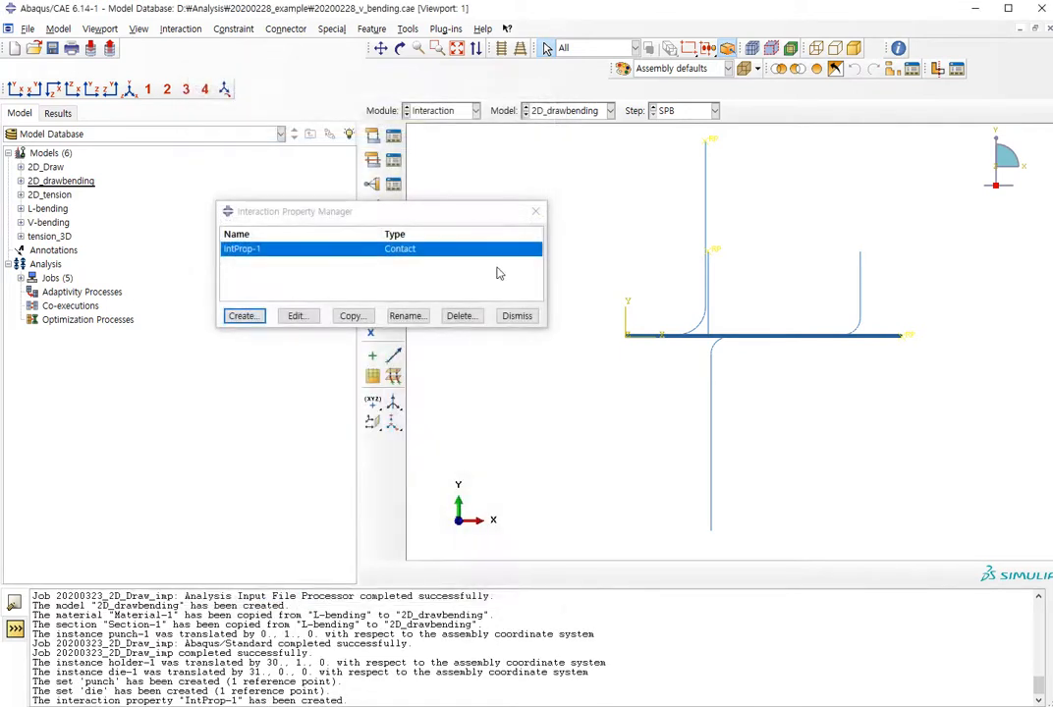
left_click(527, 320)
Start a surface-to-surface contact interaction named "punch to sheet" in the Initial step
left_click(394, 138)
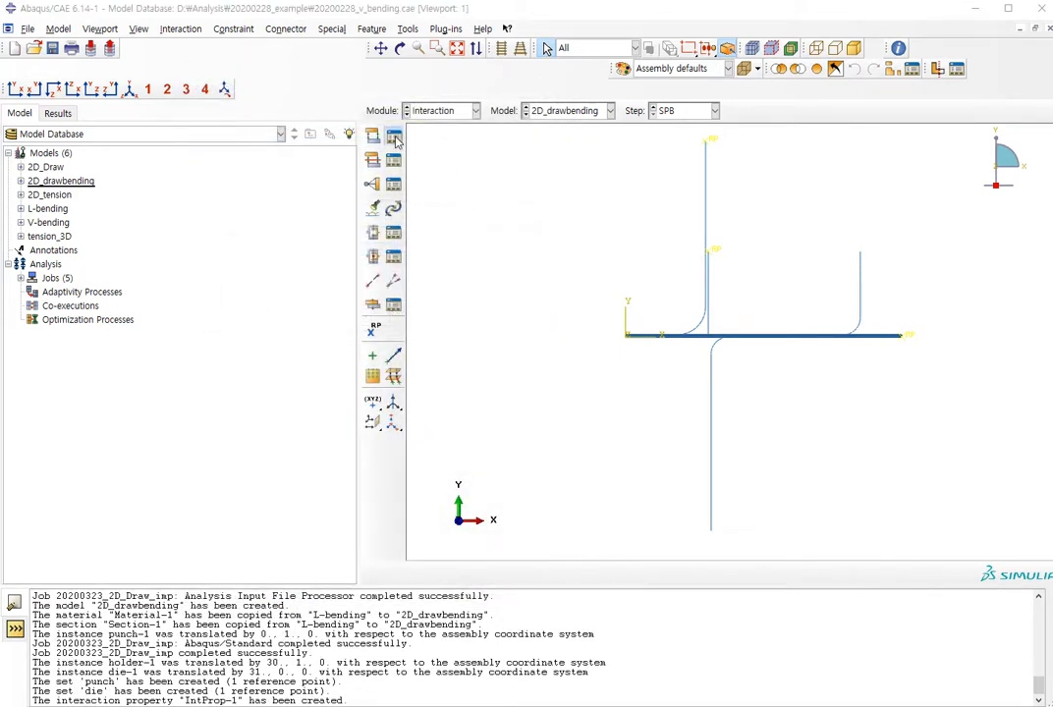
left_click(192, 526)
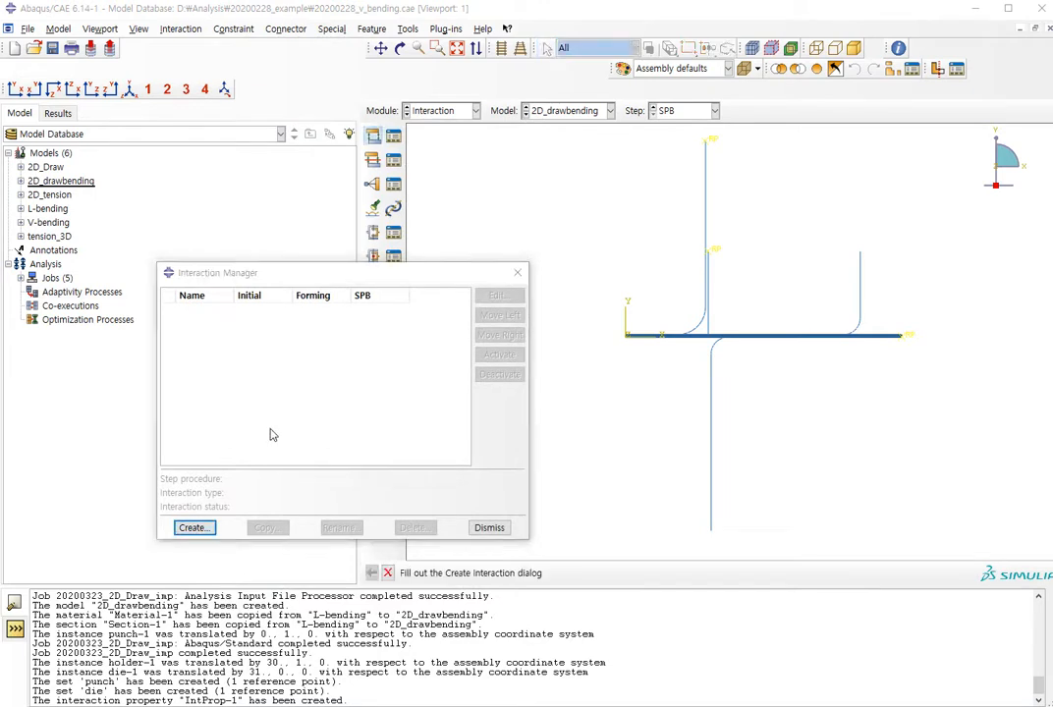
left_click_drag(89, 313, 157, 312)
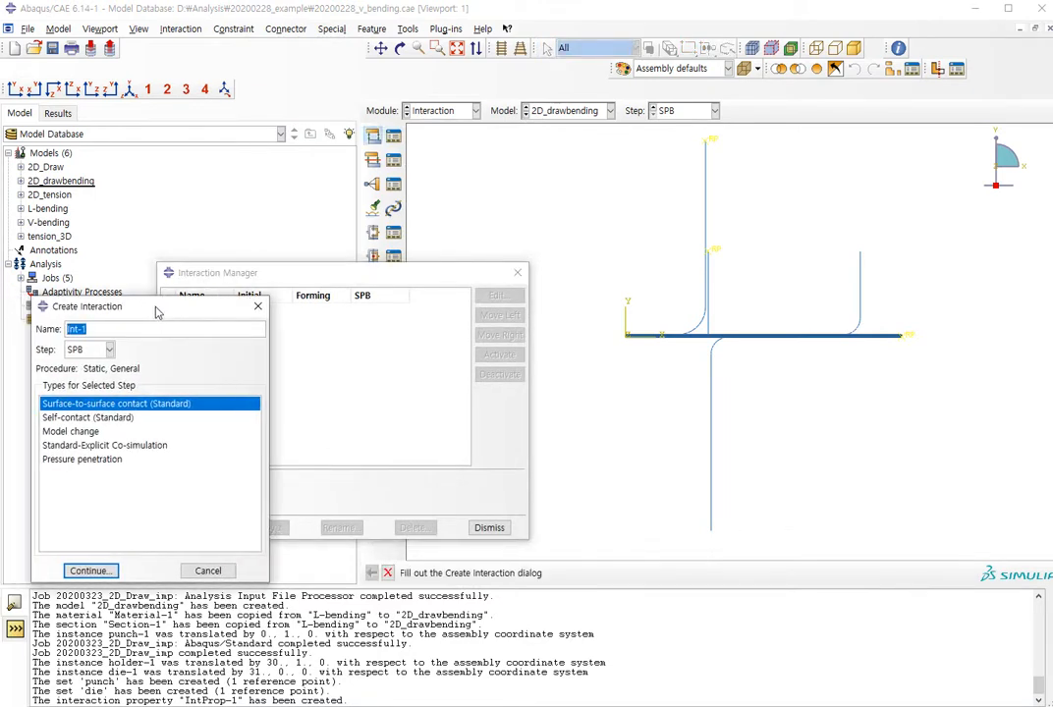
left_click(110, 349)
left_click(77, 363)
left_click_drag(91, 329, 20, 334)
type("punch to sheet")
left_click(98, 572)
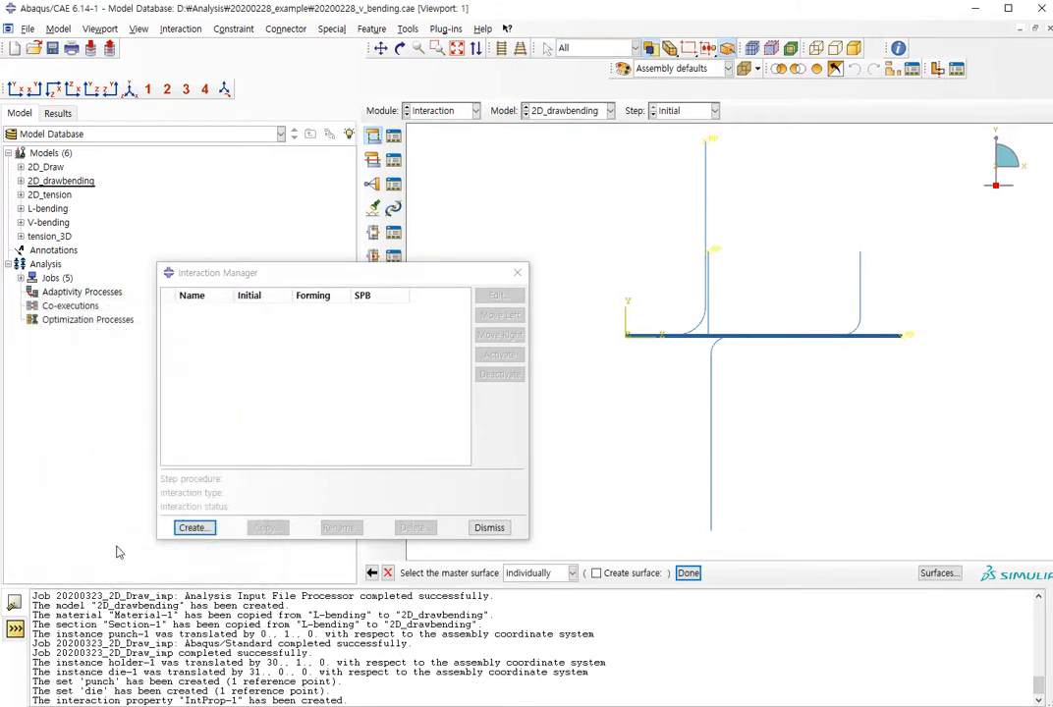
Assign the punch profile's Magenta side as master and the sheet's upper edge as slave surface, using IntProp-1
left_click(703, 320)
middle_click(661, 408)
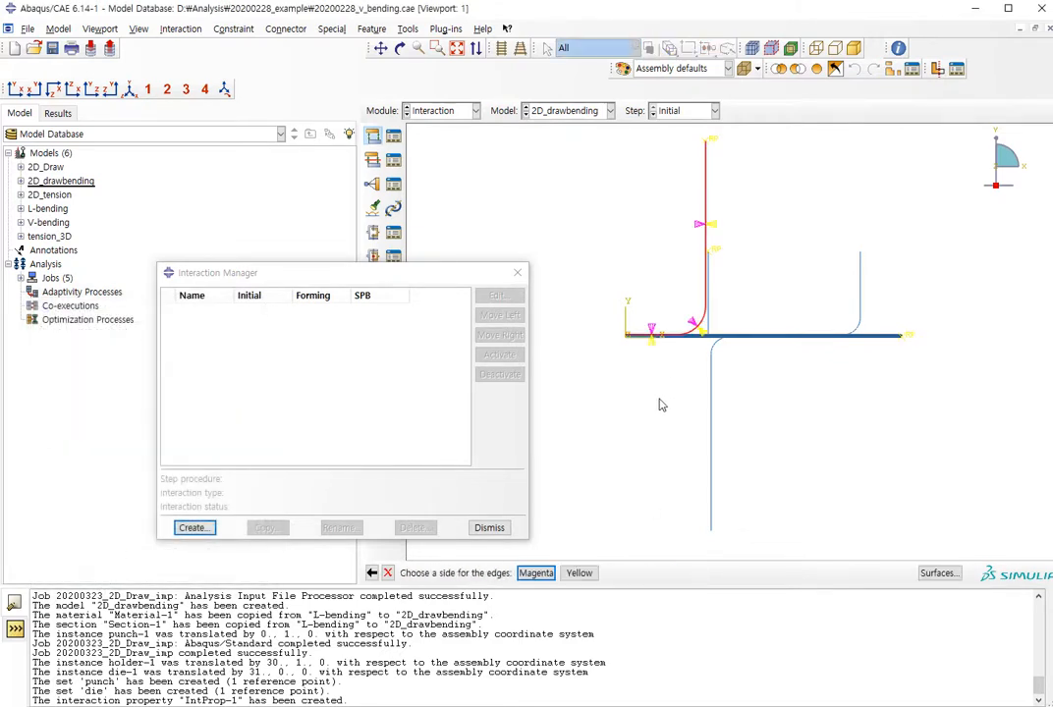
middle_click(676, 371)
middle_click(694, 349)
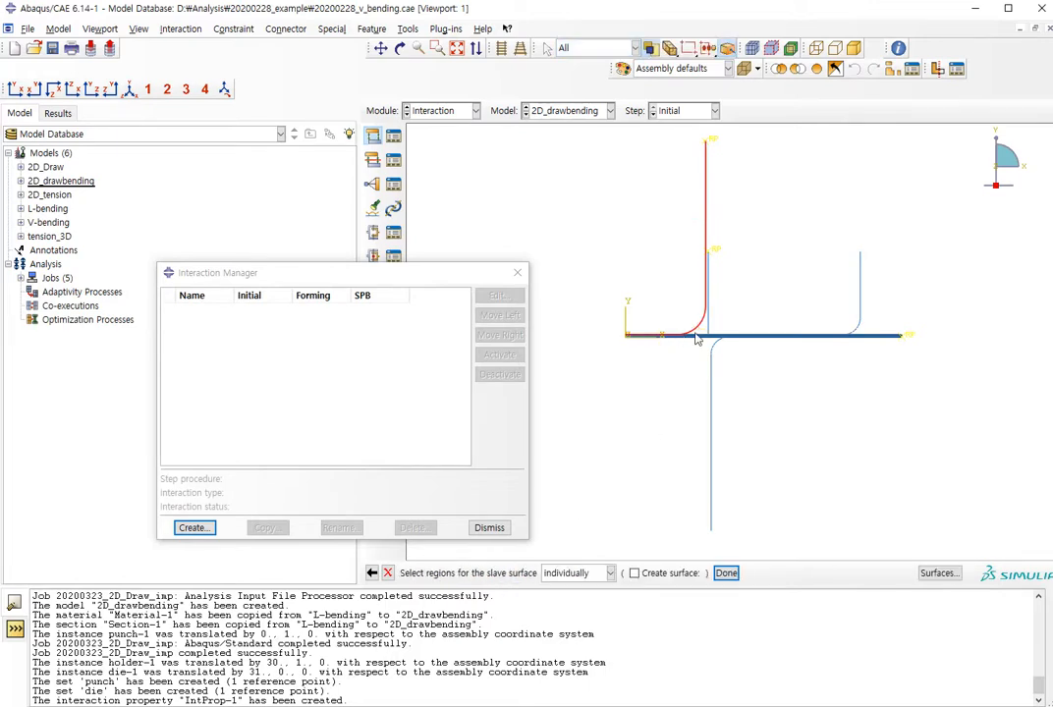
left_click(701, 337)
middle_click(668, 406)
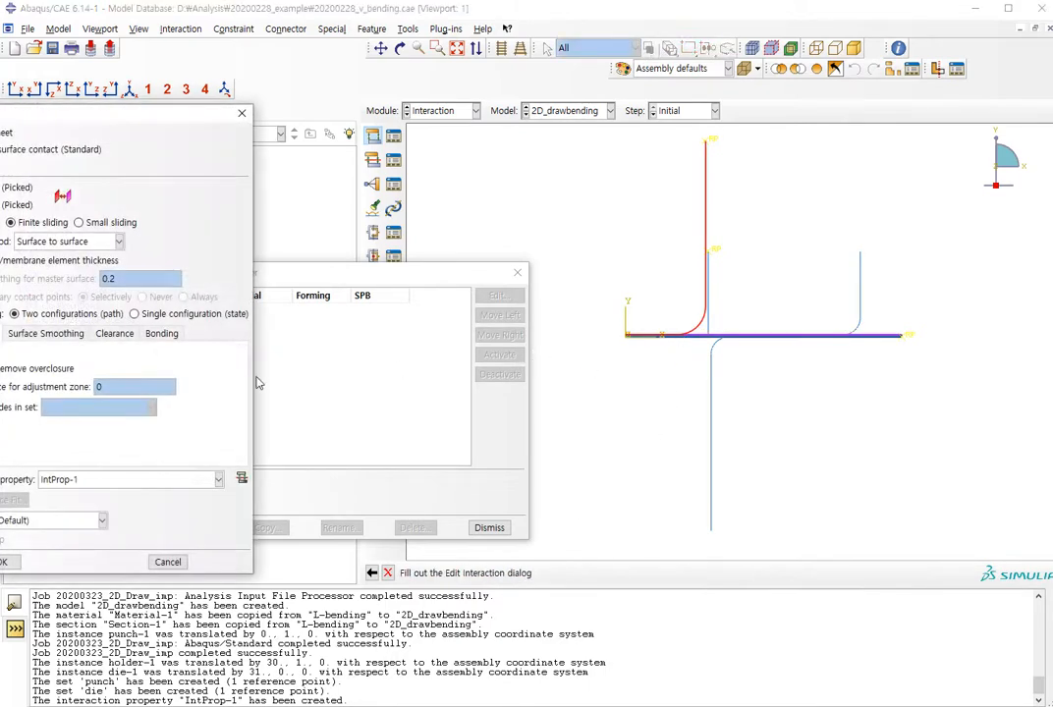
left_click_drag(78, 122, 233, 129)
left_click(155, 569)
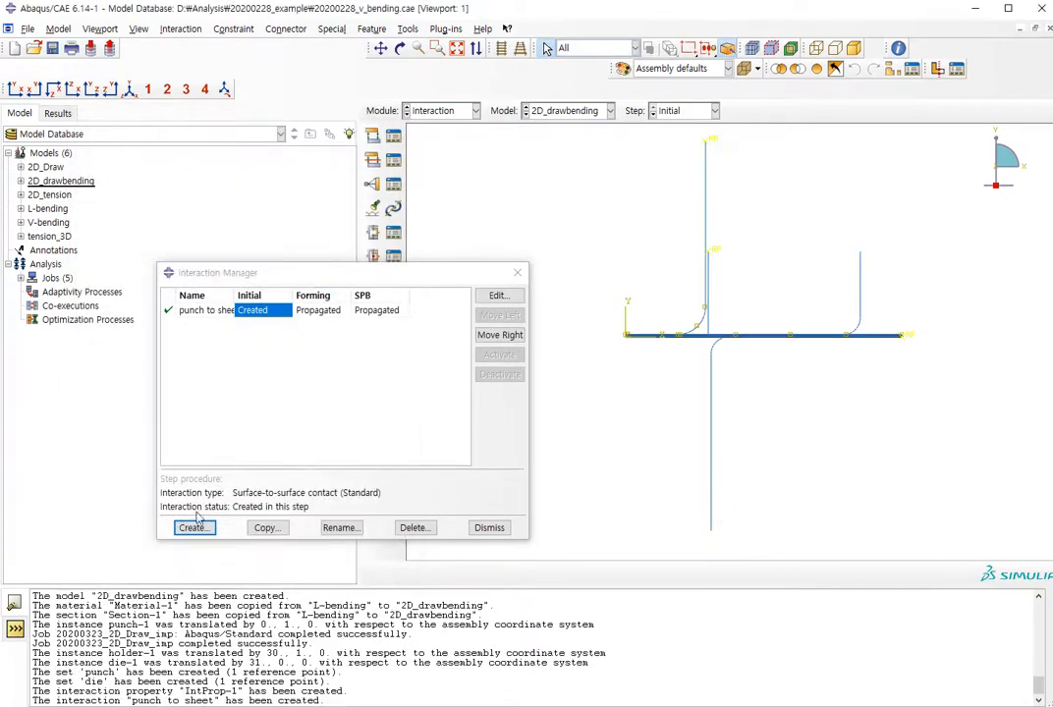
Start another surface-to-surface contact interaction named "holder to sheet" in the Initial step
left_click(193, 528)
left_click(91, 568)
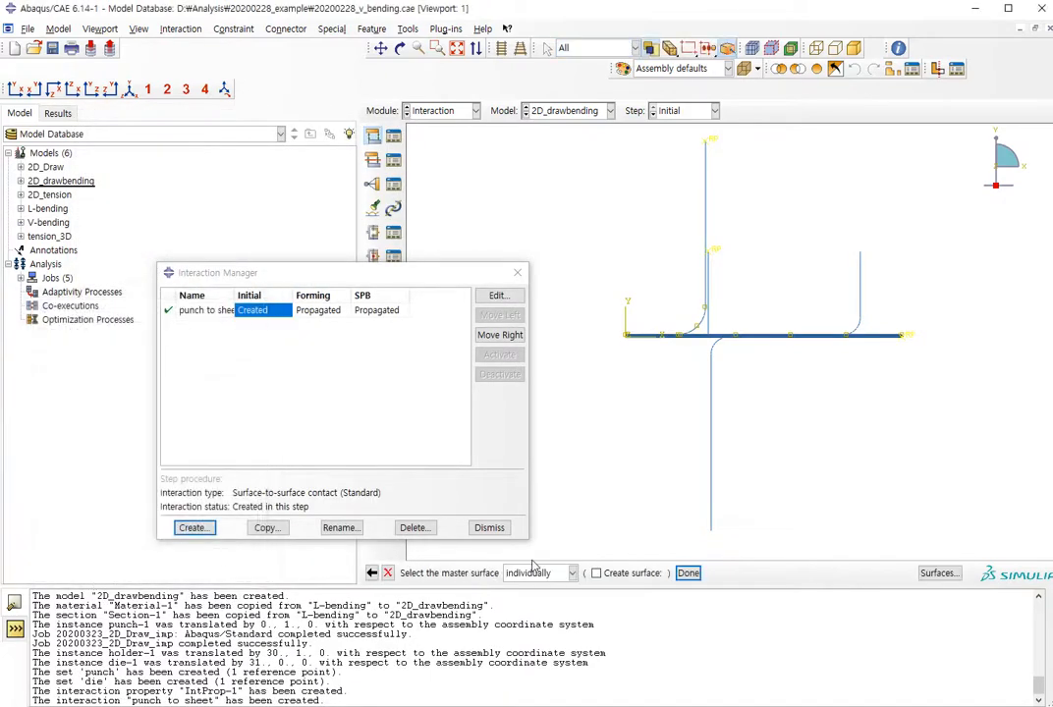
left_click(193, 527)
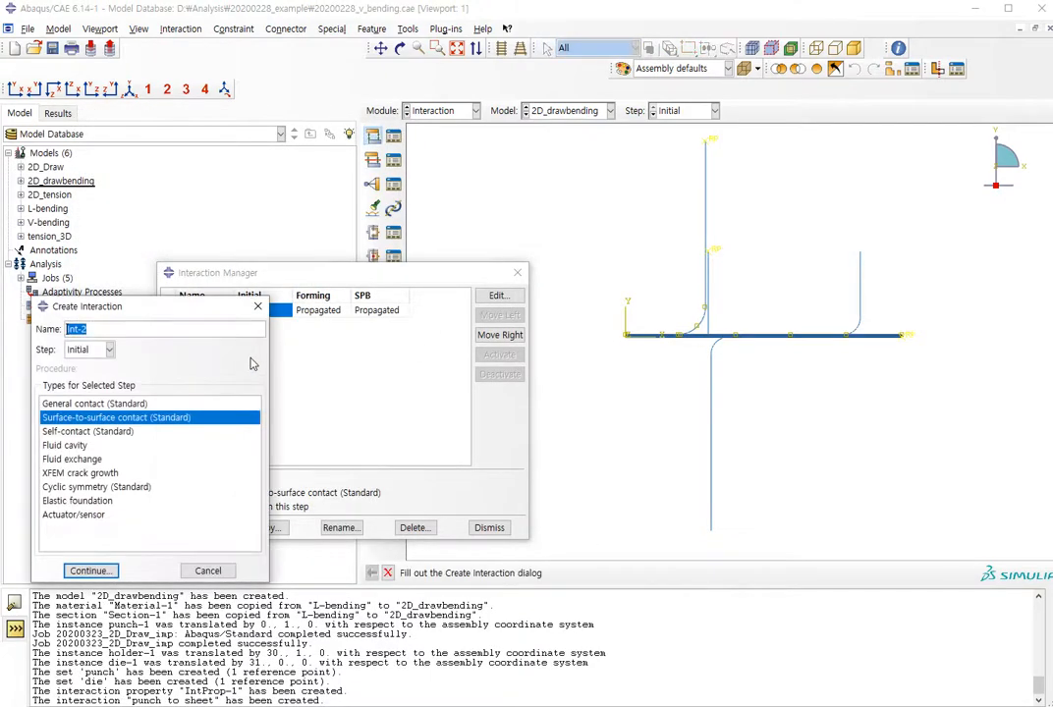
type("holder to sheet")
left_click(88, 570)
Assign the holder profile's Yellow side as master and the sheet's upper edge as slave surface, then save the contact
left_click(712, 334)
middle_click(677, 385)
left_click(583, 573)
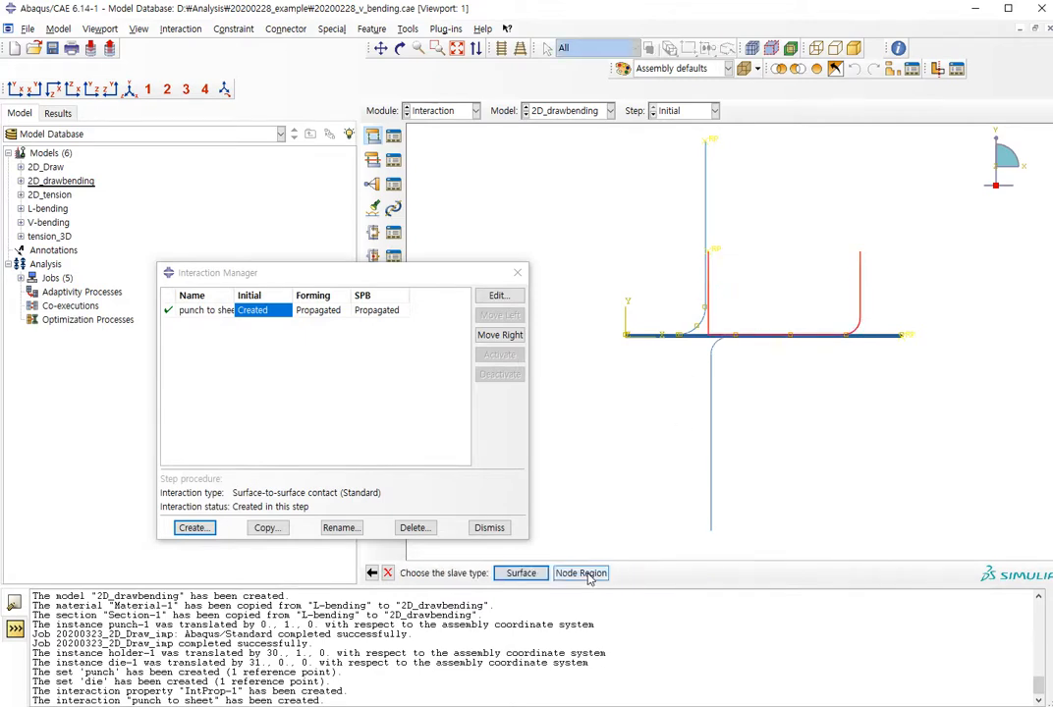
middle_click(653, 415)
left_click(704, 336)
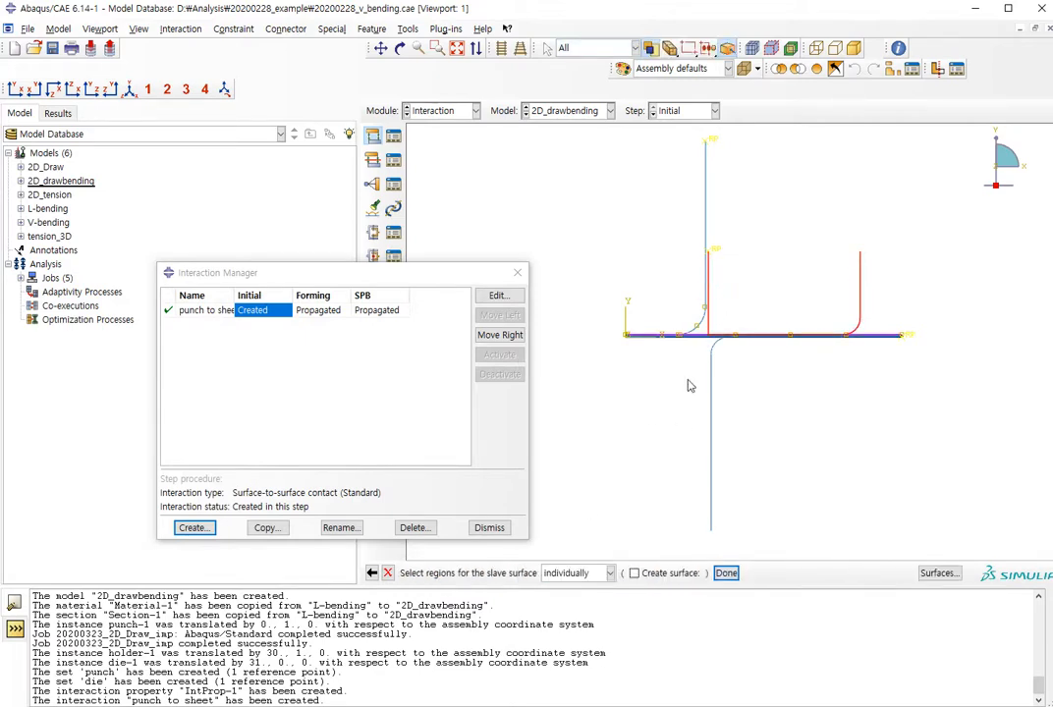
middle_click(660, 400)
left_click(158, 571)
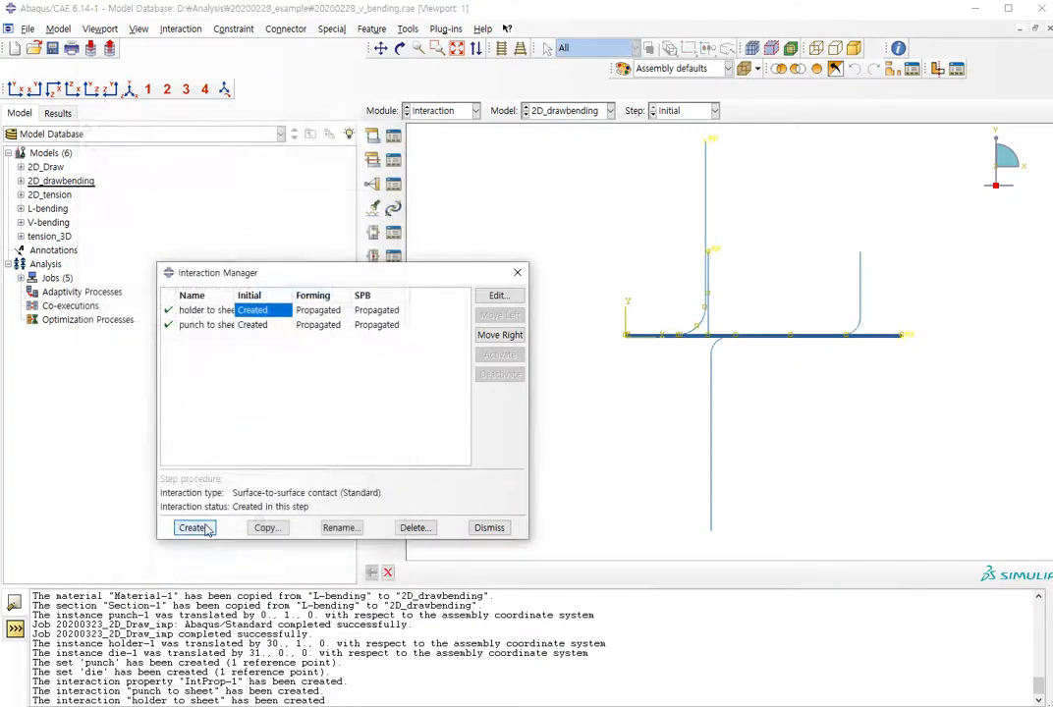
Start a surface-to-surface contact interaction named "die to sheet" in the Initial step
left_click(199, 528)
type("die")
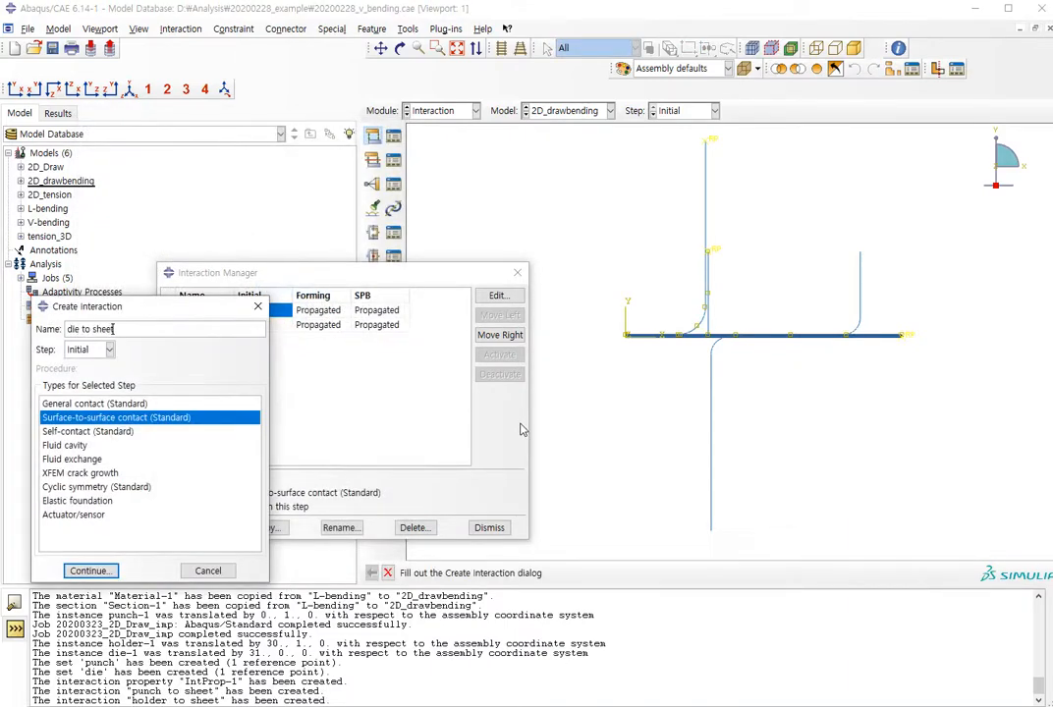
type(" to shee")
key("Return")
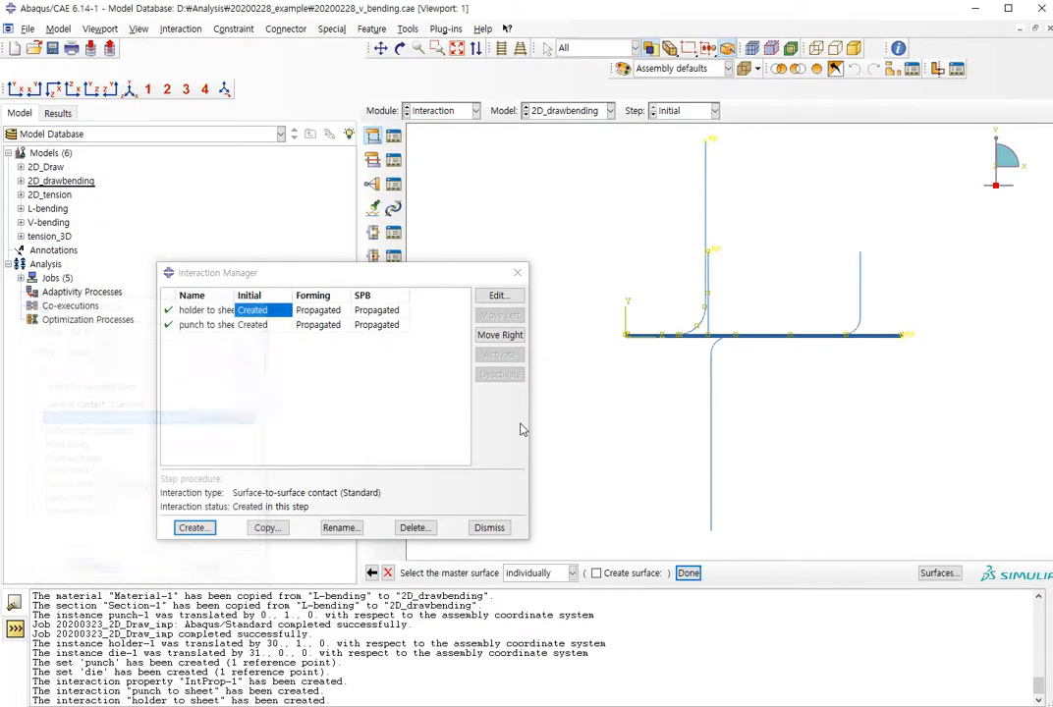
Assign the die profile's Magenta side as master and the sheet's lower edge as slave surface, using IntProp-1
left_click(703, 429)
middle_click(700, 427)
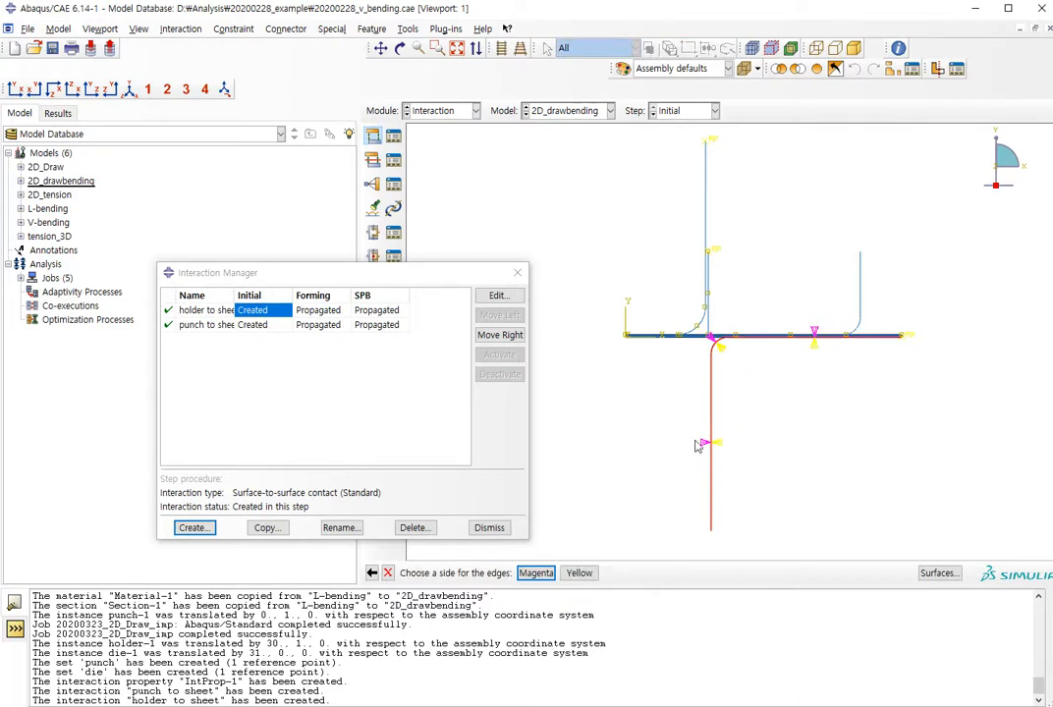
left_click(536, 573)
left_click(520, 572)
left_click(702, 340)
middle_click(677, 369)
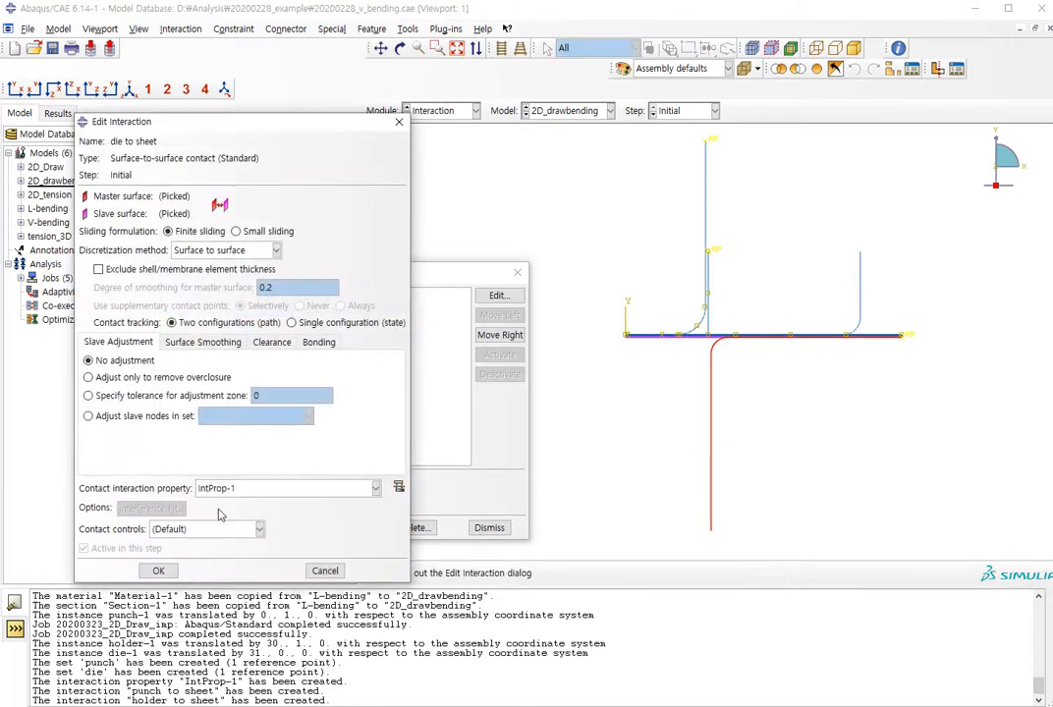
left_click(158, 571)
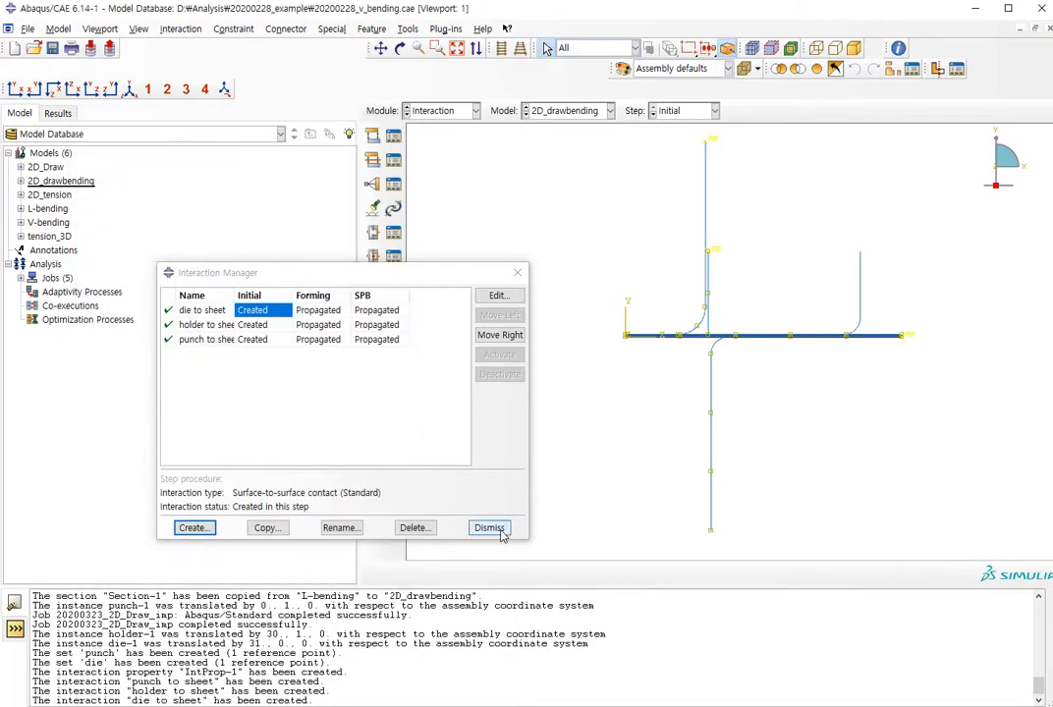
Deactivate the punch, holder and die contact interactions with the sheet in the SPB step
left_click(384, 340)
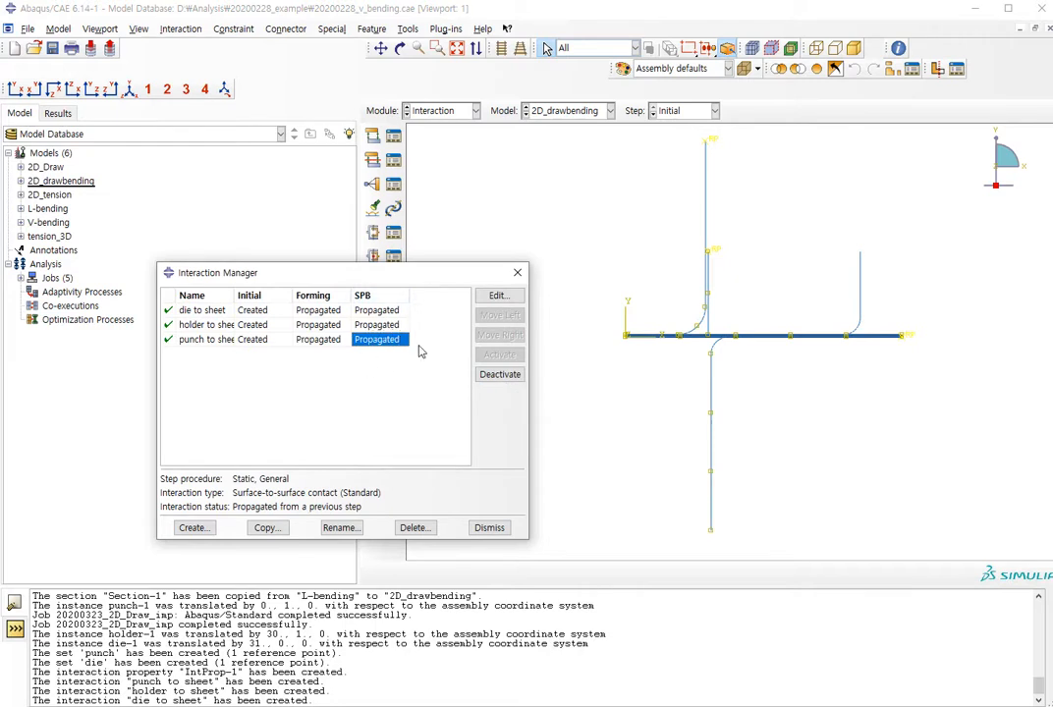
left_click(500, 374)
left_click(383, 325)
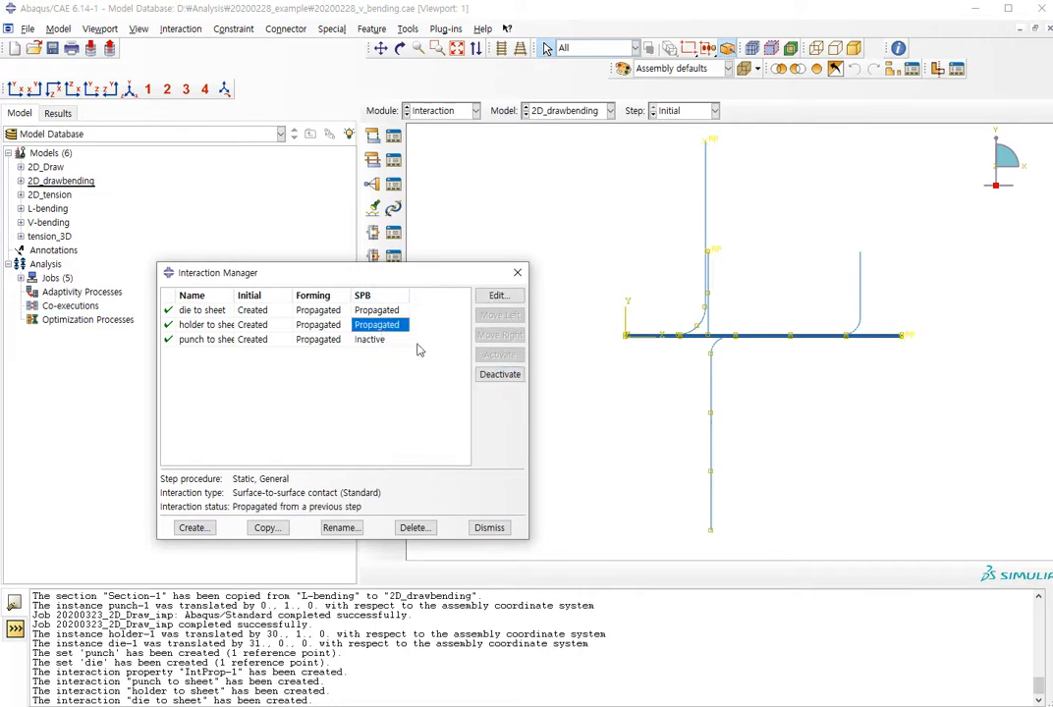
left_click(500, 374)
left_click(393, 310)
left_click(500, 374)
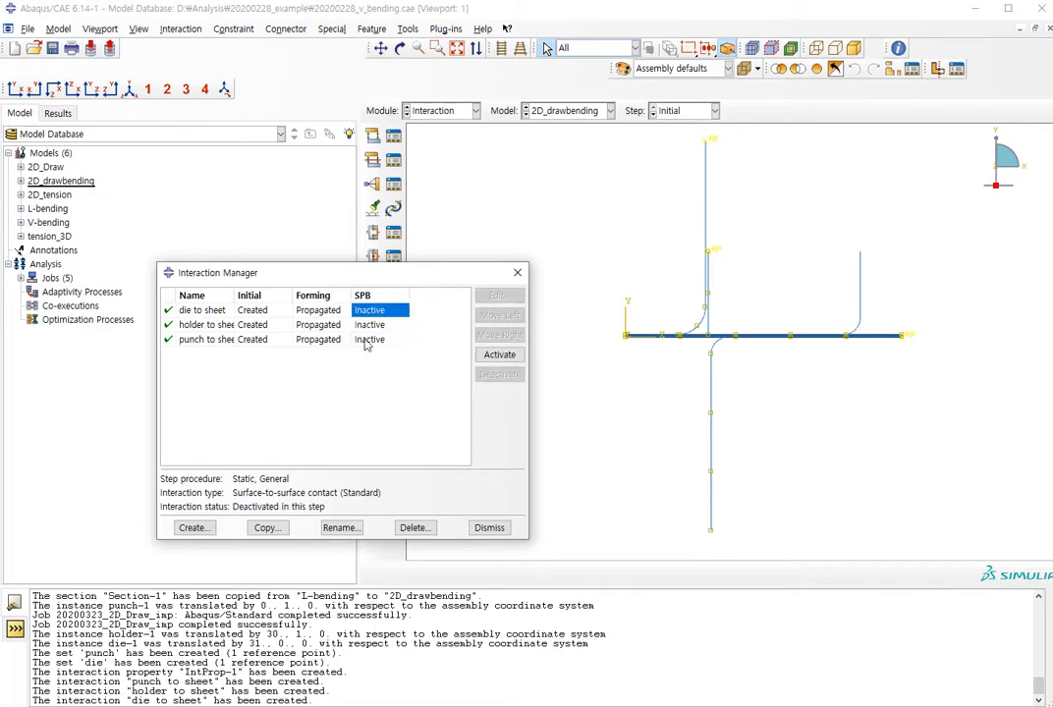
left_click(497, 356)
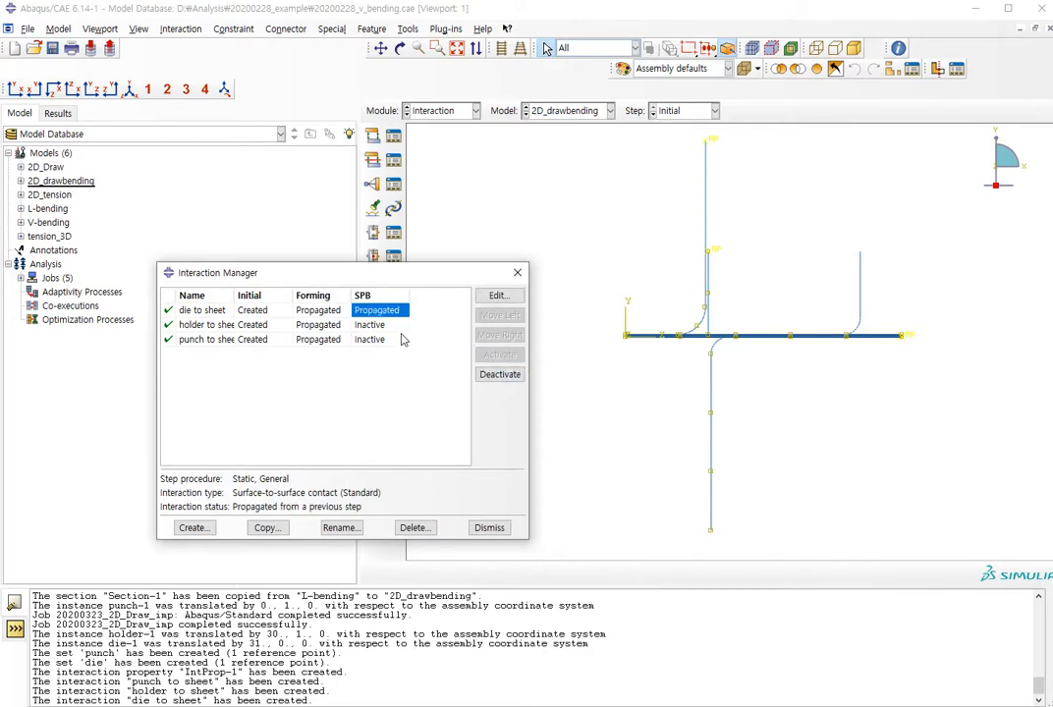
left_click(500, 374)
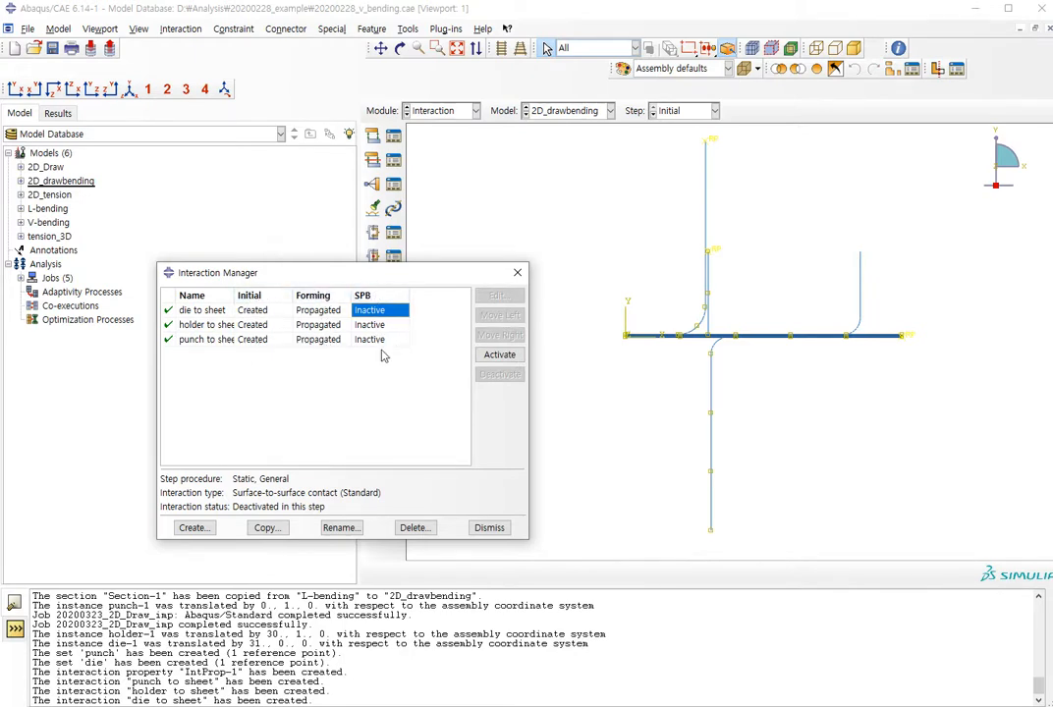
key("Escape")
Switch to the Load module and start a Symmetry/Antisymmetry/Encastre boundary condition named symm in the Initial step
left_click(476, 110)
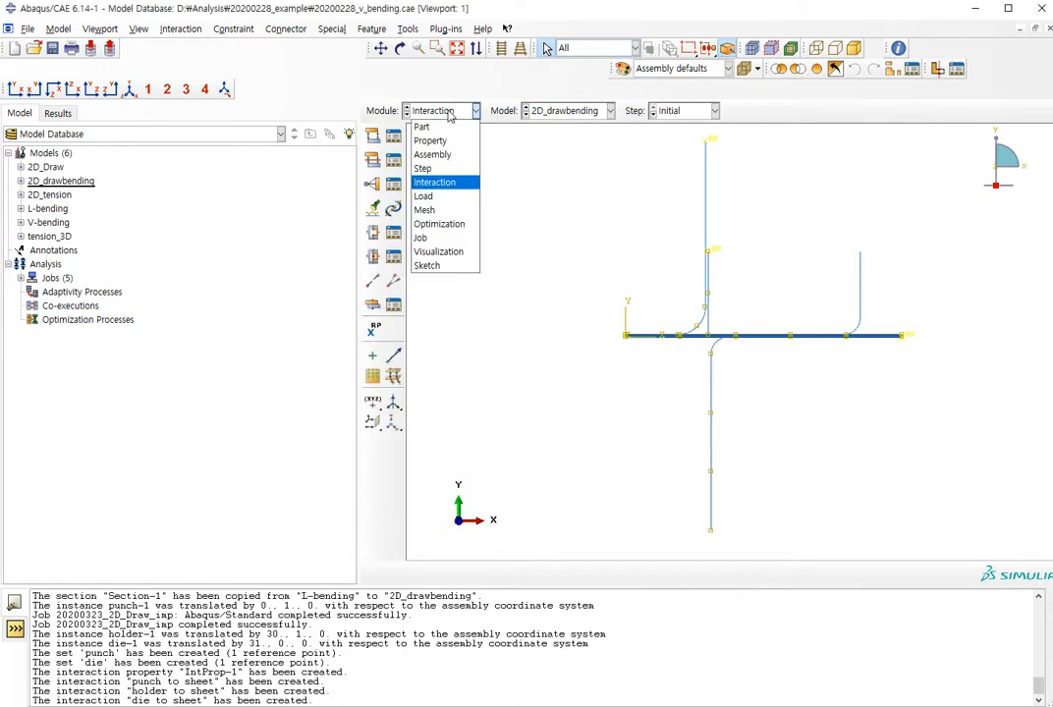
left_click(440, 199)
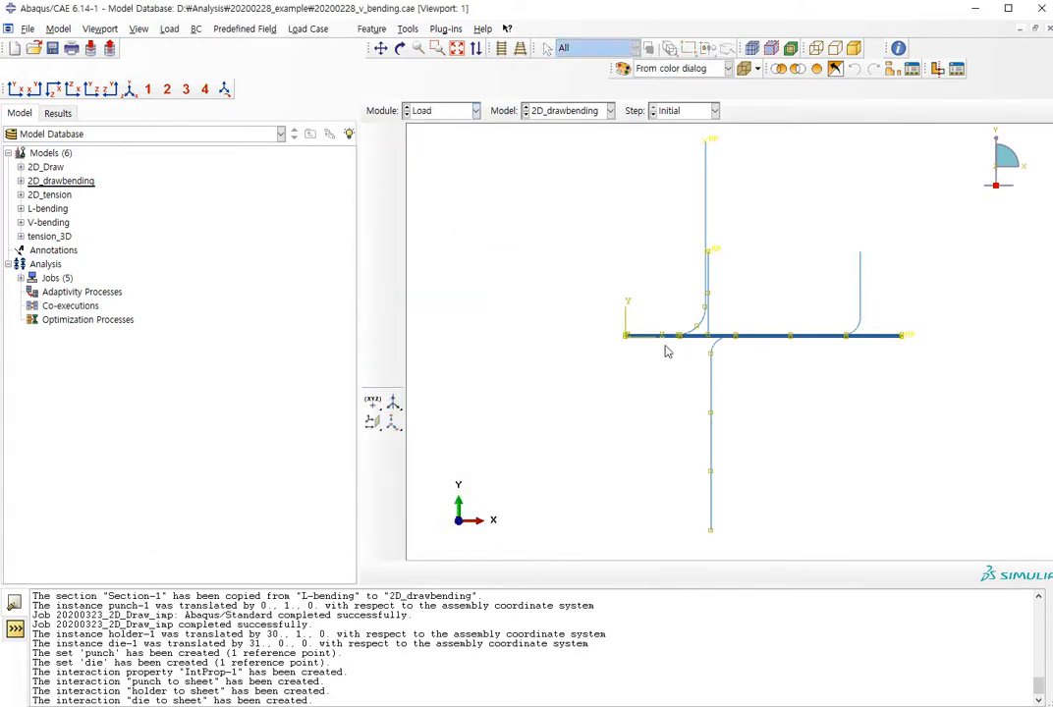
left_click(393, 160)
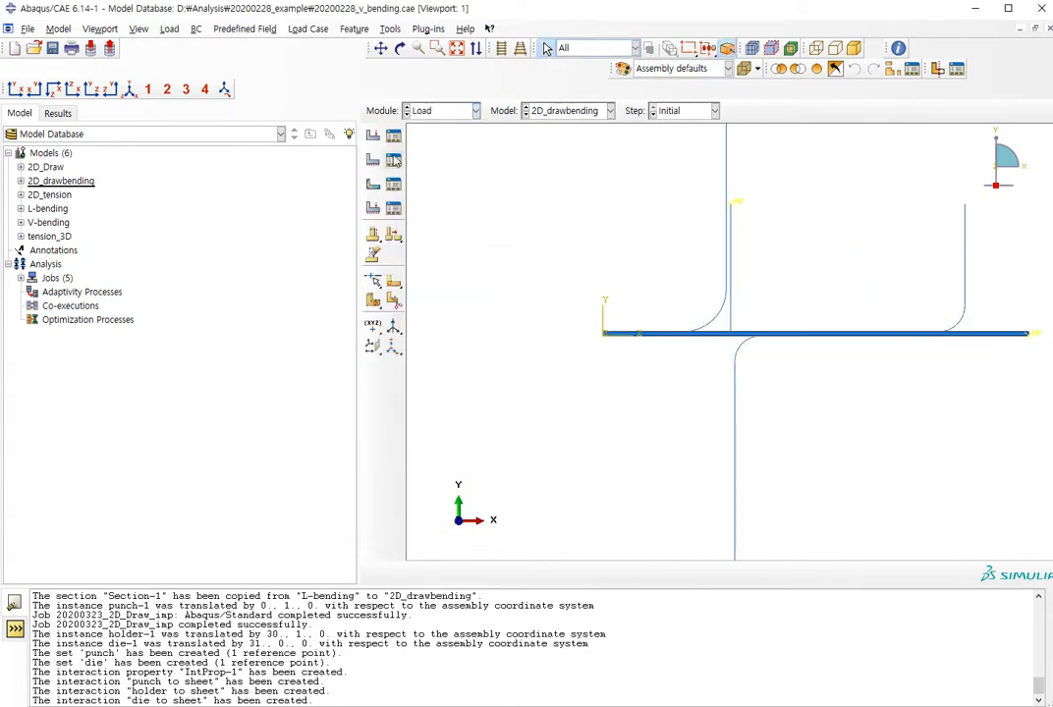
left_click(88, 685)
type("synn")
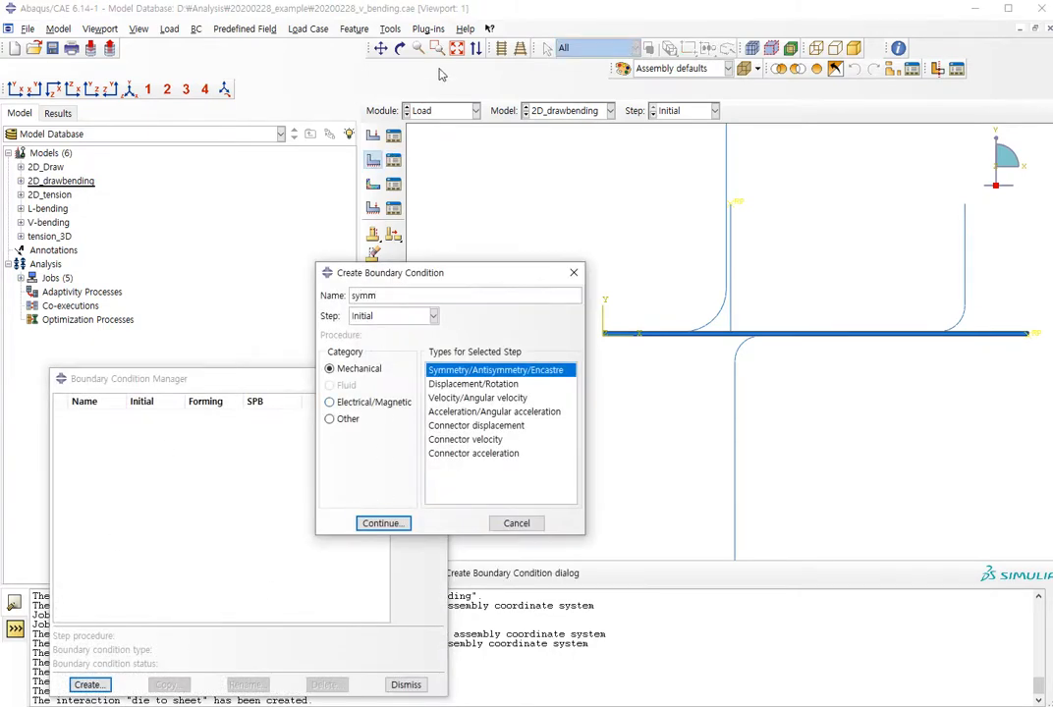
left_click(383, 523)
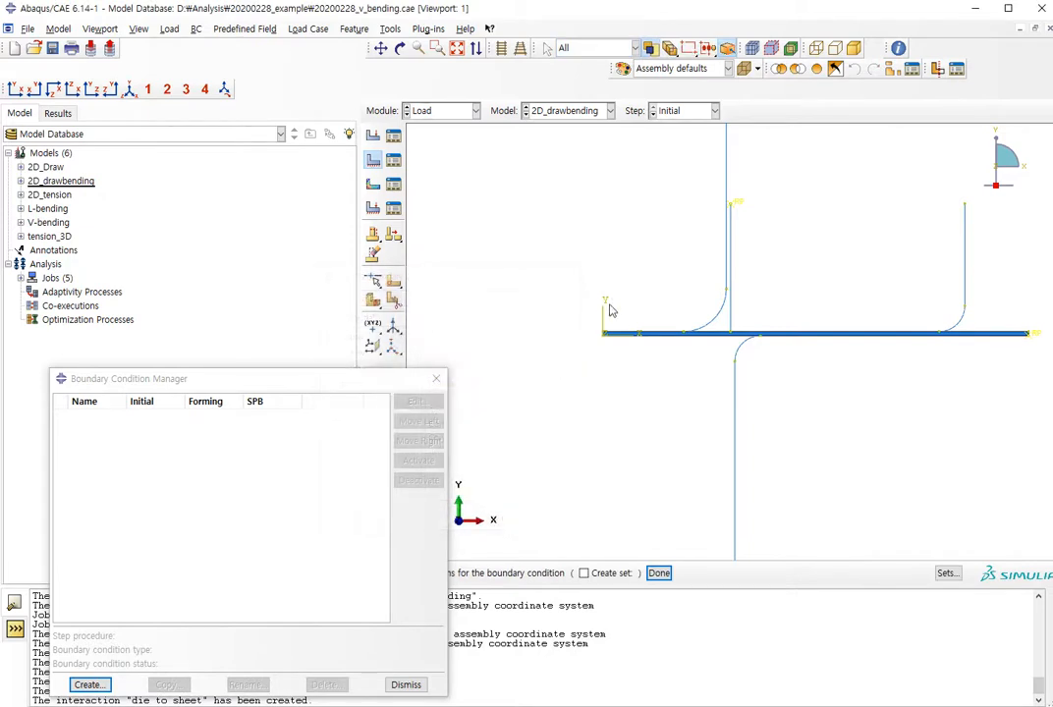
Apply the XSYMM condition to the short vertical edge at the sheet's left end
scroll(607, 325, "up", 5)
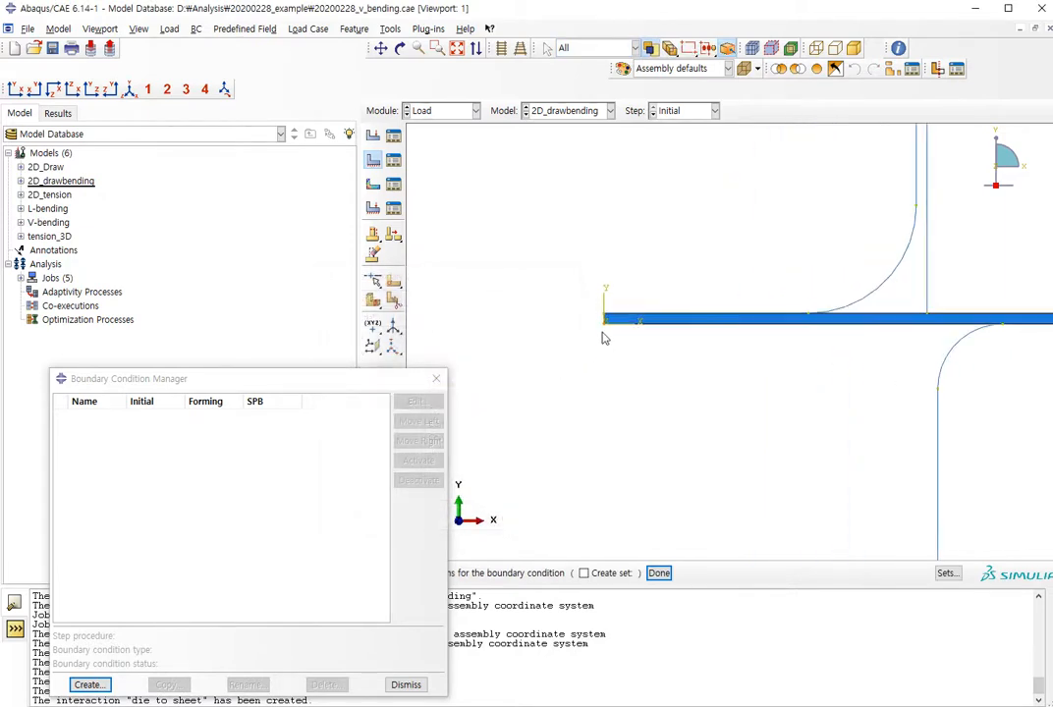
left_click(658, 573)
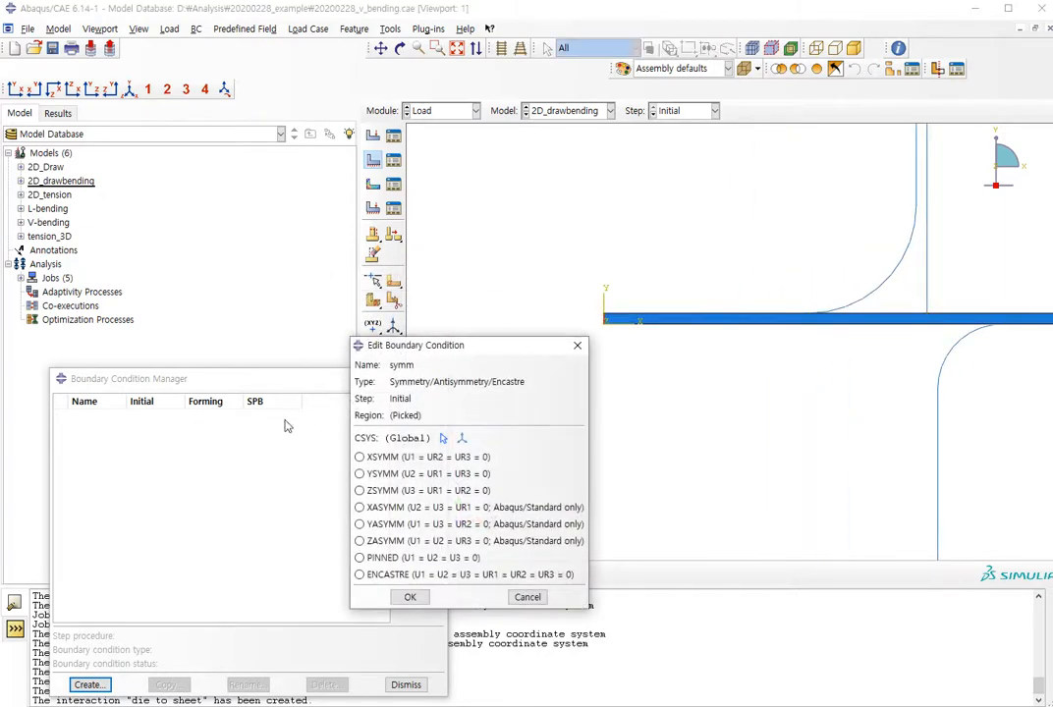
left_click(360, 457)
left_click(410, 598)
Create an ENCASTRE boundary condition named die in the Initial step on the die's reference point
scroll(556, 341, "down", 4)
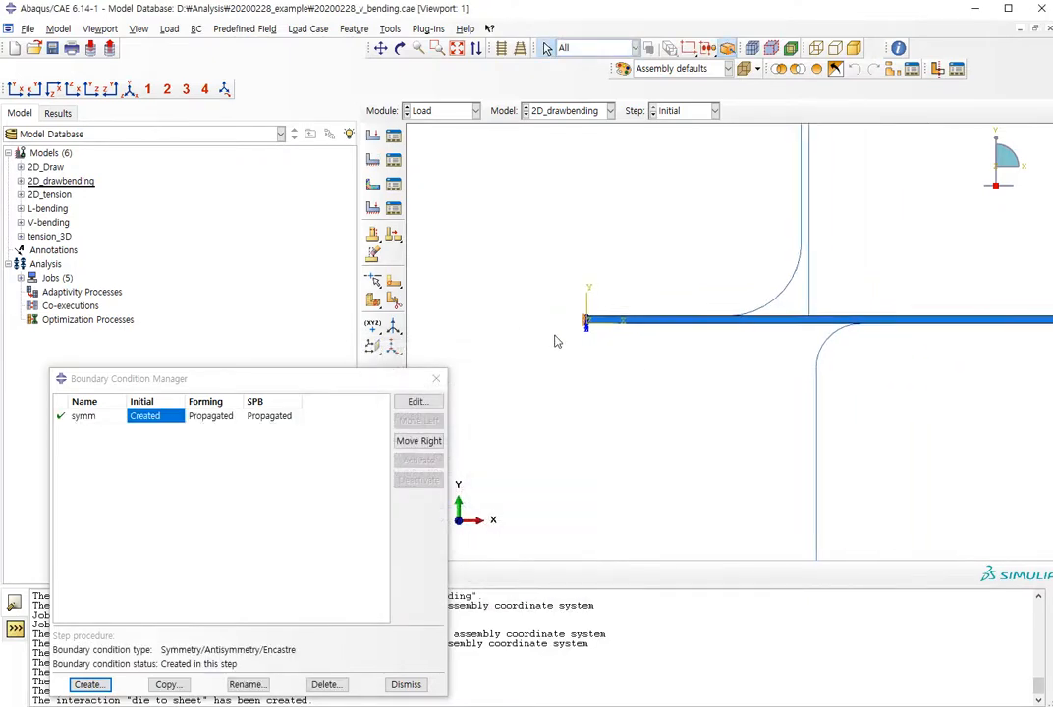
left_click(88, 685)
type("die")
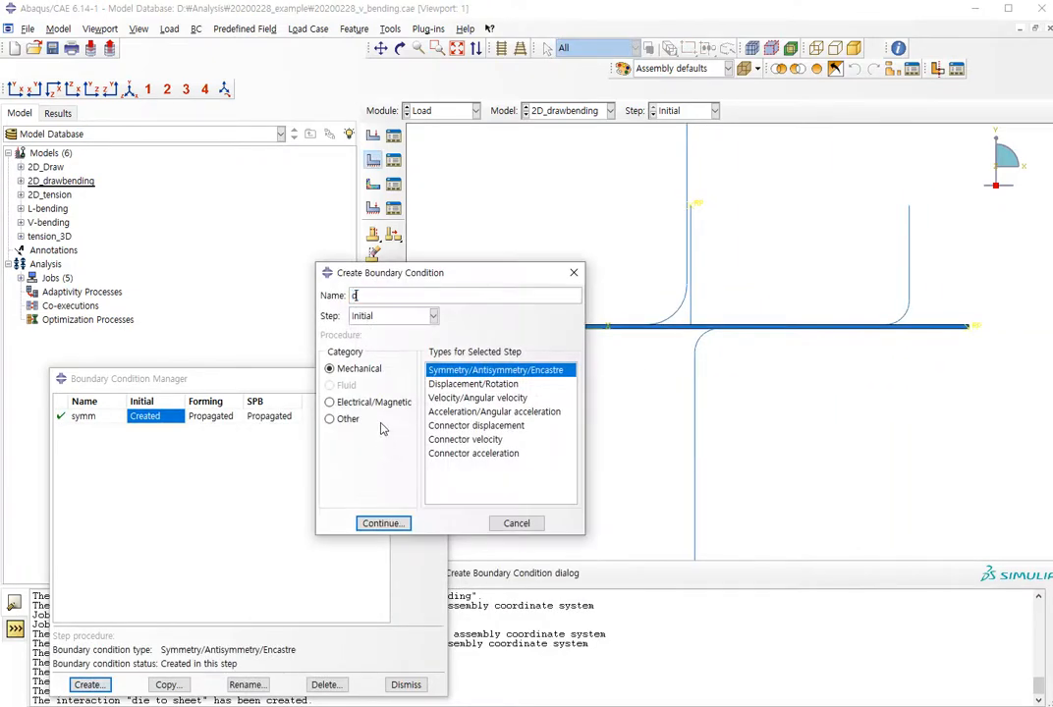
key("Return")
left_click(974, 328)
middle_click(943, 379)
left_click(411, 576)
left_click(410, 596)
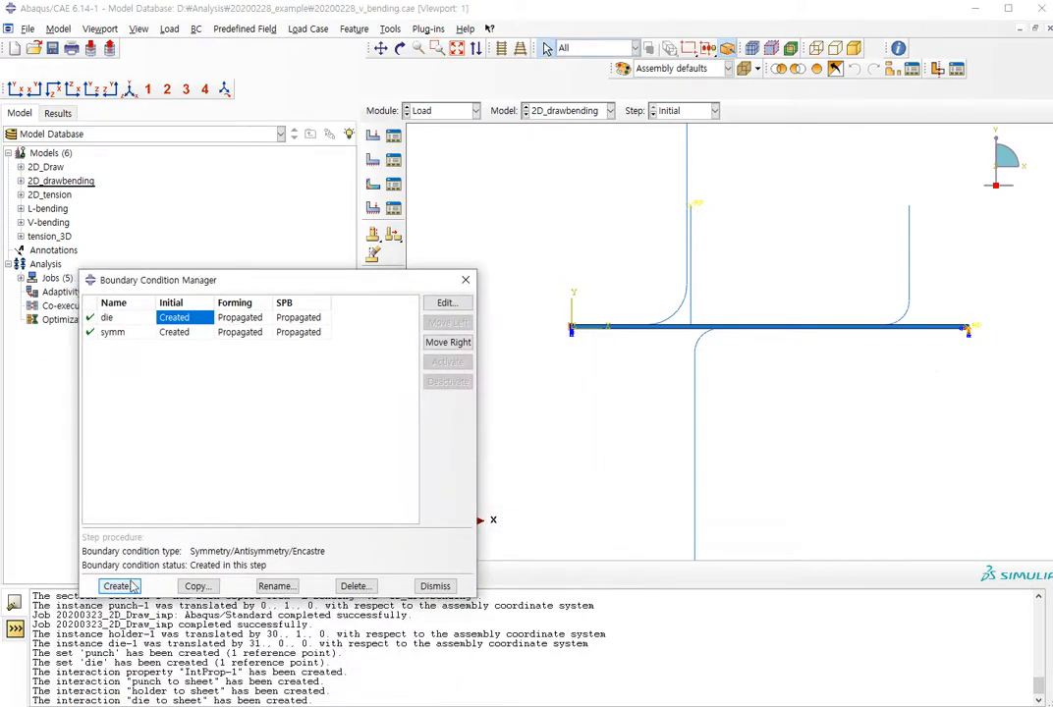
left_click(118, 586)
left_click(370, 522)
key("Escape")
Create a Displacement/Rotation boundary condition in the Initial step on the punch's reference point, constraining U1, U2 and UR3
left_click(122, 586)
left_click(472, 384)
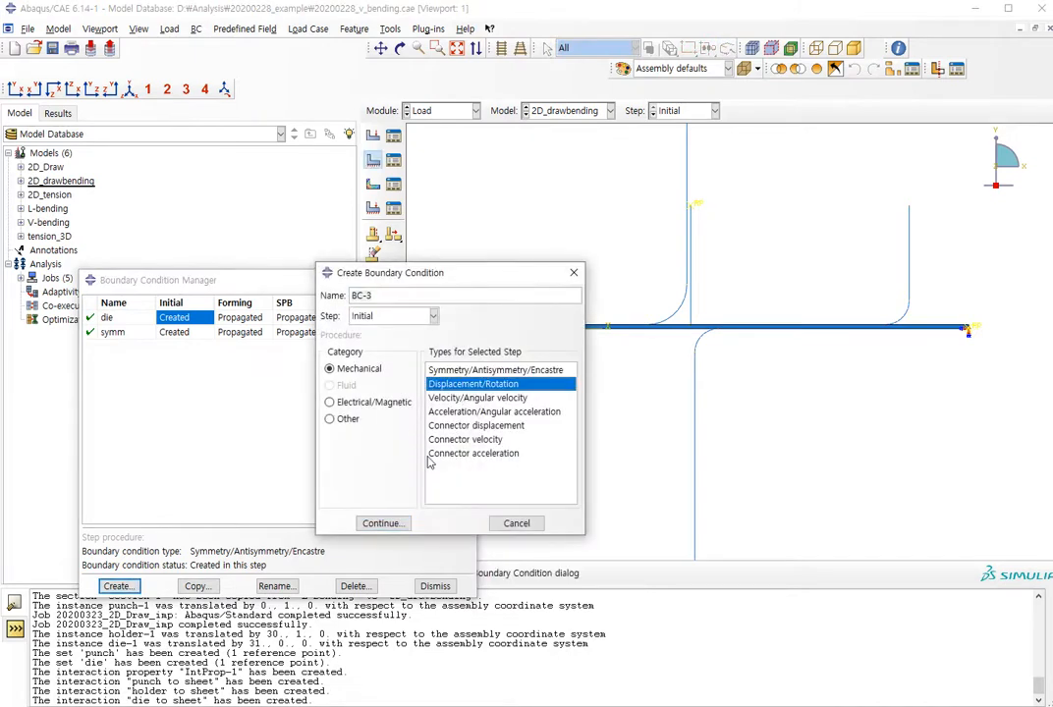
left_click(383, 523)
scroll(702, 426, "down", 2)
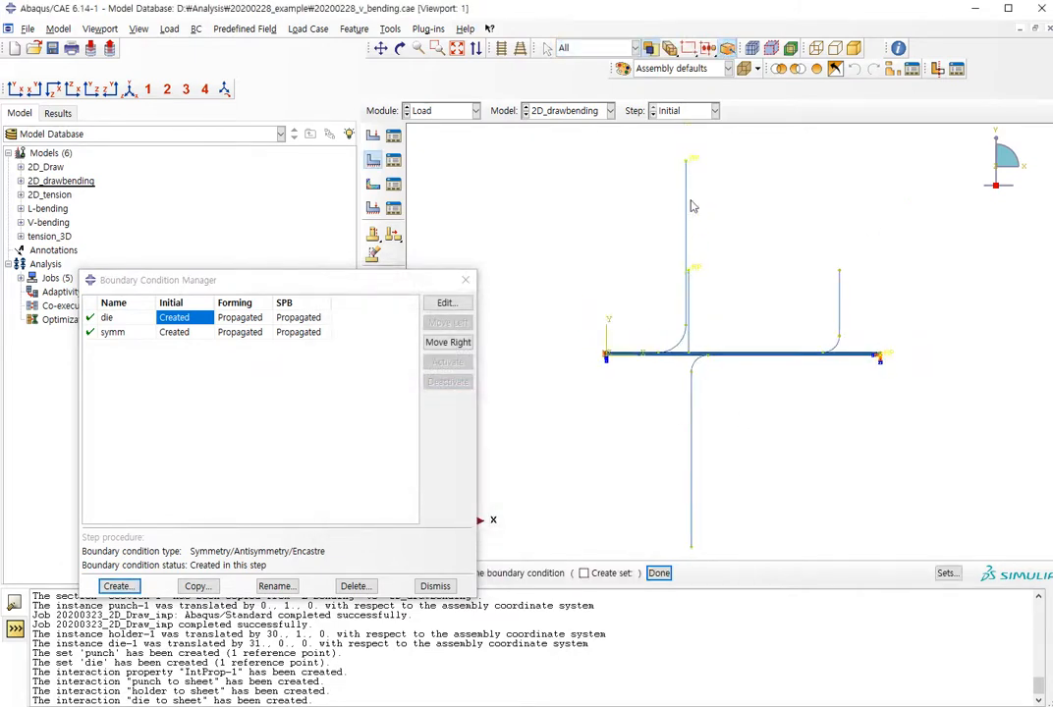
left_click(689, 159)
left_click(658, 573)
left_click(333, 458)
left_click(333, 474)
left_click(344, 492)
left_click(373, 598)
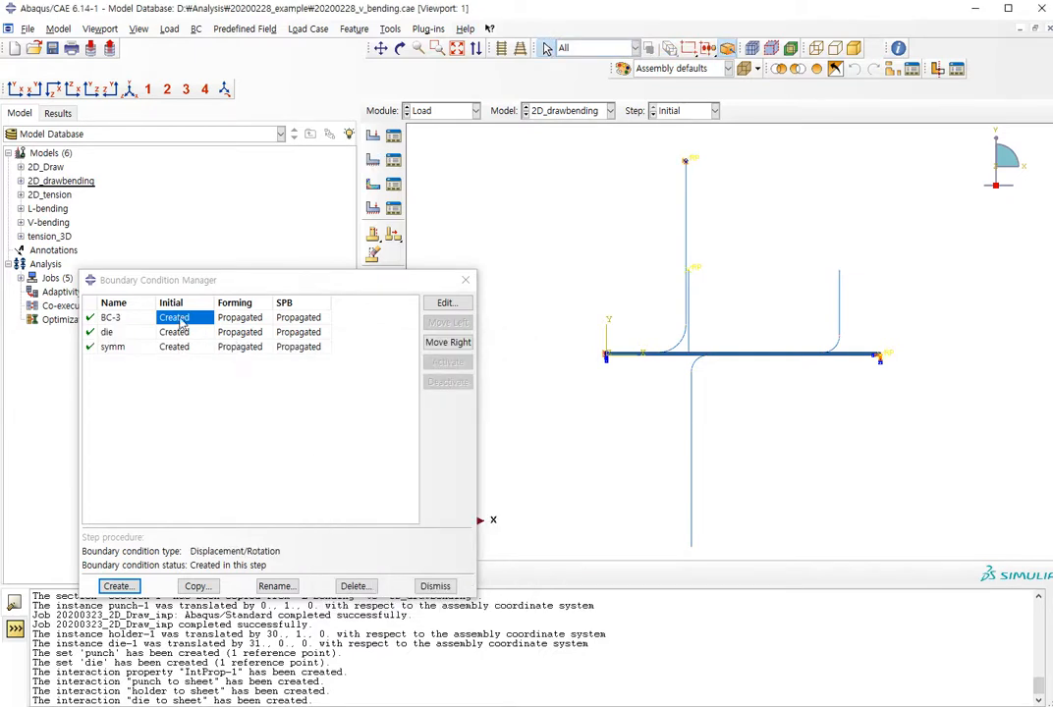
double_click(177, 319)
left_click(374, 604)
Set the punch boundary condition's U2 displacement to -60 in the Forming step
left_click(240, 317)
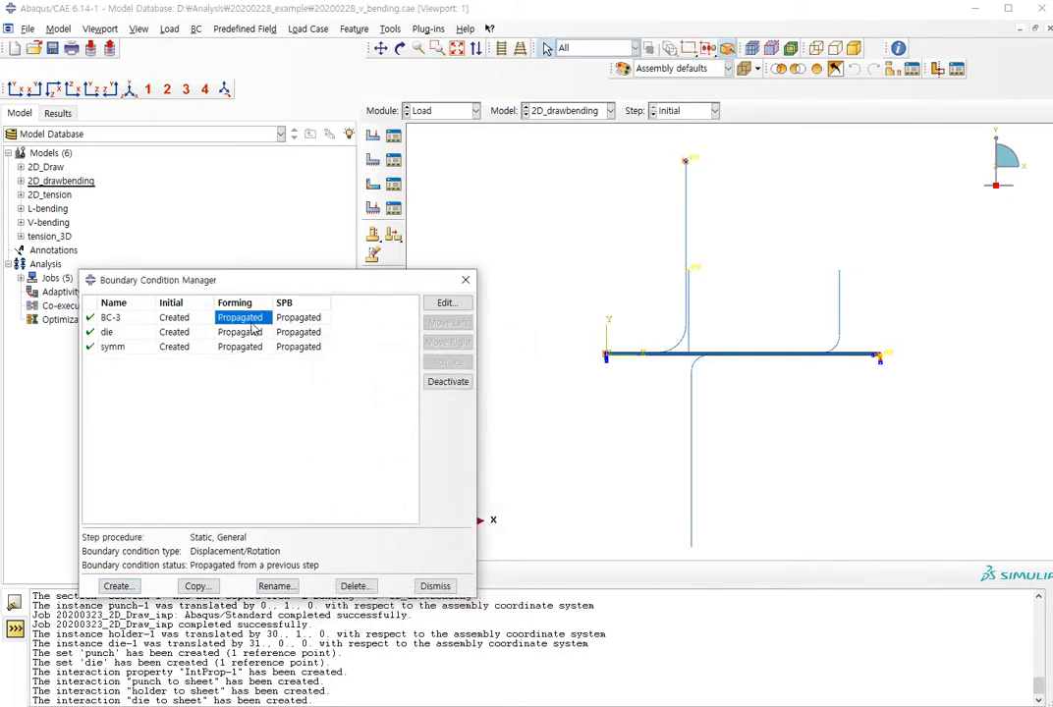
double_click(239, 317)
double_click(412, 500)
type("-40")
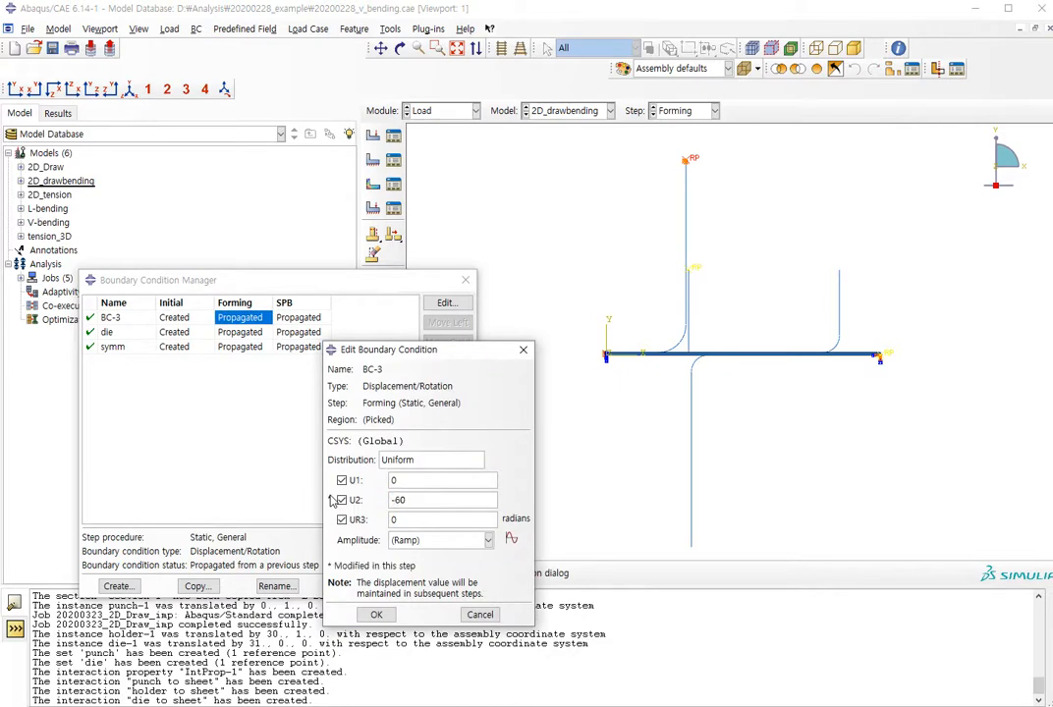
key("Return")
Set the punch boundary condition's U2 displacement to 0 in the SPB step
left_click(295, 318)
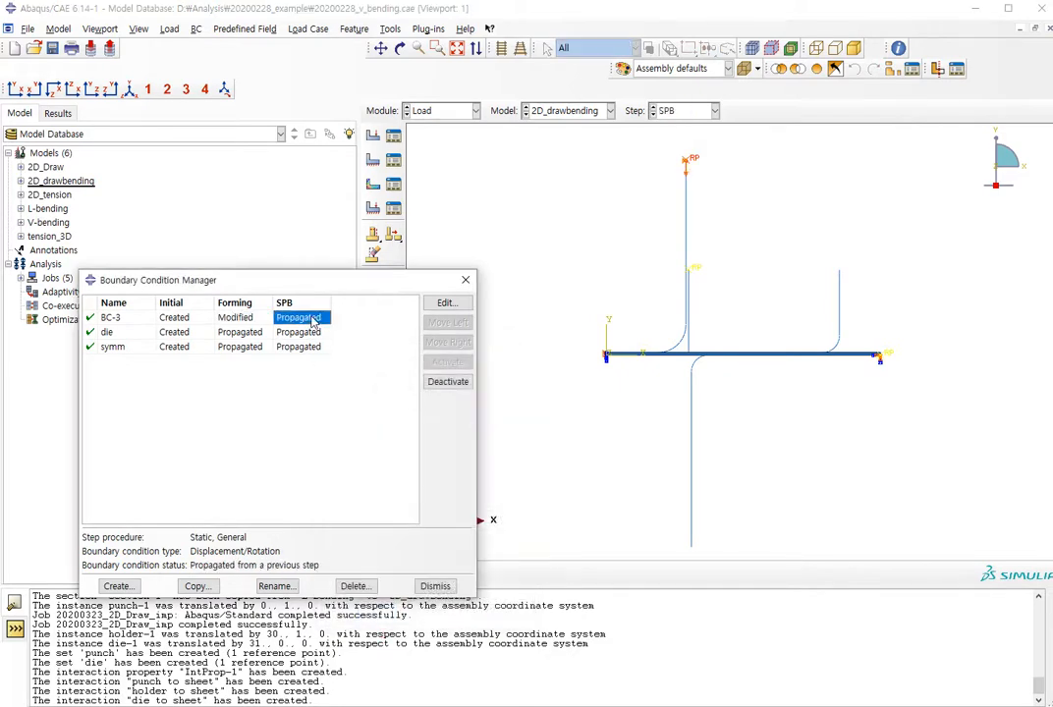
double_click(295, 317)
double_click(408, 521)
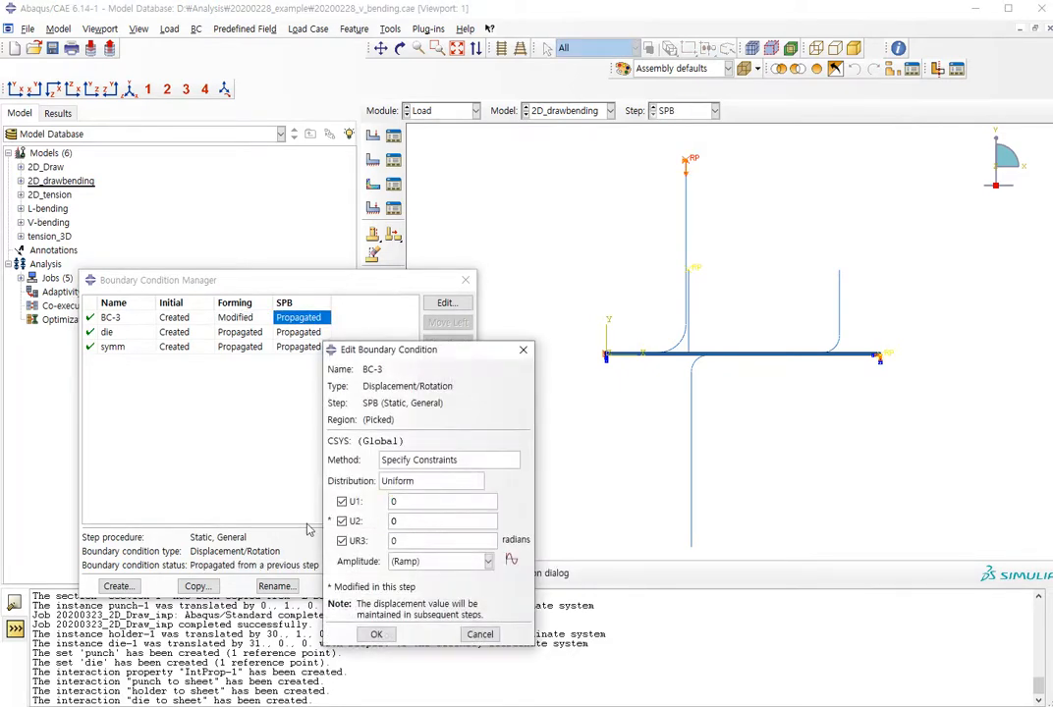
key("Return")
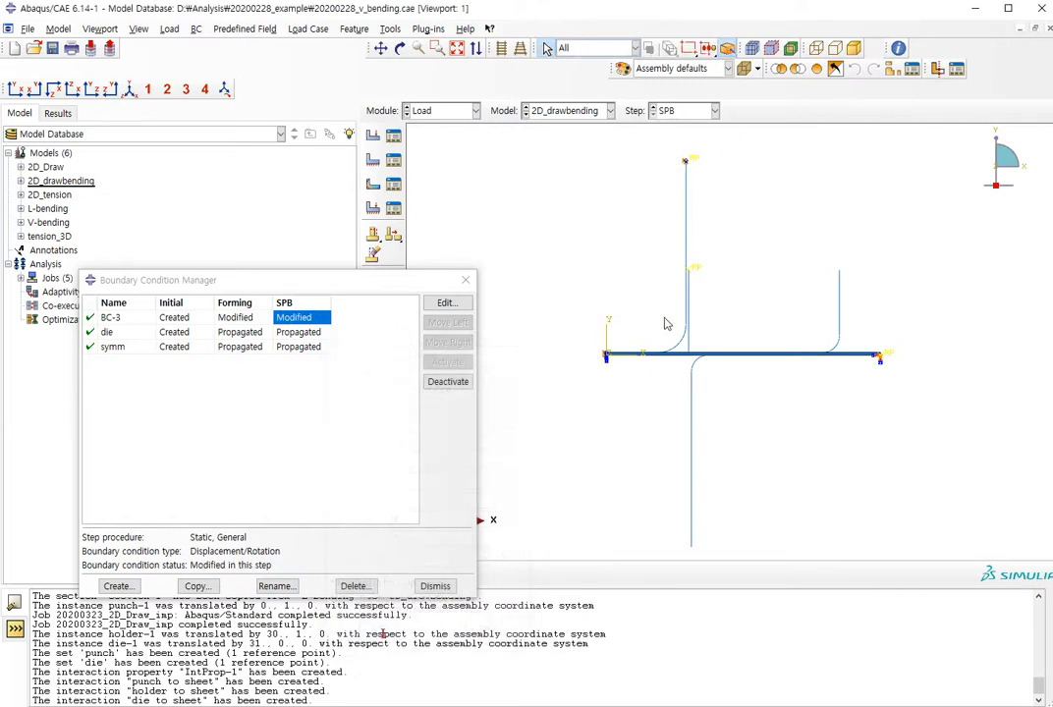
After consulting the draw-bending slide in PowerPoint, create an Initial-step Displacement/Rotation boundary condition on the holder's reference point, constraining U1 and UR3
scroll(691, 305, "down", 5)
key("alt+Tab")
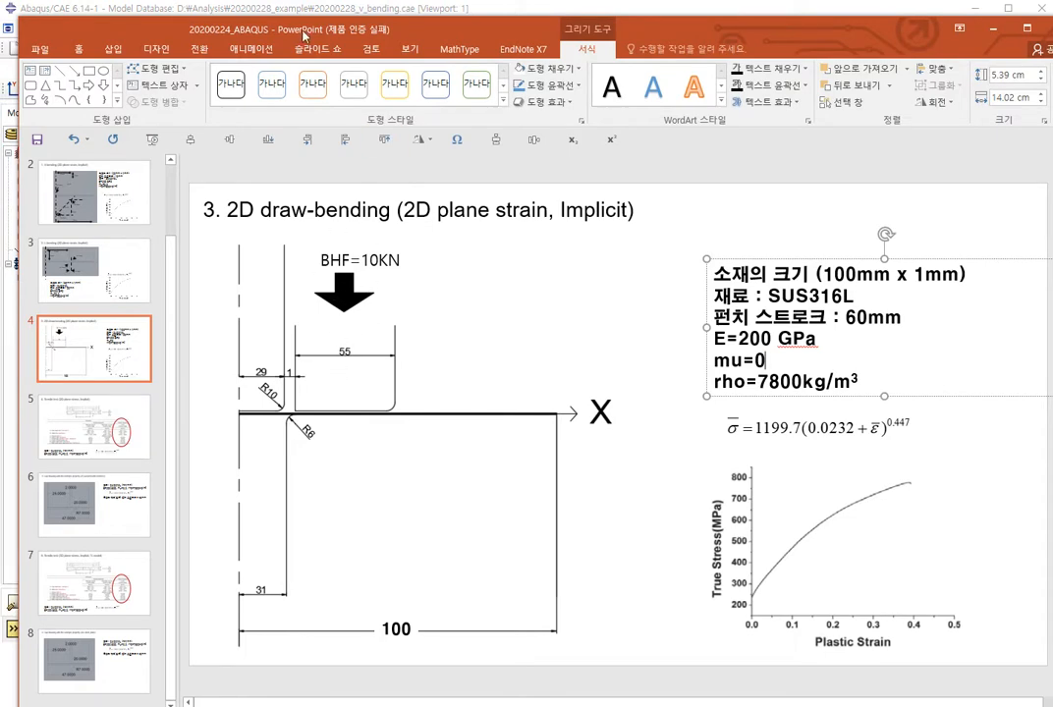
key("alt+Tab")
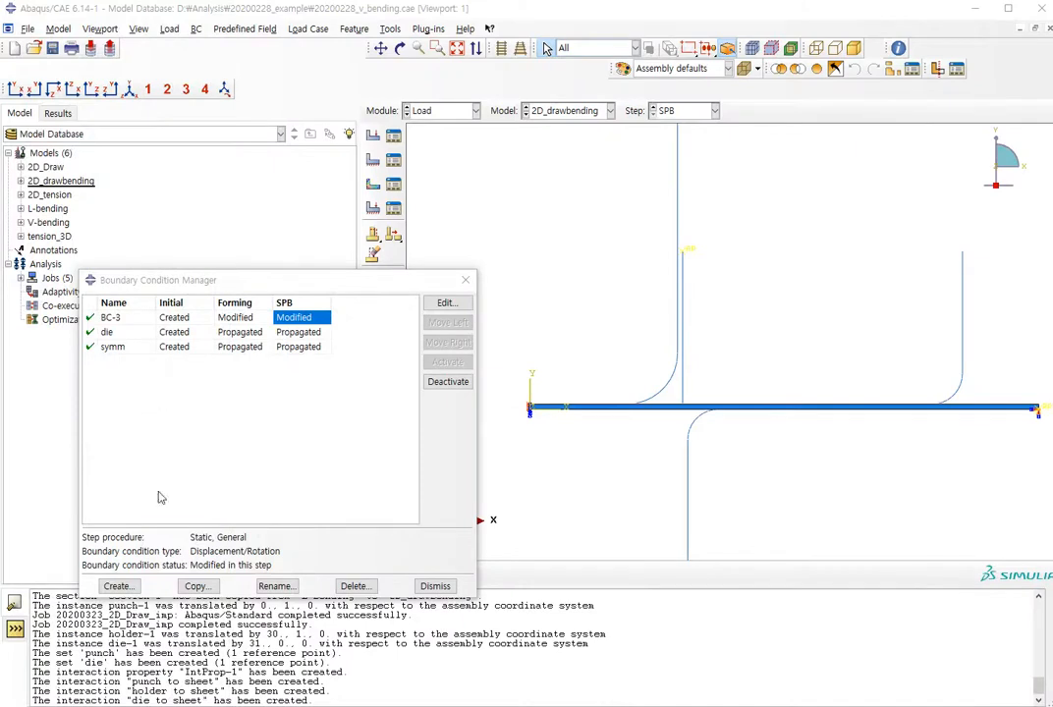
left_click(119, 587)
left_click(395, 315)
left_click(373, 332)
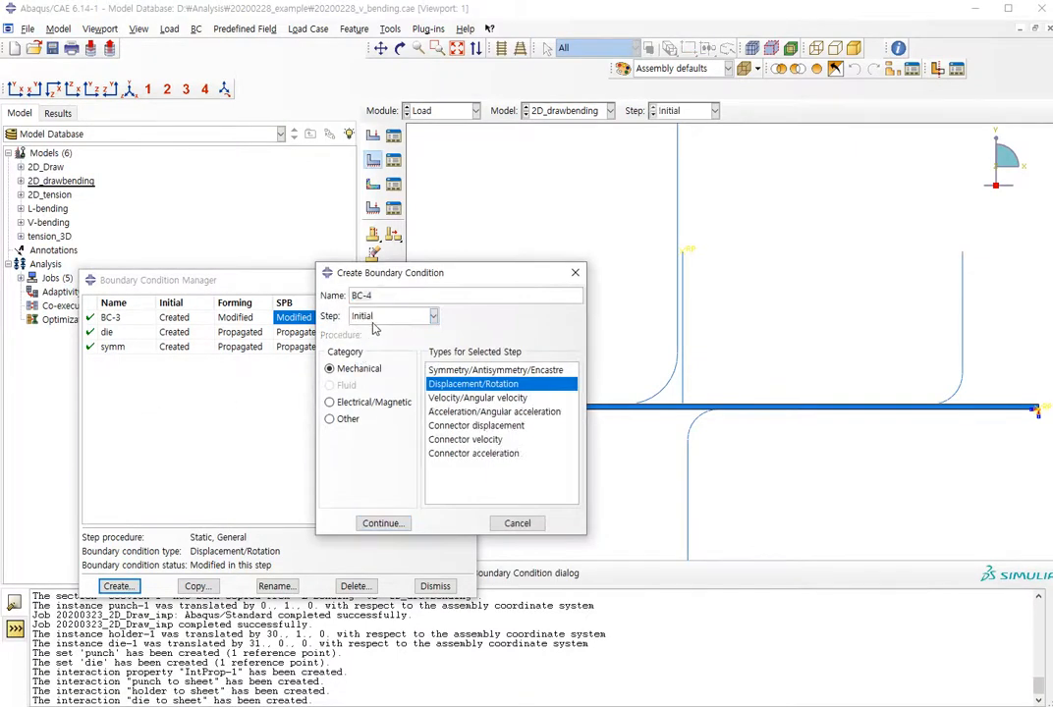
left_click(379, 522)
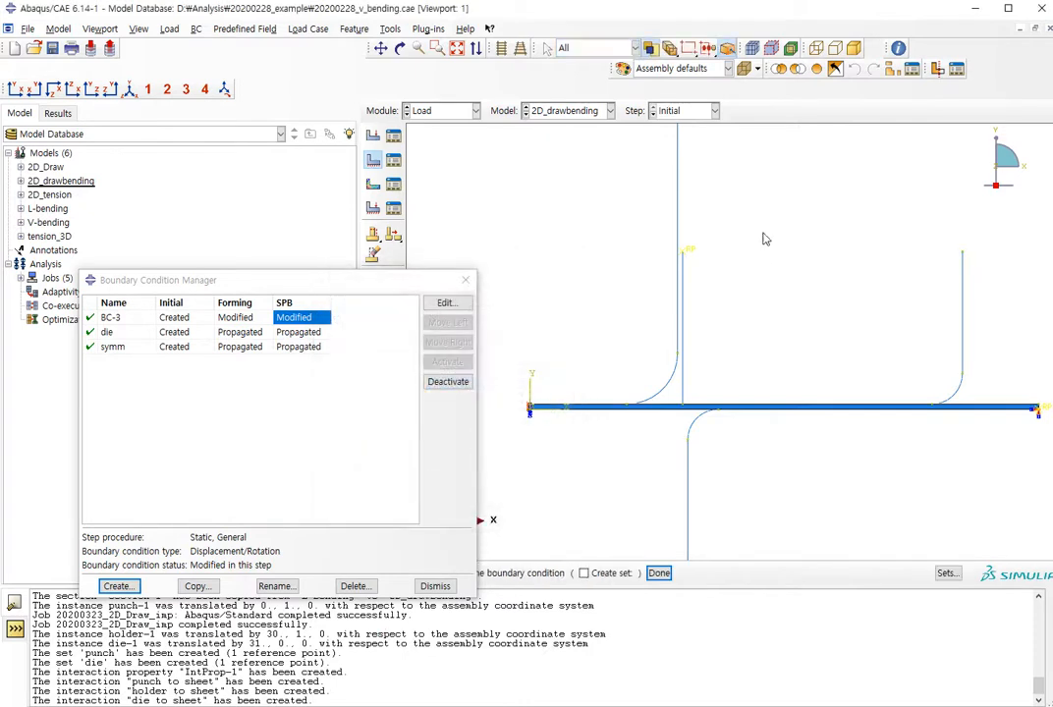
middle_click(796, 311)
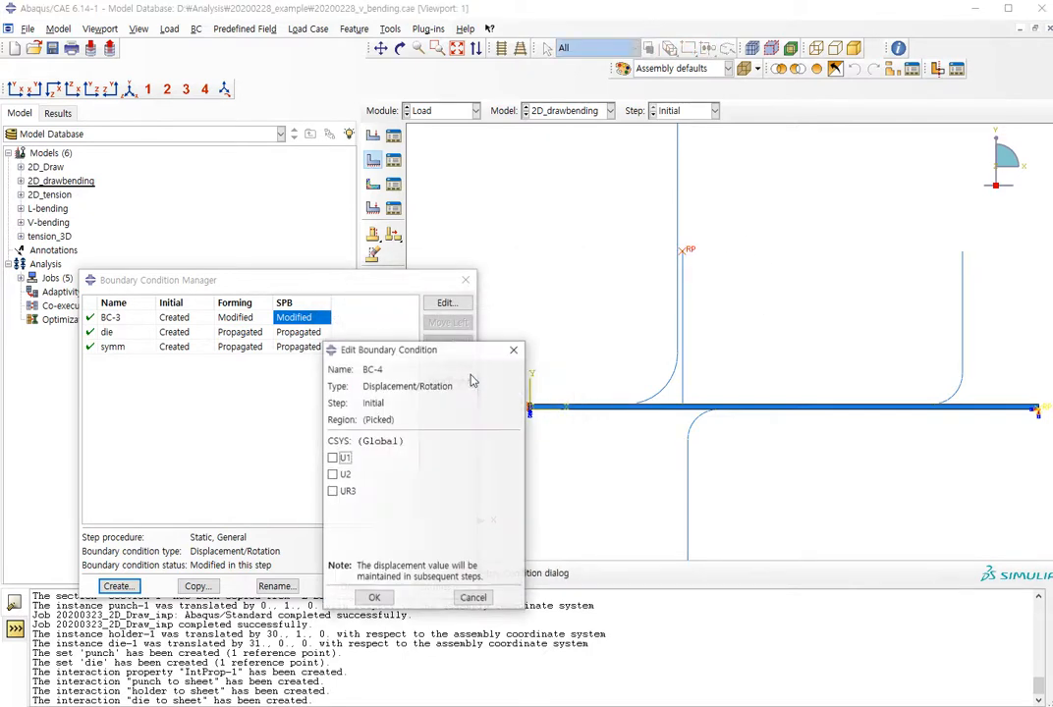
left_click(344, 491)
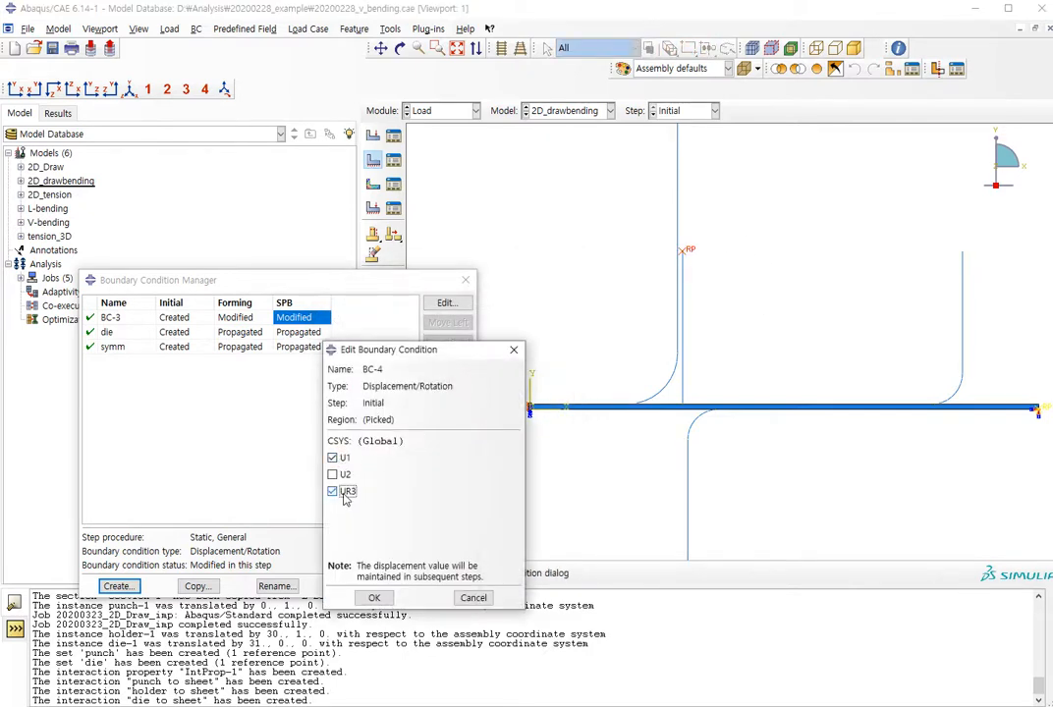
left_click(378, 597)
double_click(177, 332)
left_click(346, 602)
Rename boundary condition BC-4 as holder and BC-3 as punch
left_click(297, 588)
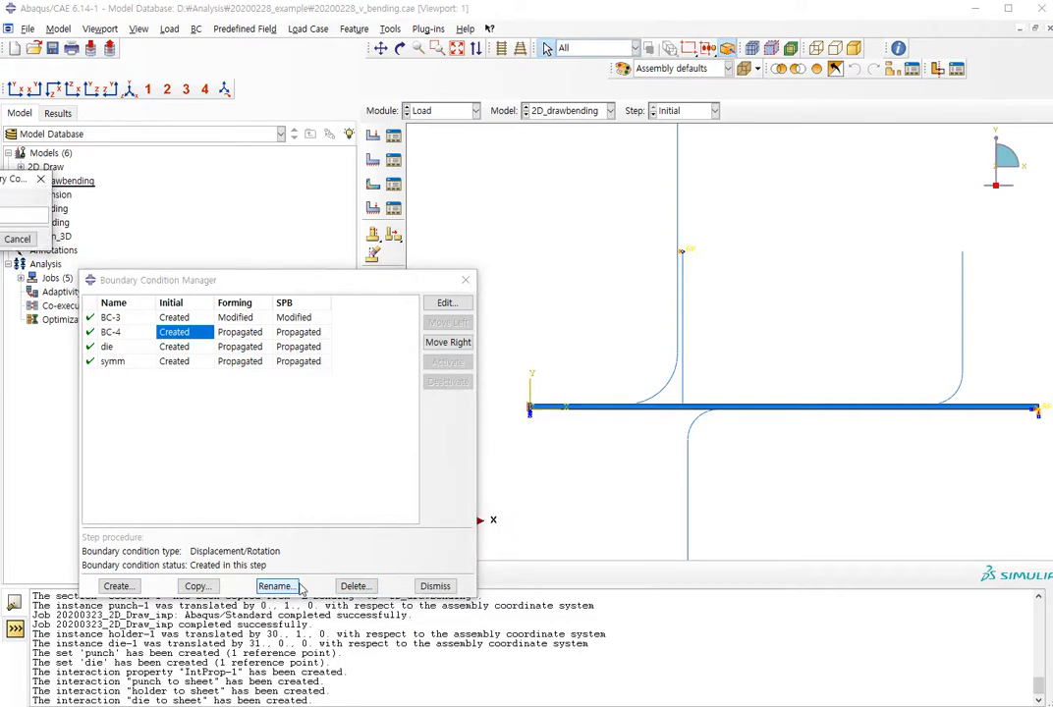
key("Return")
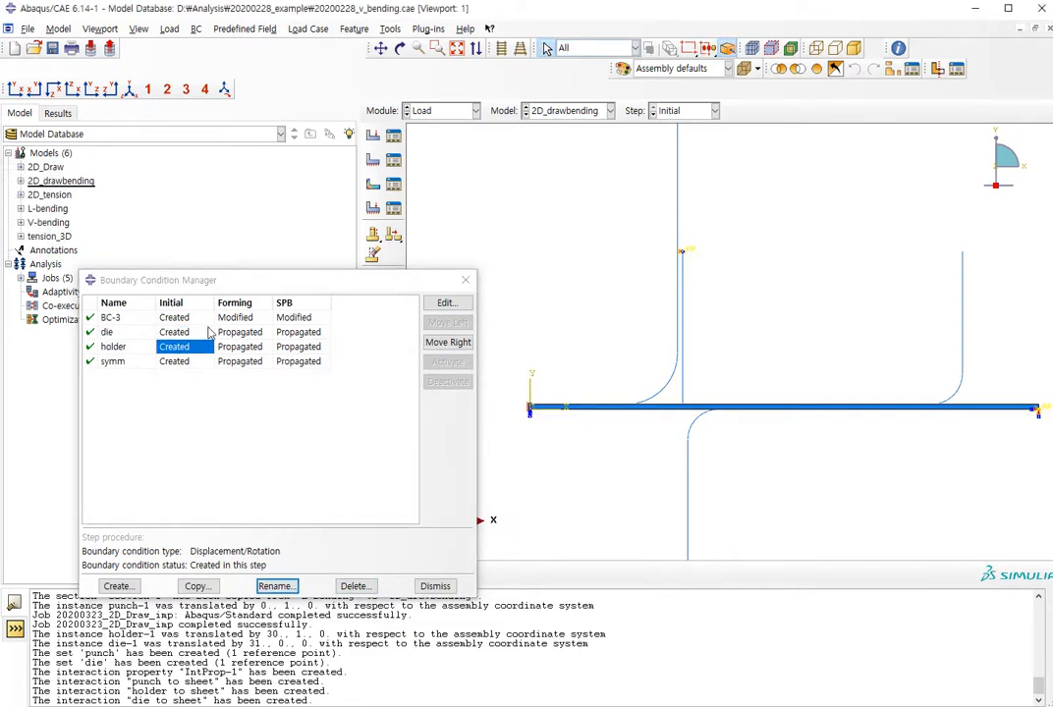
left_click(174, 318)
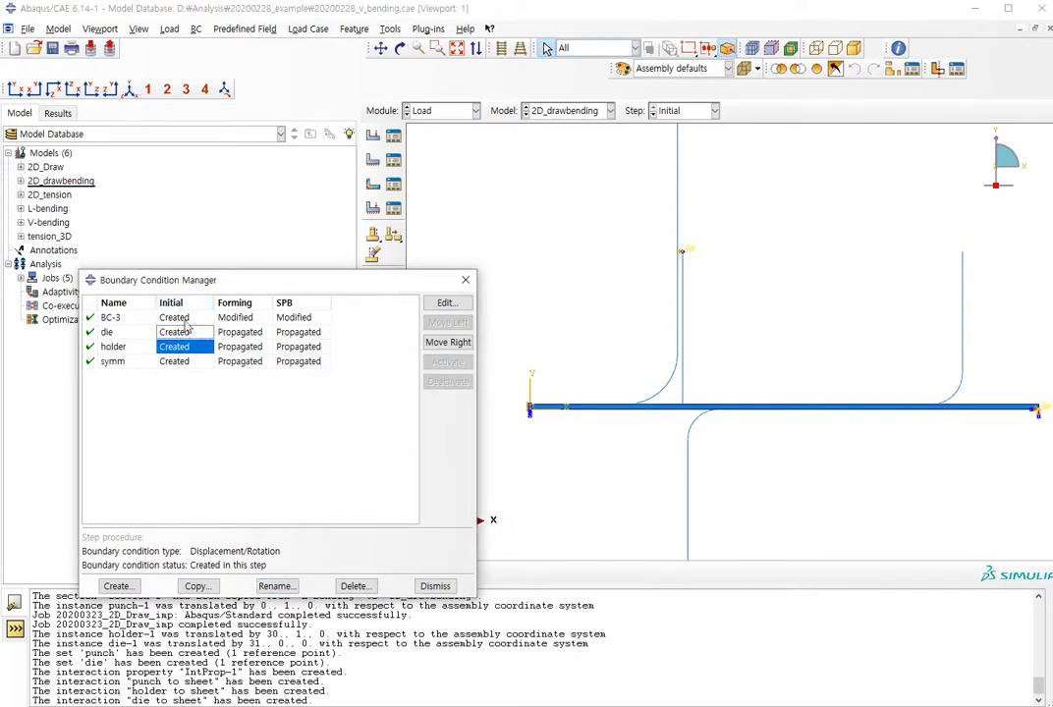
left_click(300, 587)
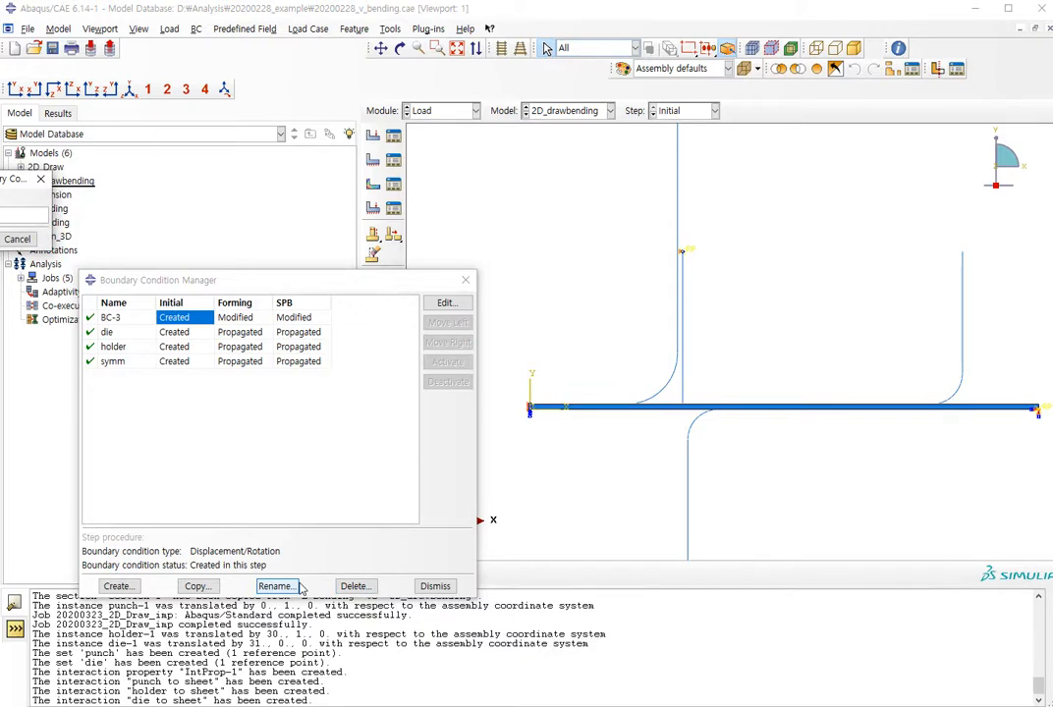
type("punch")
key("Return")
Review the holder boundary condition's constrained degrees of freedom and the list of defined loads
key("Up")
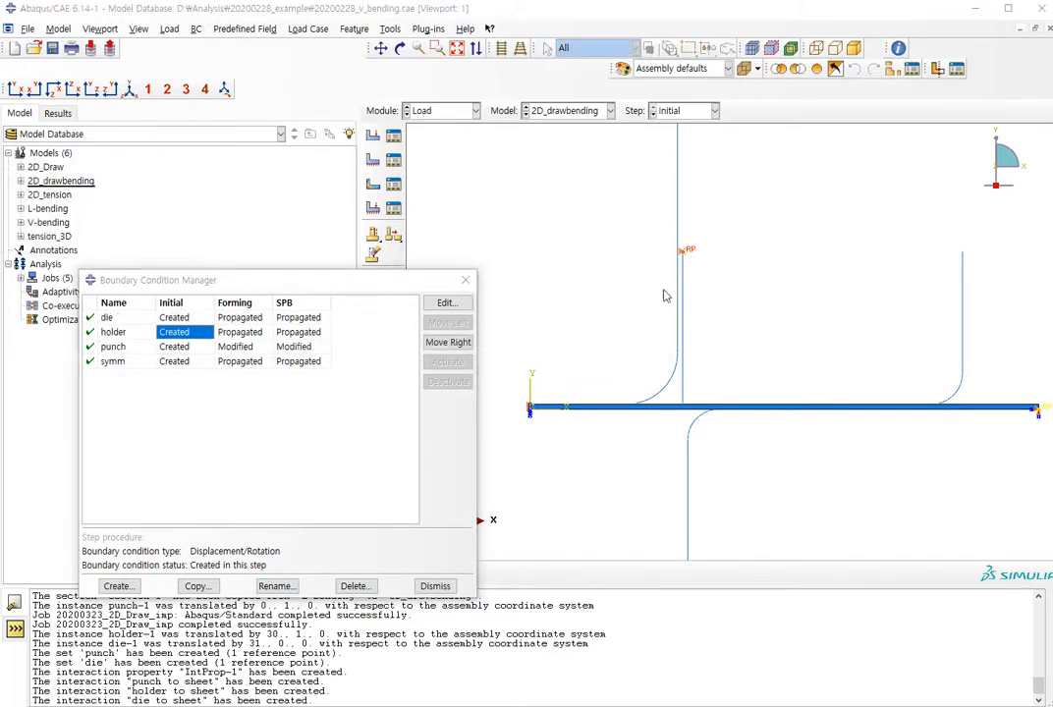
left_click(447, 303)
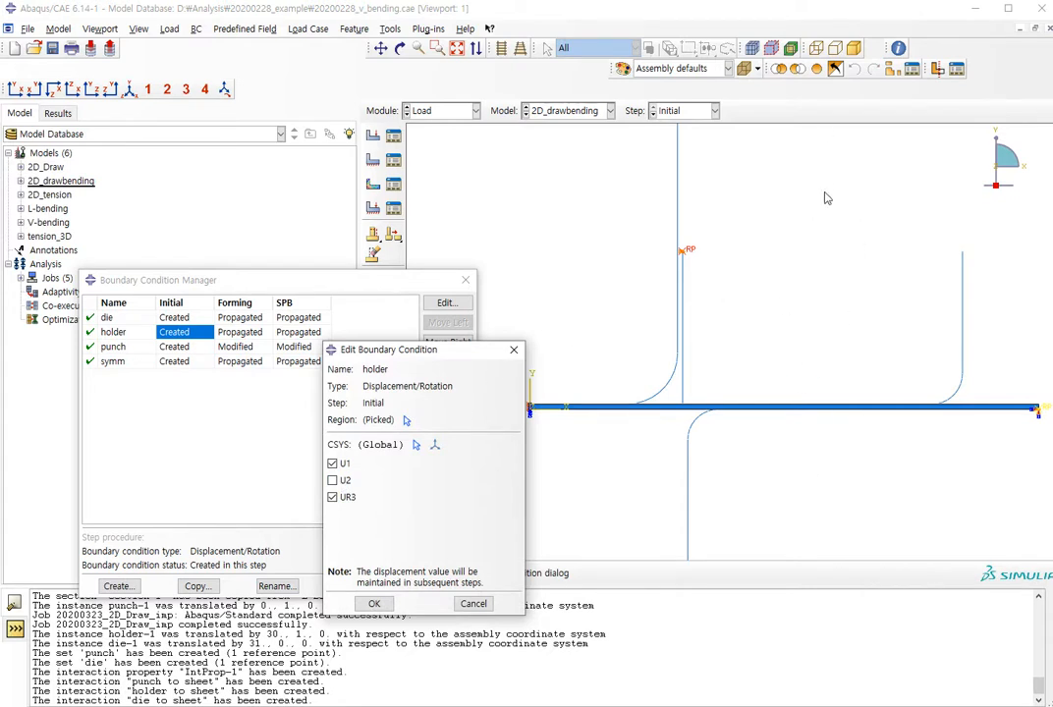
left_click(514, 350)
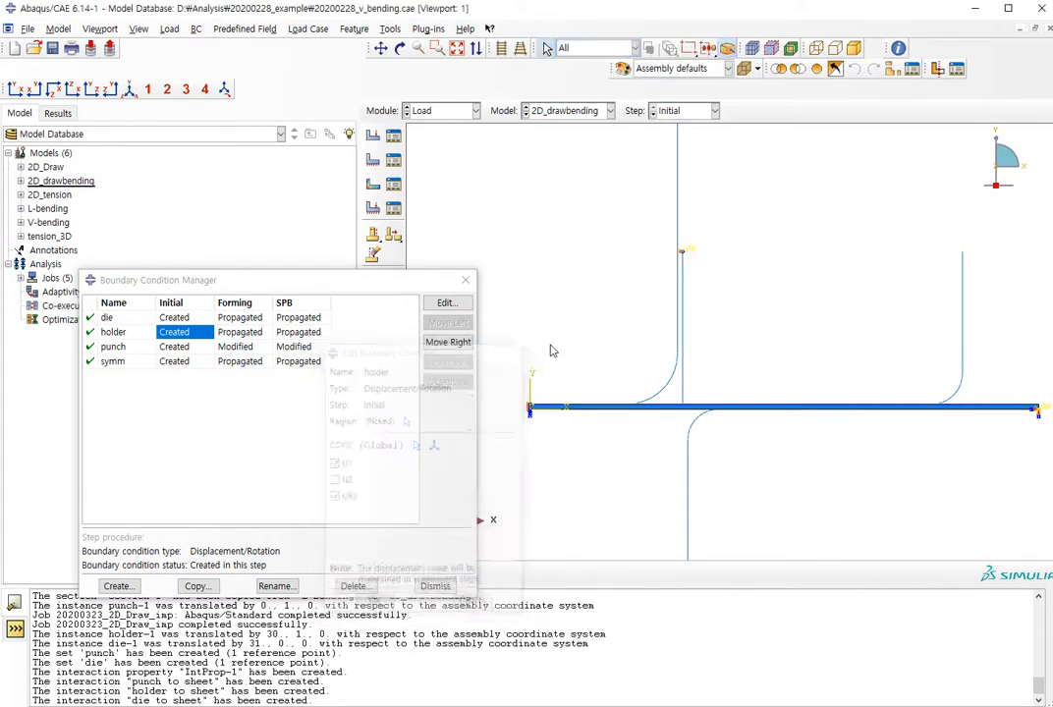
left_click(394, 137)
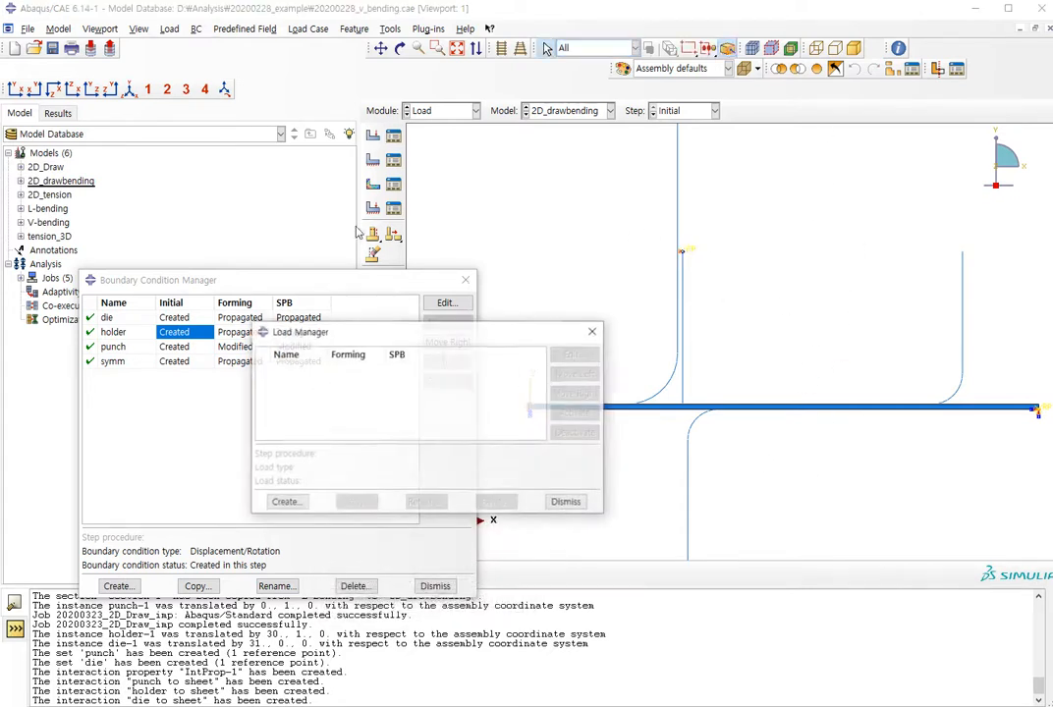
left_click(595, 331)
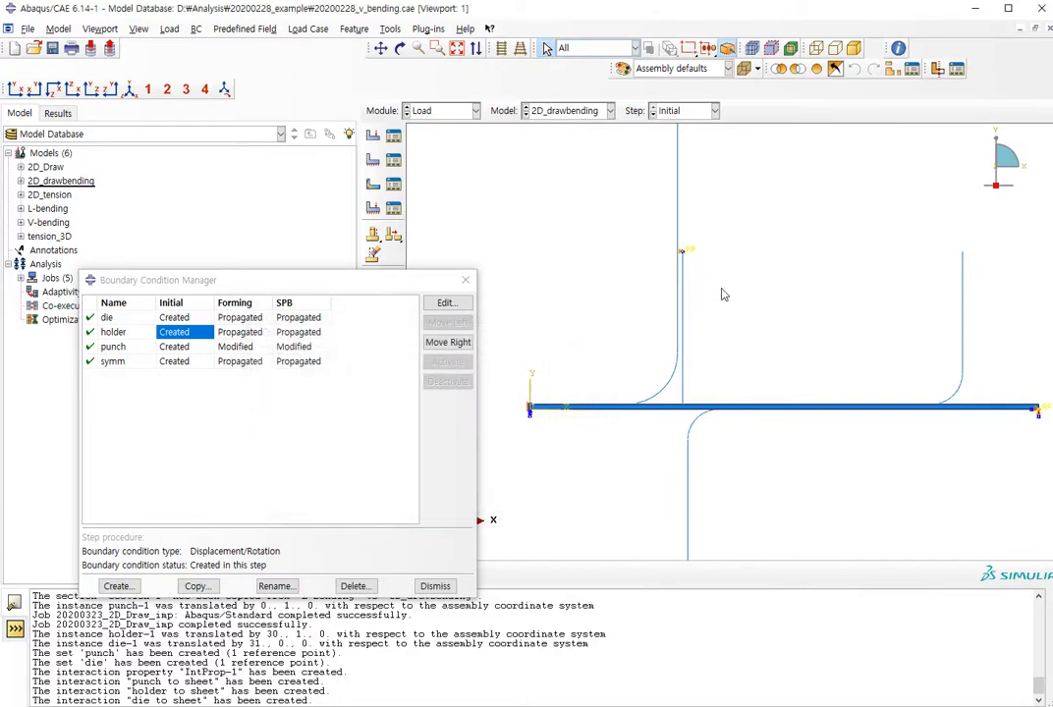
left_click(394, 136)
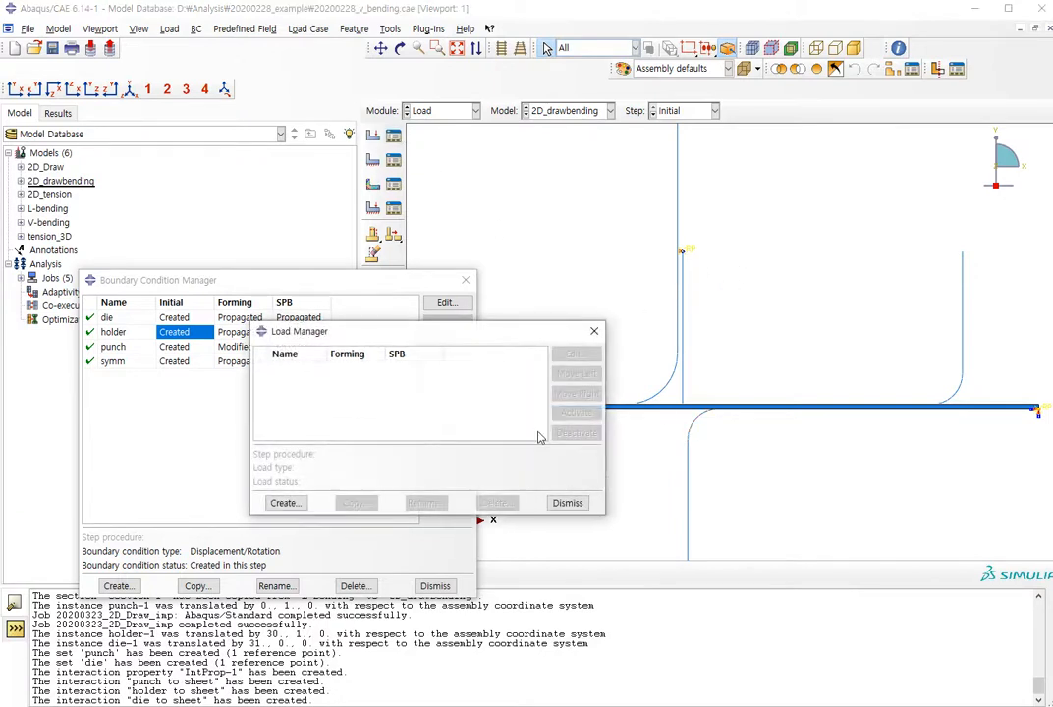
left_click(594, 331)
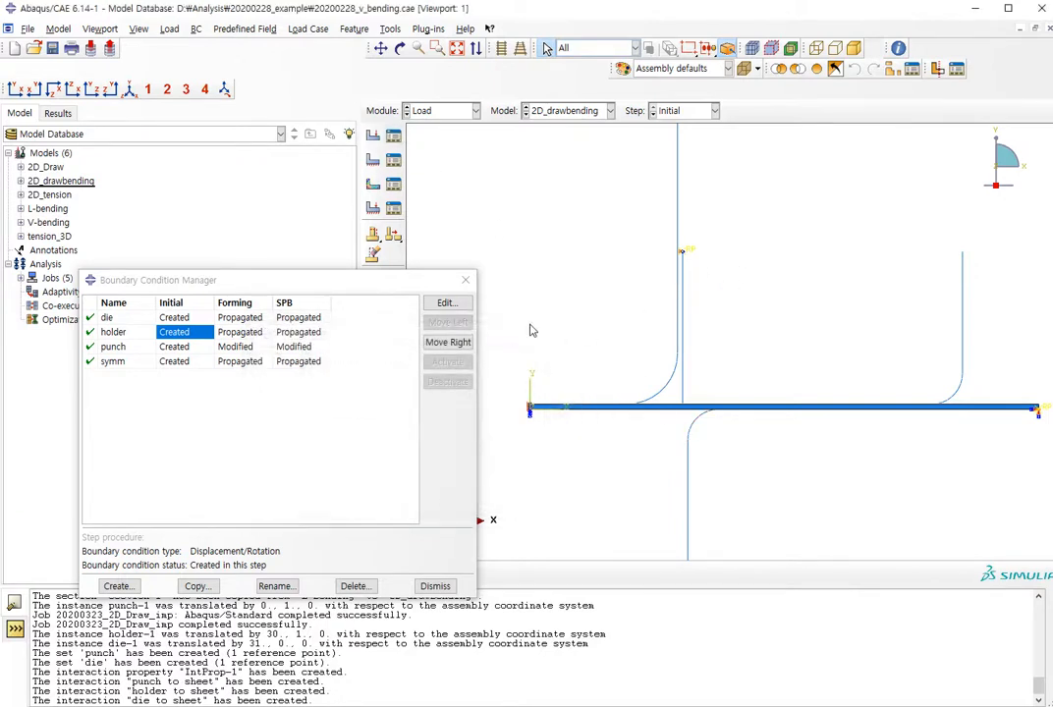
Create a concentrated force in the Forming step on the holder's reference point with CF2 set to -10000
left_click(394, 137)
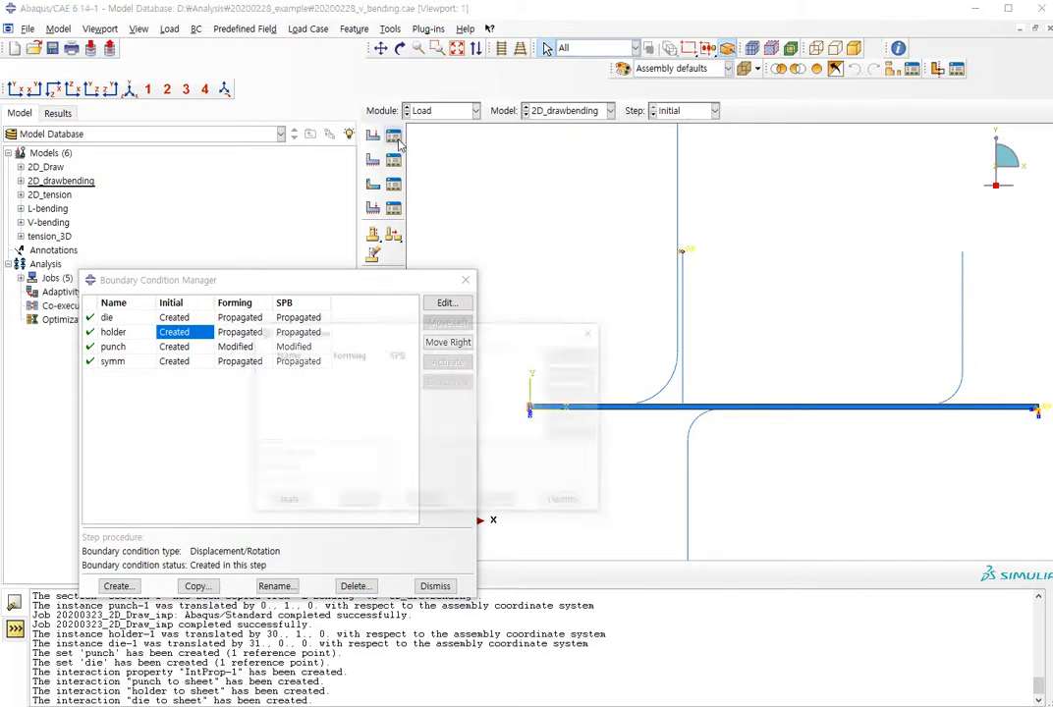
left_click(285, 503)
left_click(157, 268)
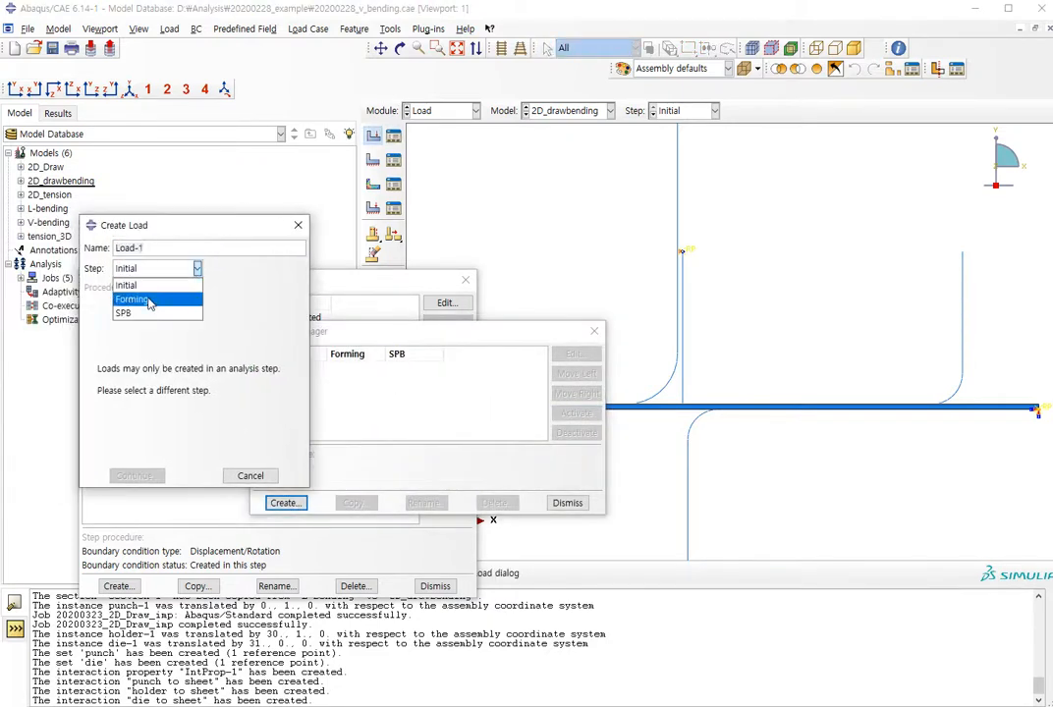
left_click(152, 299)
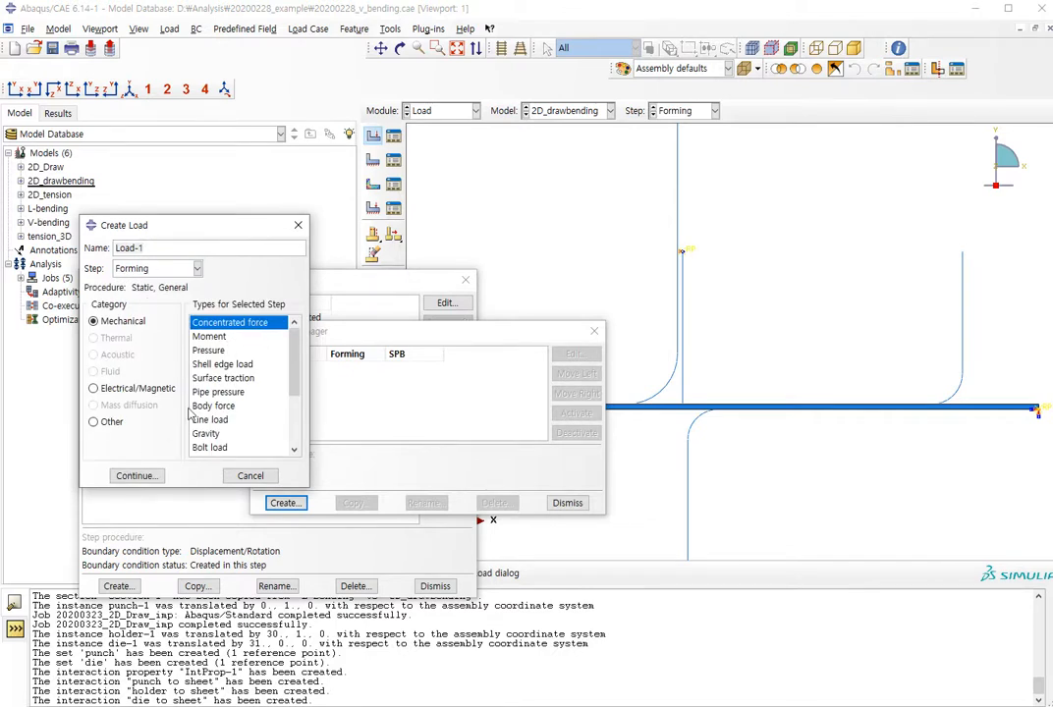
left_click(137, 476)
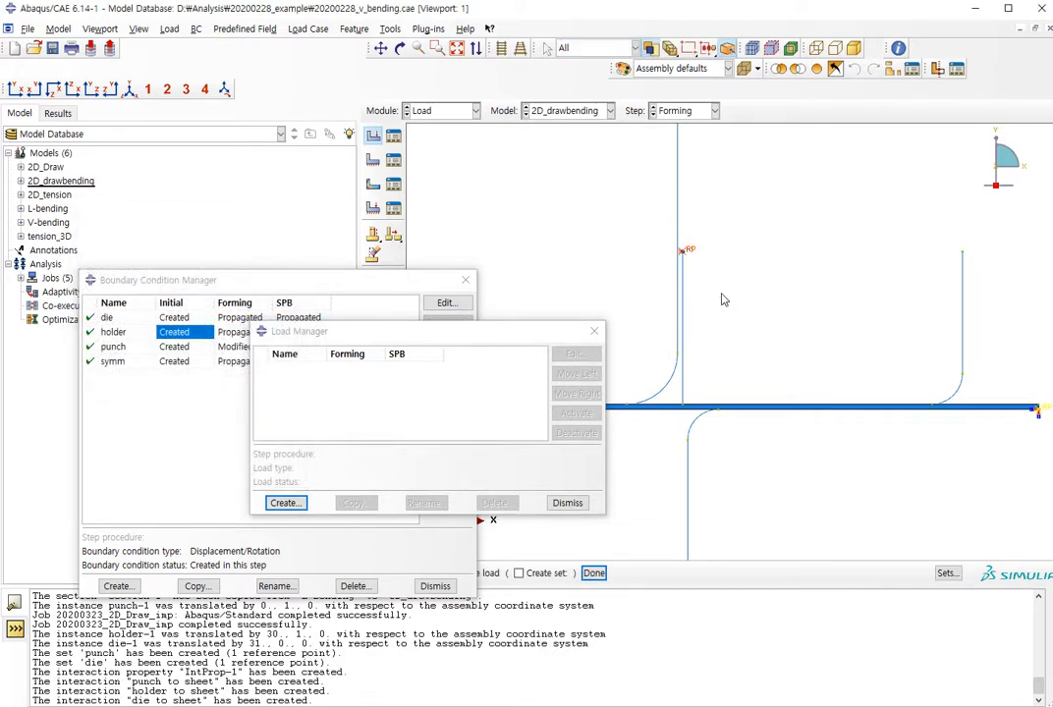
left_click(688, 252)
middle_click(767, 261)
left_click_drag(37, 57, 254, 69)
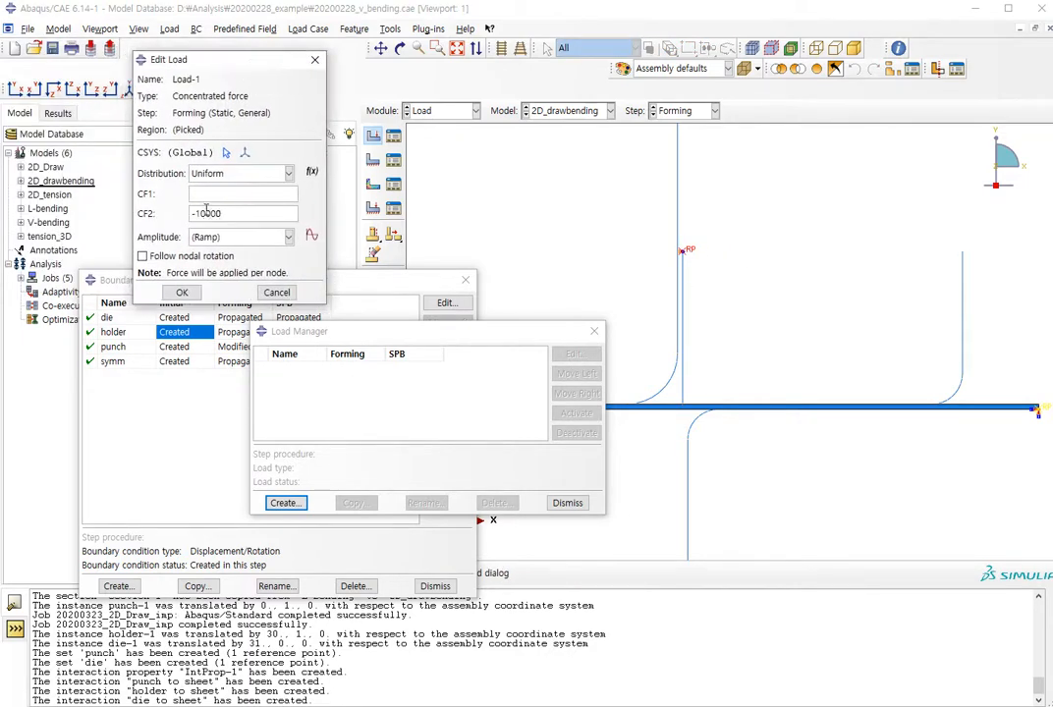
left_click(182, 292)
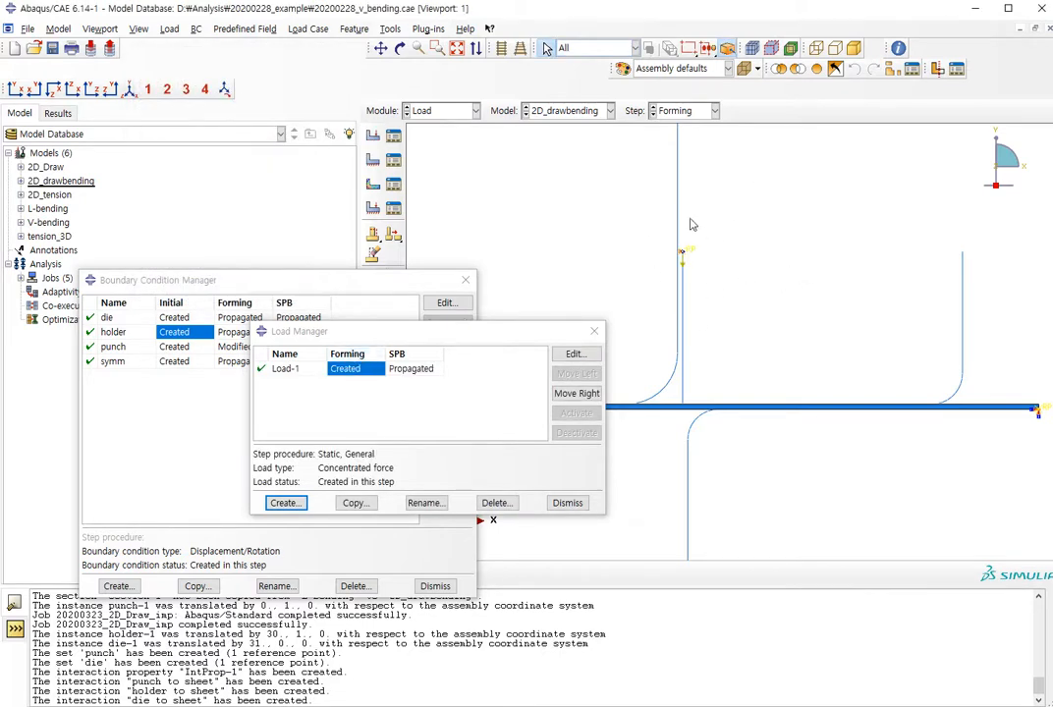
Inspect which directions the holder boundary condition constrains in the Initial step
double_click(176, 335)
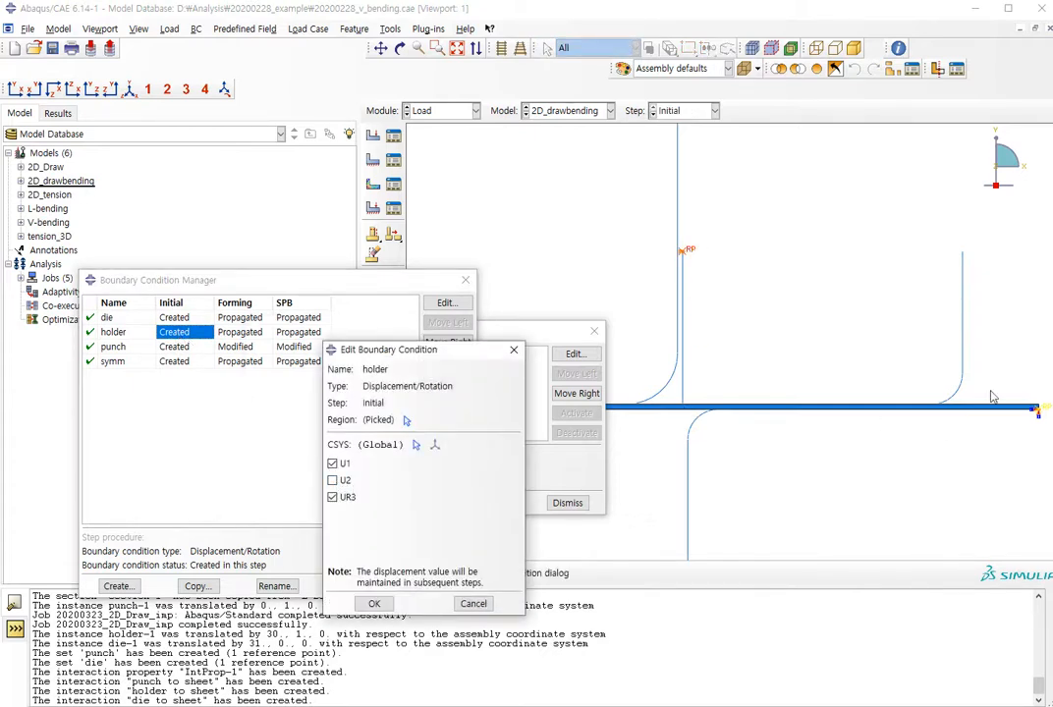
left_click(520, 350)
left_click(524, 347)
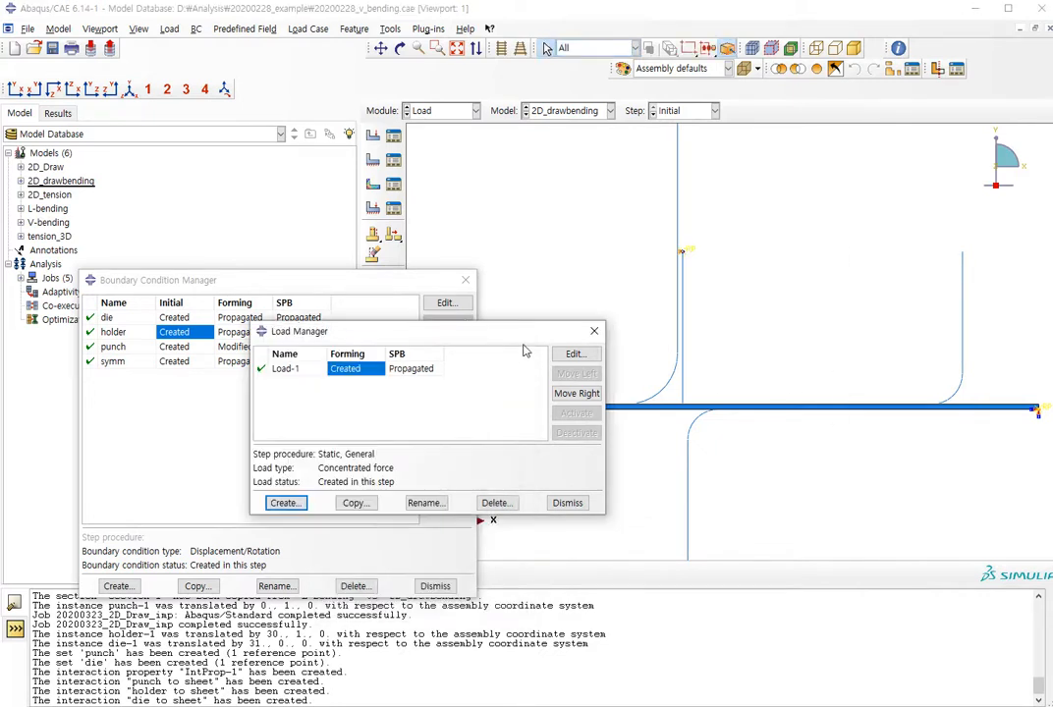
Deactivate the holder's concentrated force in the SPB step and return to the boundary condition list
left_click(412, 372)
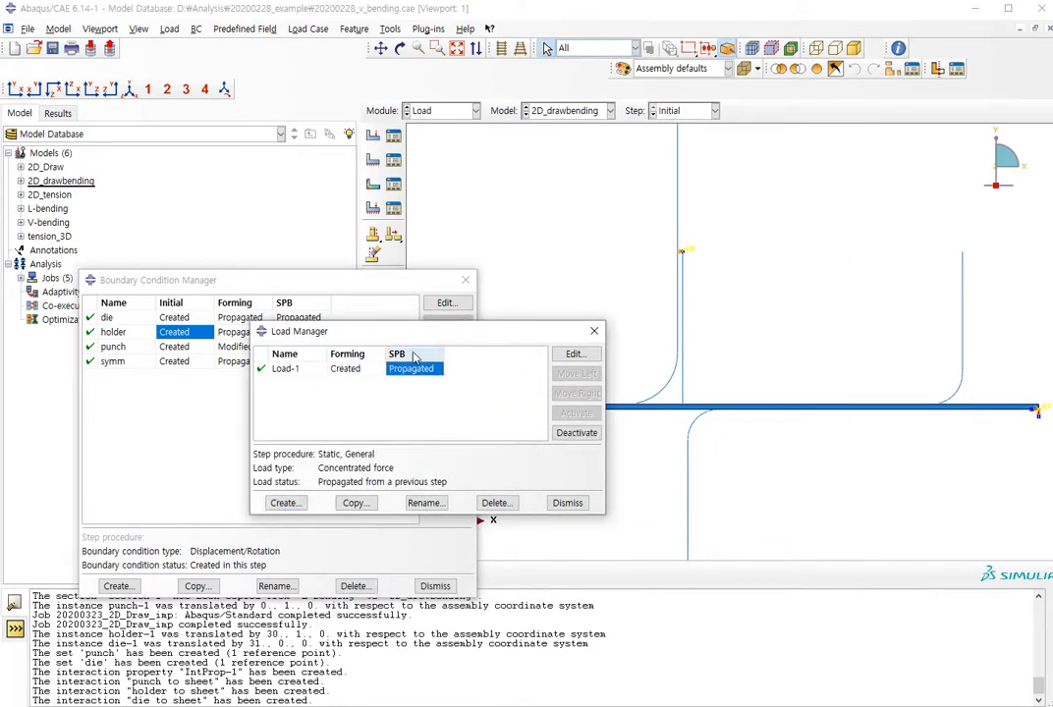
left_click(577, 433)
left_click(199, 376)
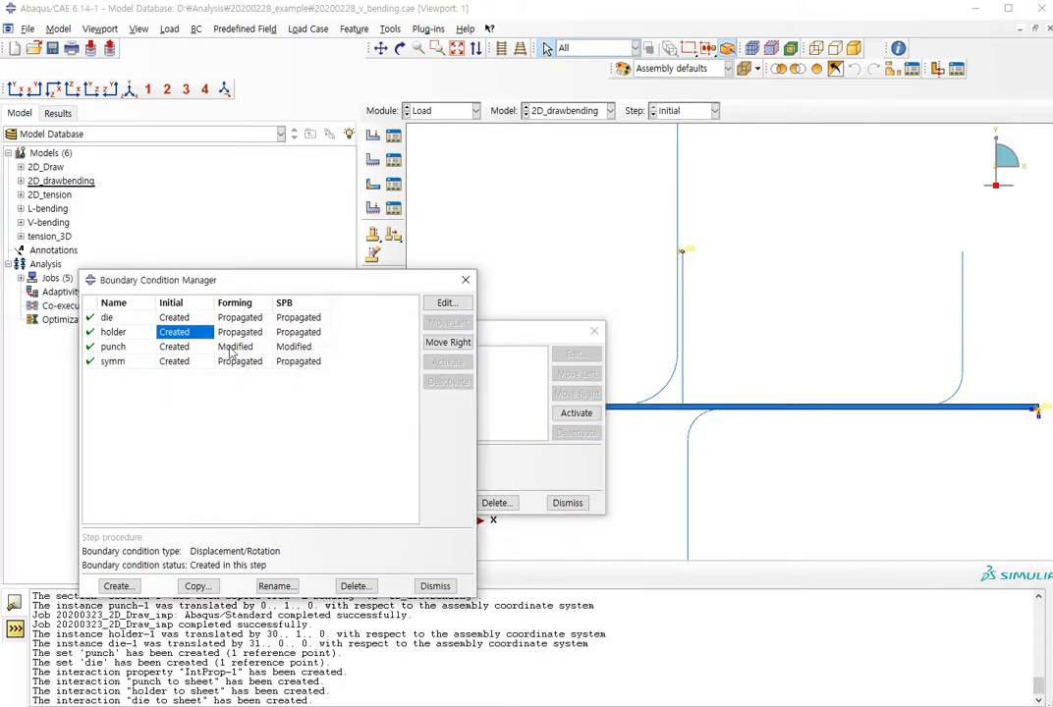
Constrain the holder's U2 displacement to 0 in the SPB step and close the boundary condition and load managers
left_click(313, 332)
double_click(315, 330)
left_click(357, 524)
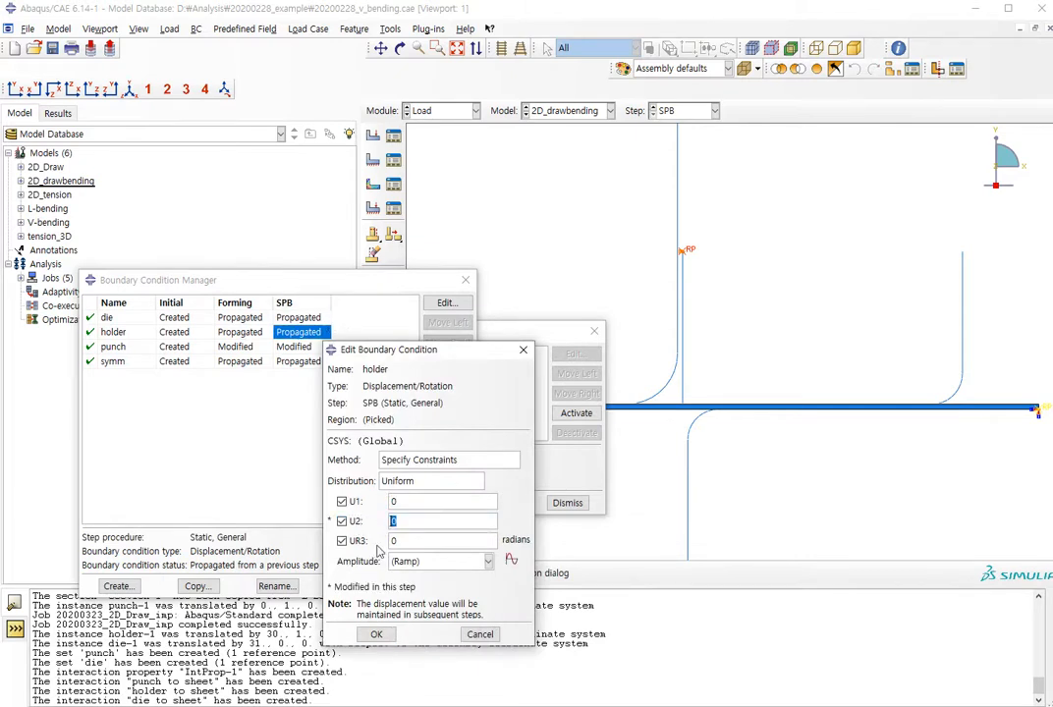
left_click(377, 634)
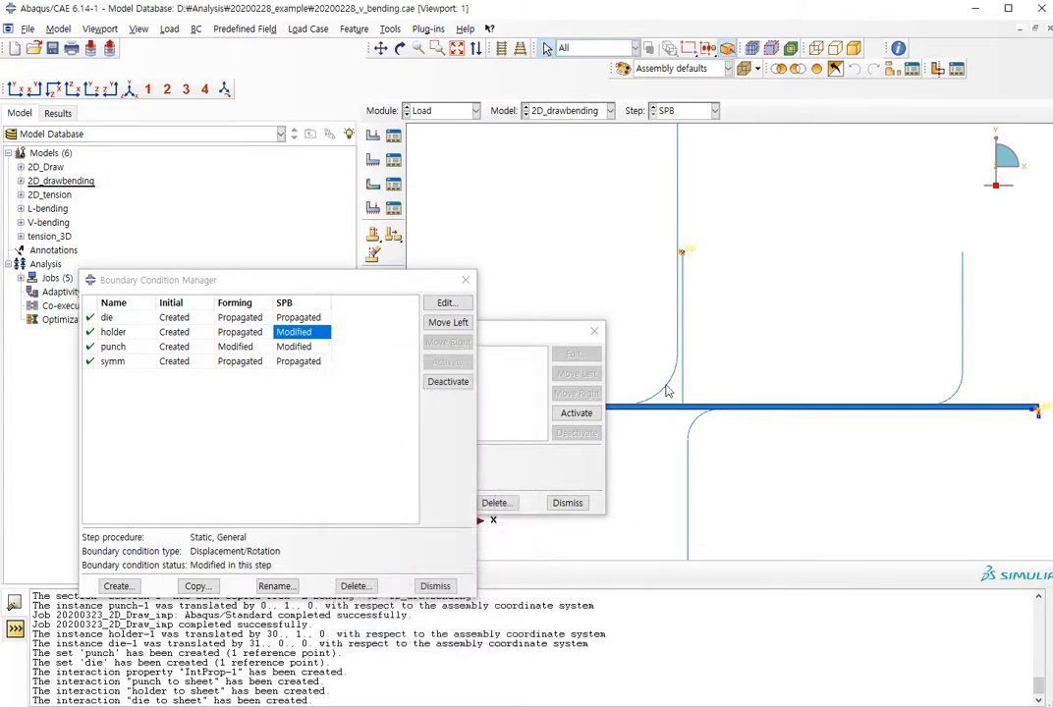
left_click(466, 280)
left_click(593, 331)
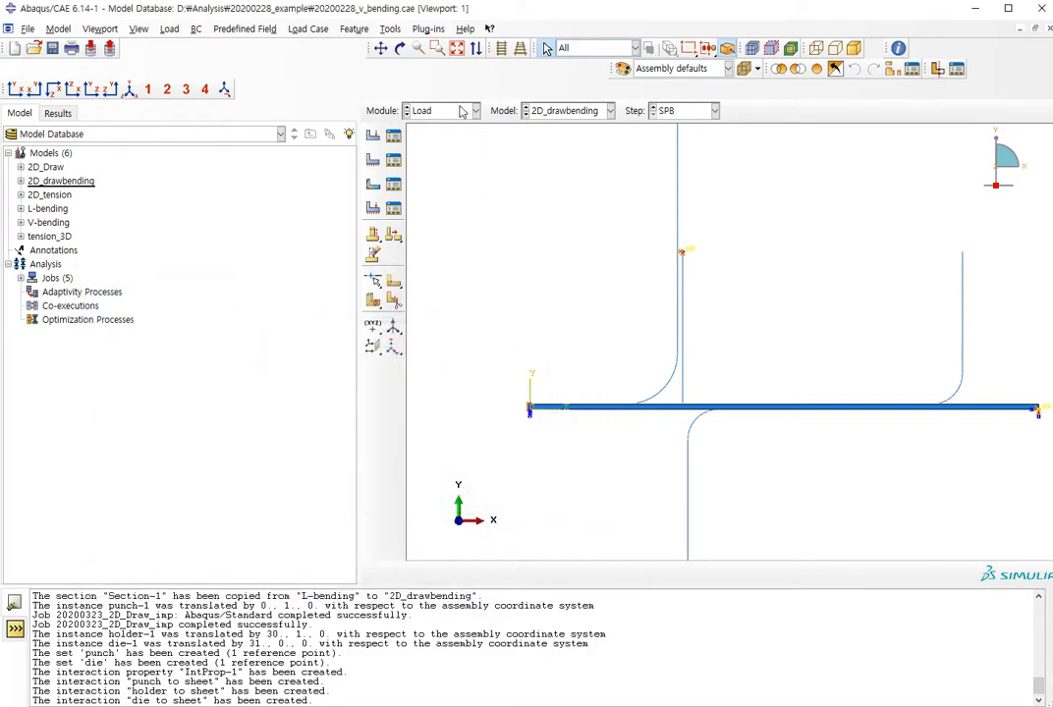
Switch to meshing the sheet part and set its mesh controls to quad elements with the structured technique
left_click(444, 110)
left_click(424, 209)
left_click(715, 110)
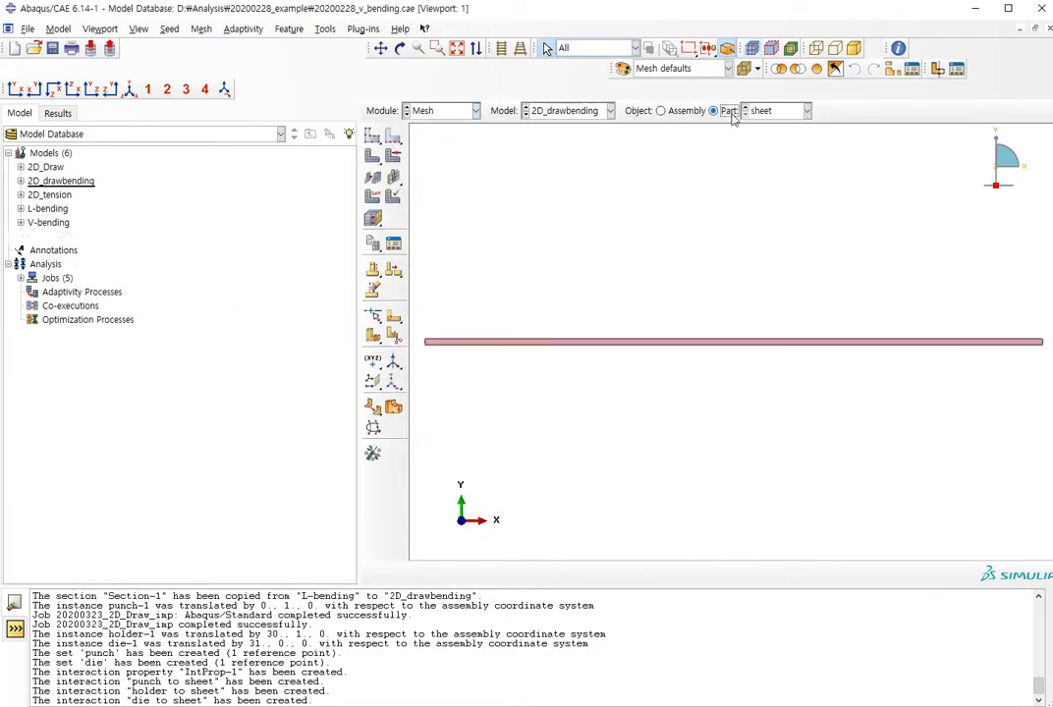
left_click(393, 155)
left_click_drag(505, 253, 599, 382)
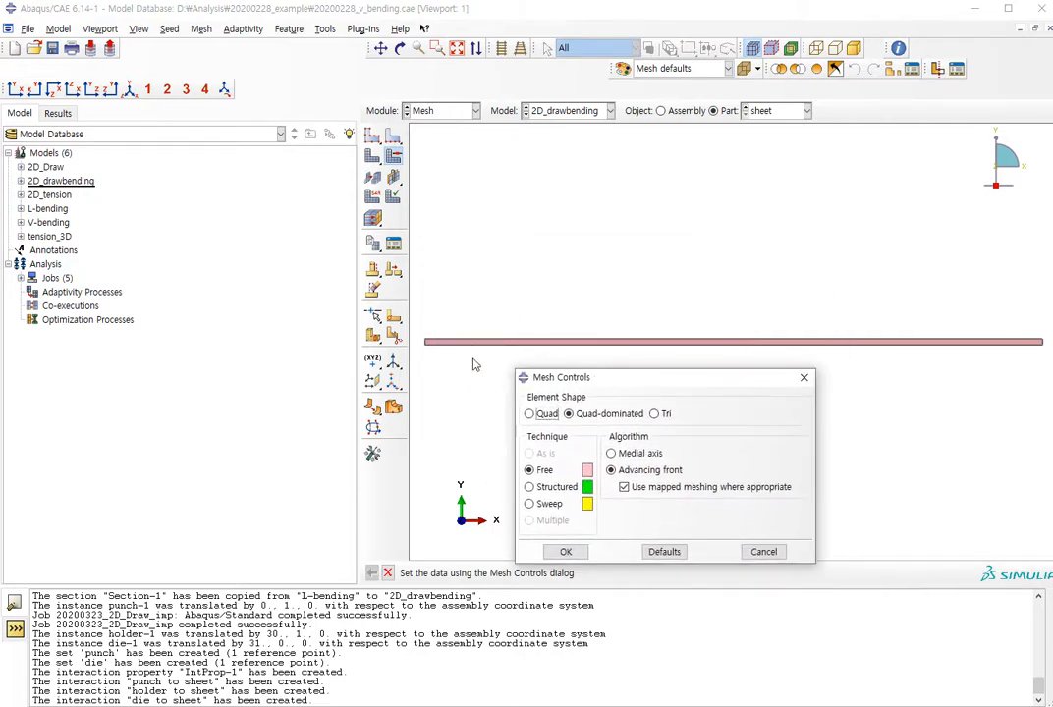
left_click(530, 414)
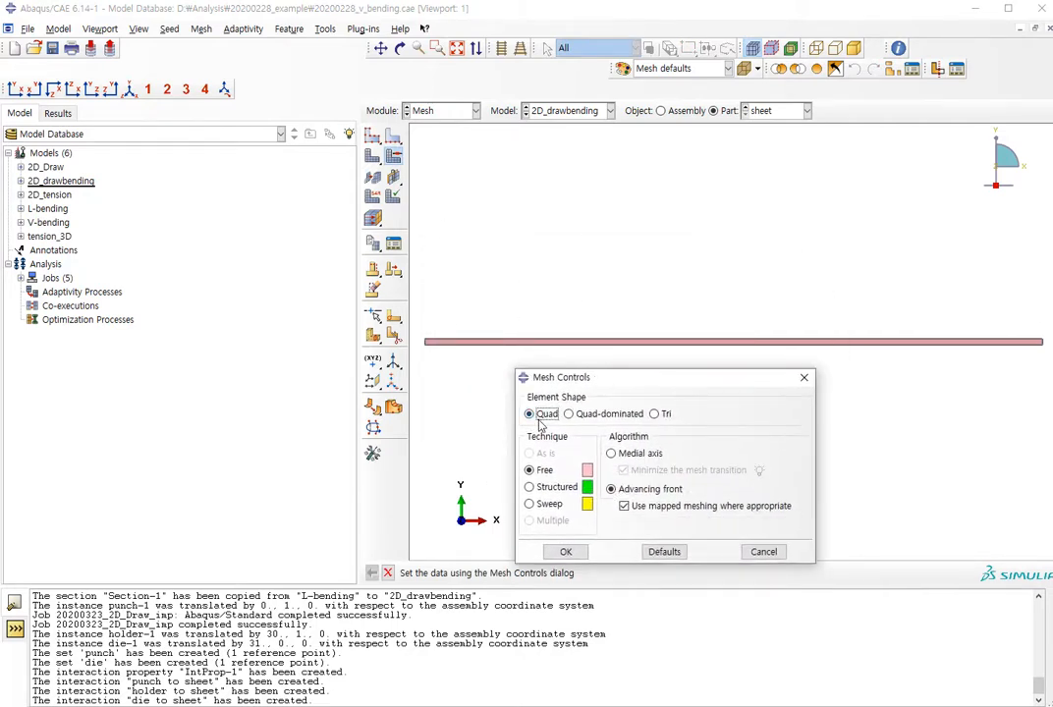
left_click(552, 487)
left_click(566, 552)
Seed the sheet's two short end edges by number with 4 elements and no bias
left_click(392, 134)
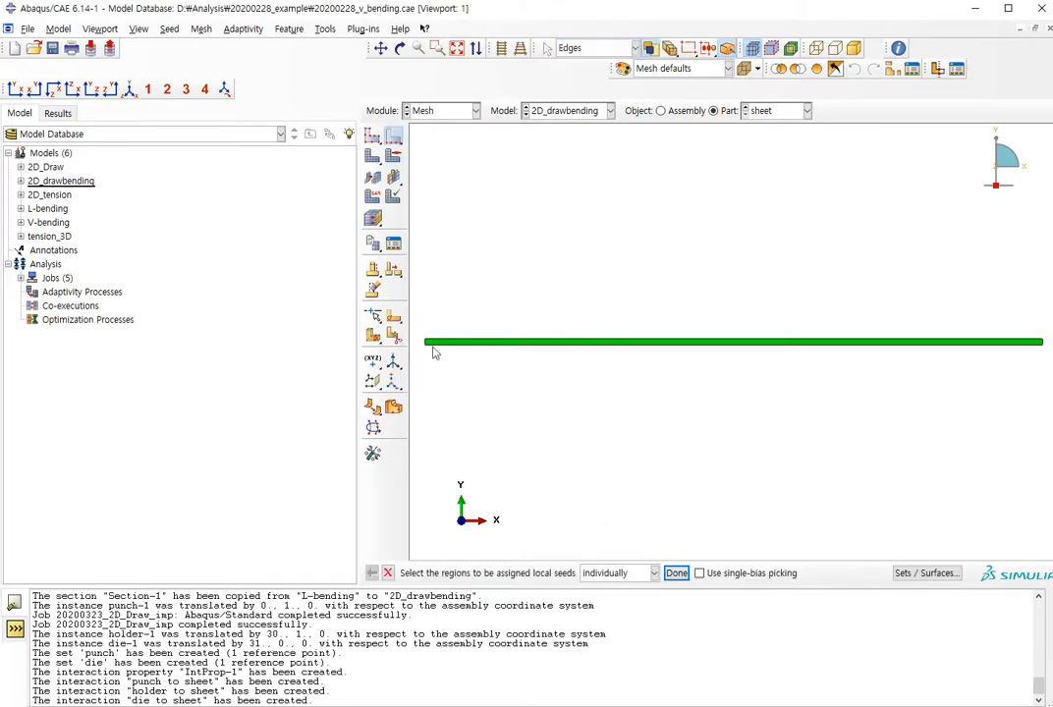
left_click_drag(415, 340, 1052, 343)
middle_click(934, 272)
left_click_drag(88, 187, 141, 189)
left_click(95, 259)
double_click(173, 302)
type("4")
left_click(142, 409)
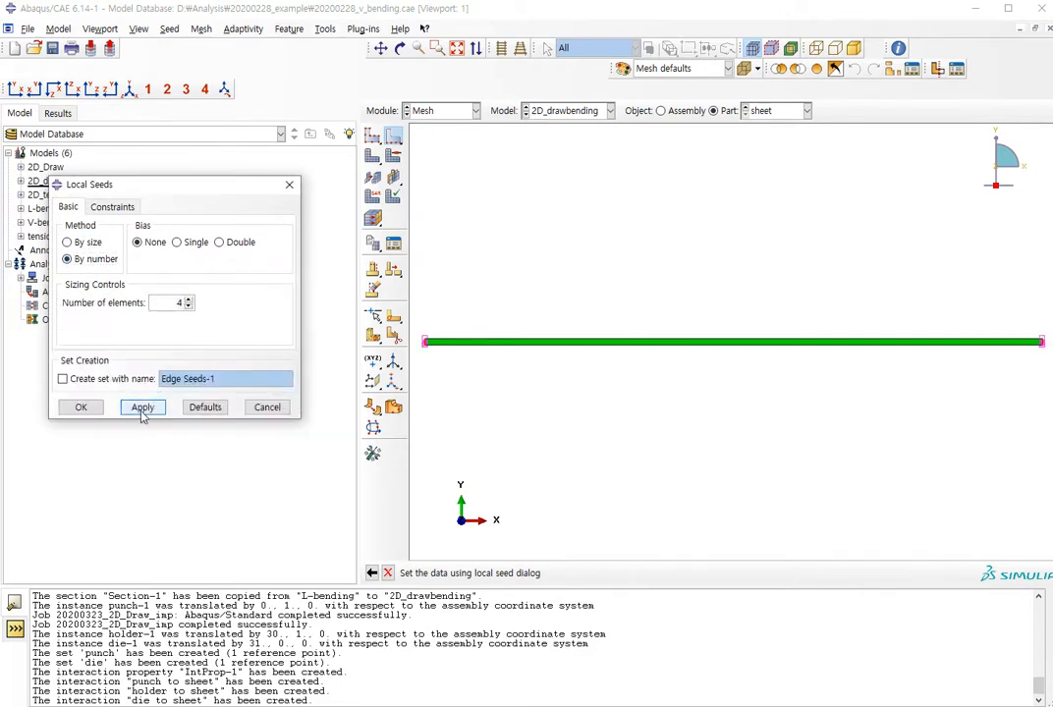
left_click(80, 407)
Seed the sheet's long edges by number with 100 elements and mesh the part
middle_click(657, 460)
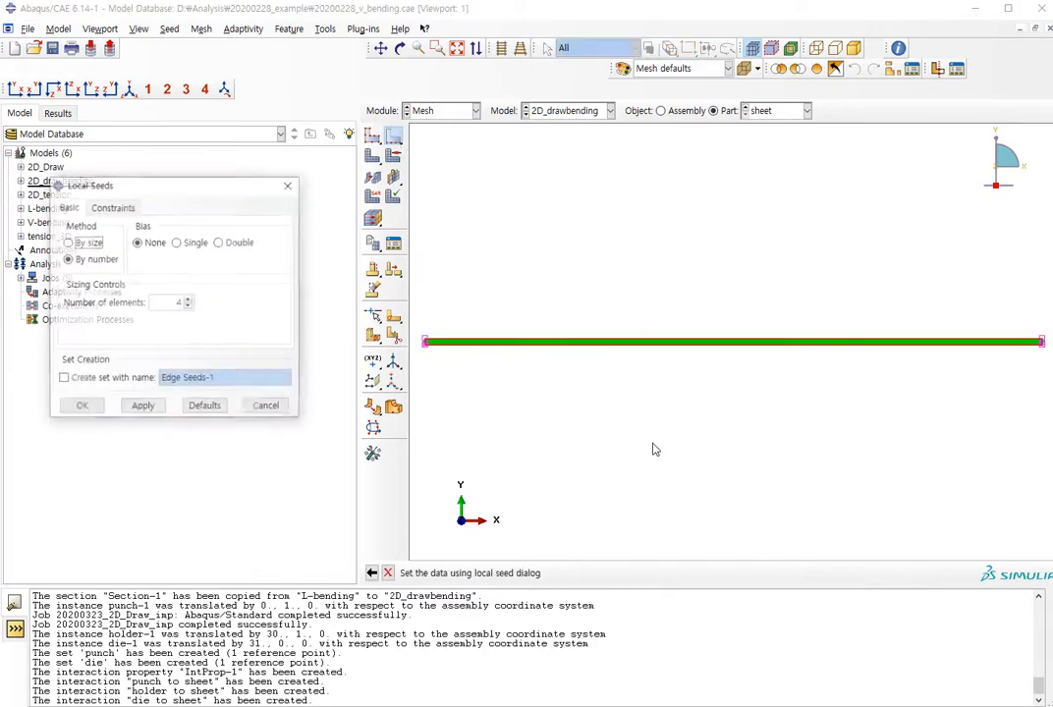
type("00")
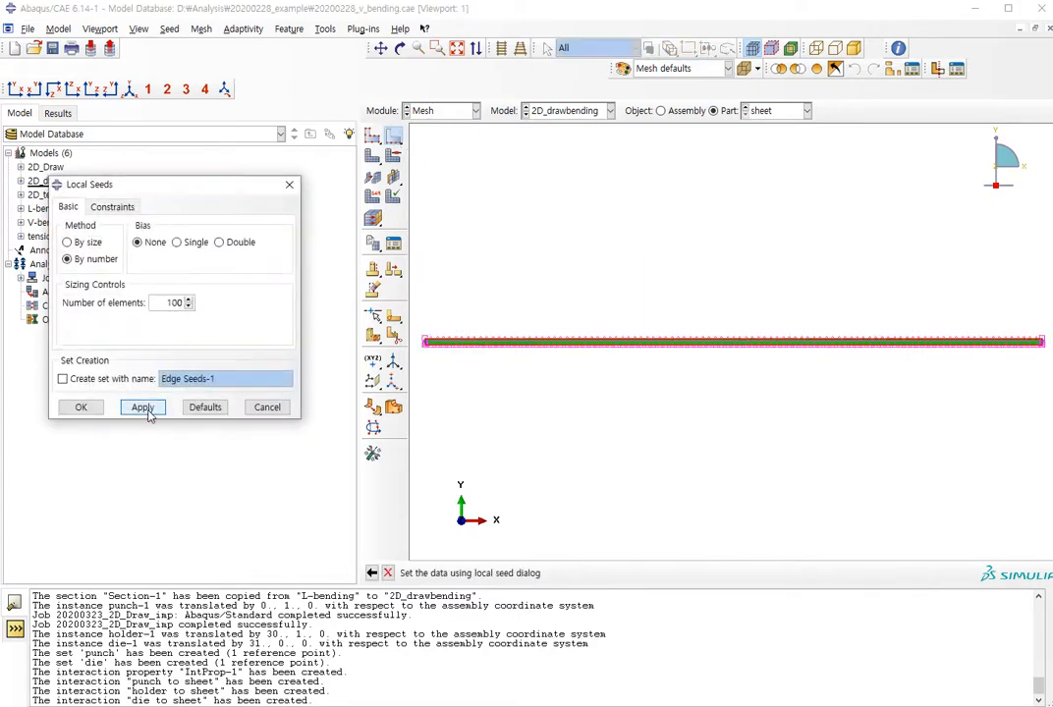
left_click(147, 410)
left_click(82, 407)
left_click(372, 157)
middle_click(676, 301)
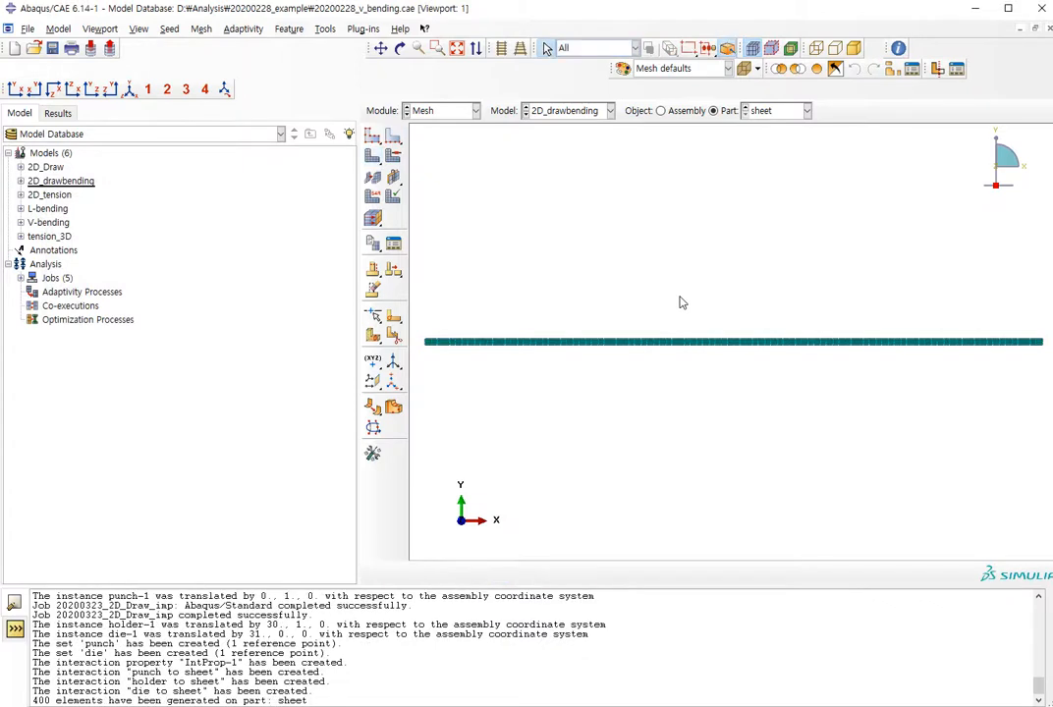
Create a full-analysis job named 2D_Draw for the 2D_drawbending model and submit it
left_click(660, 110)
left_click(442, 110)
left_click(432, 238)
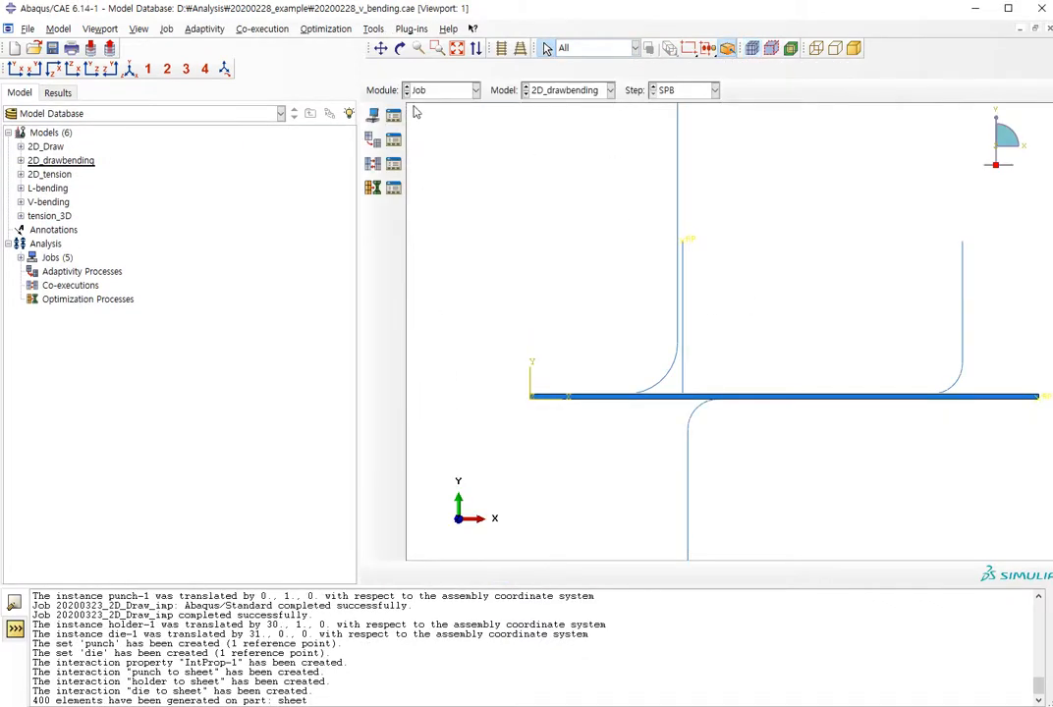
left_click(394, 116)
left_click(133, 571)
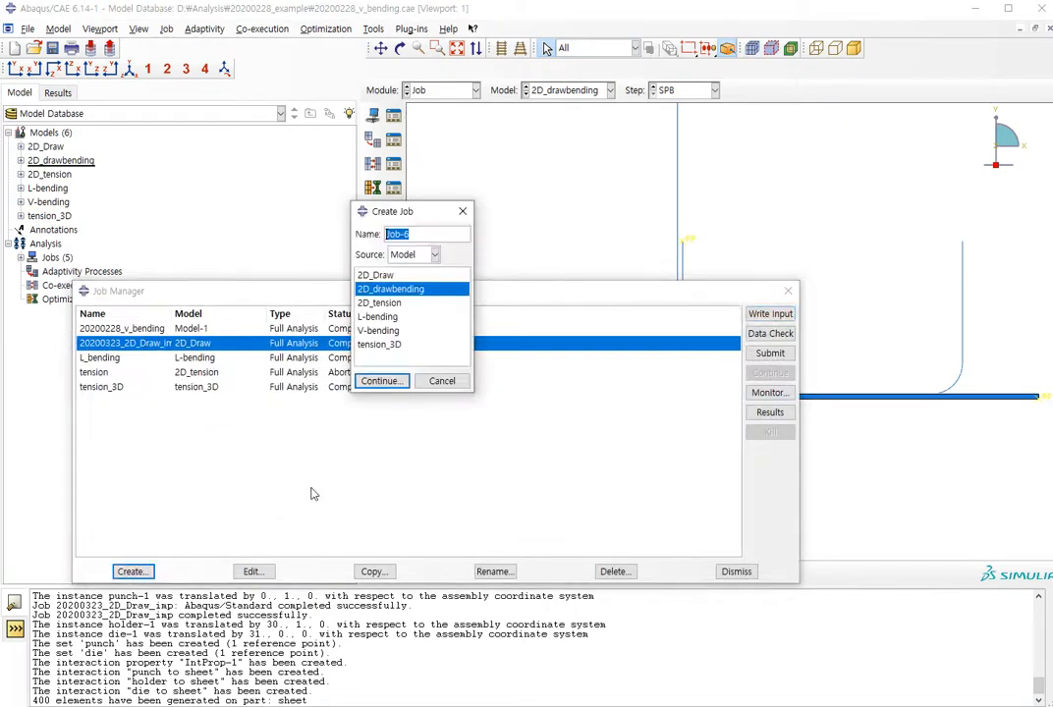
type("2D_Draw")
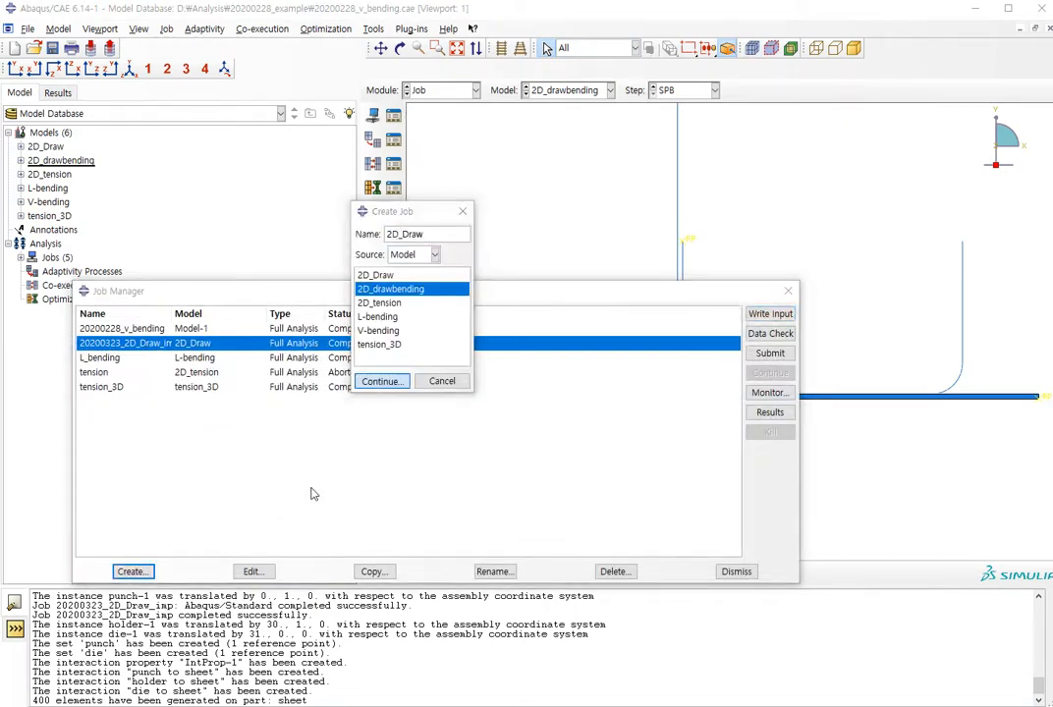
key("Return")
left_click(390, 528)
left_click(770, 353)
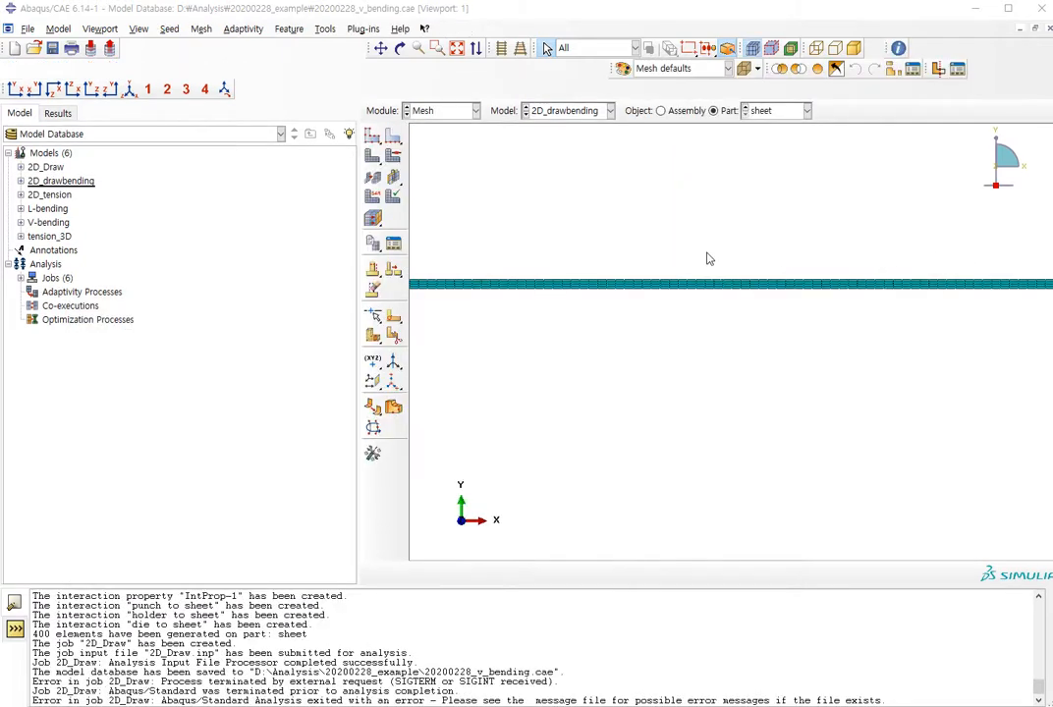
Assign the sheet mesh the linear Plane Strain element type CPE4R with reduced integration
left_click(380, 200)
left_click_drag(127, 129, 310, 133)
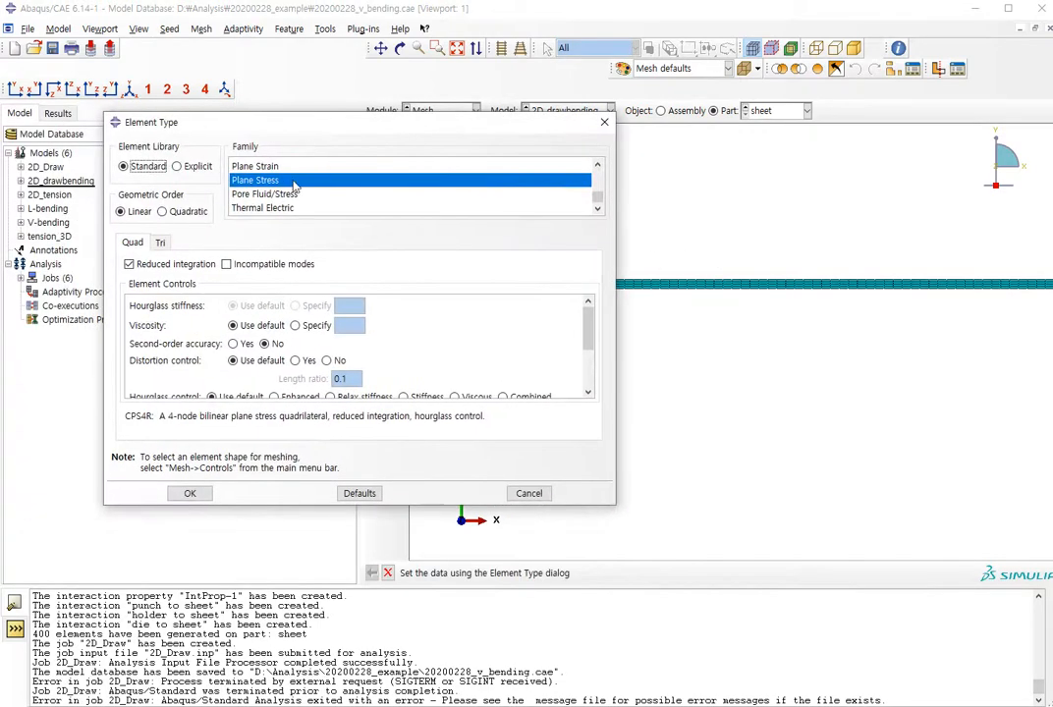
left_click(275, 167)
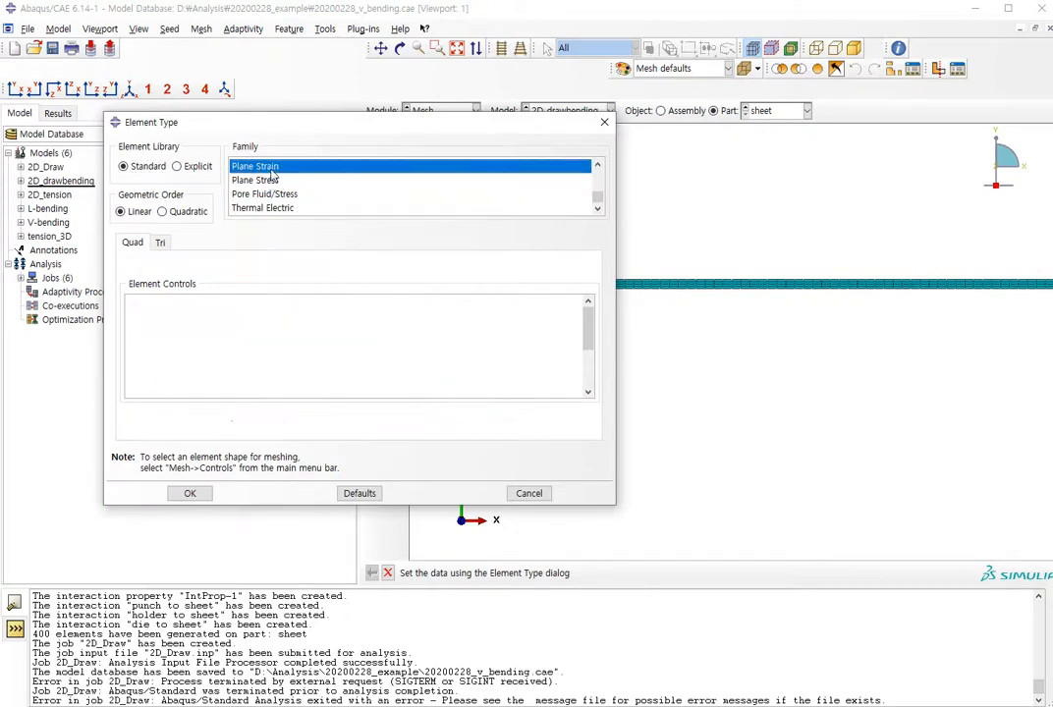
left_click(197, 493)
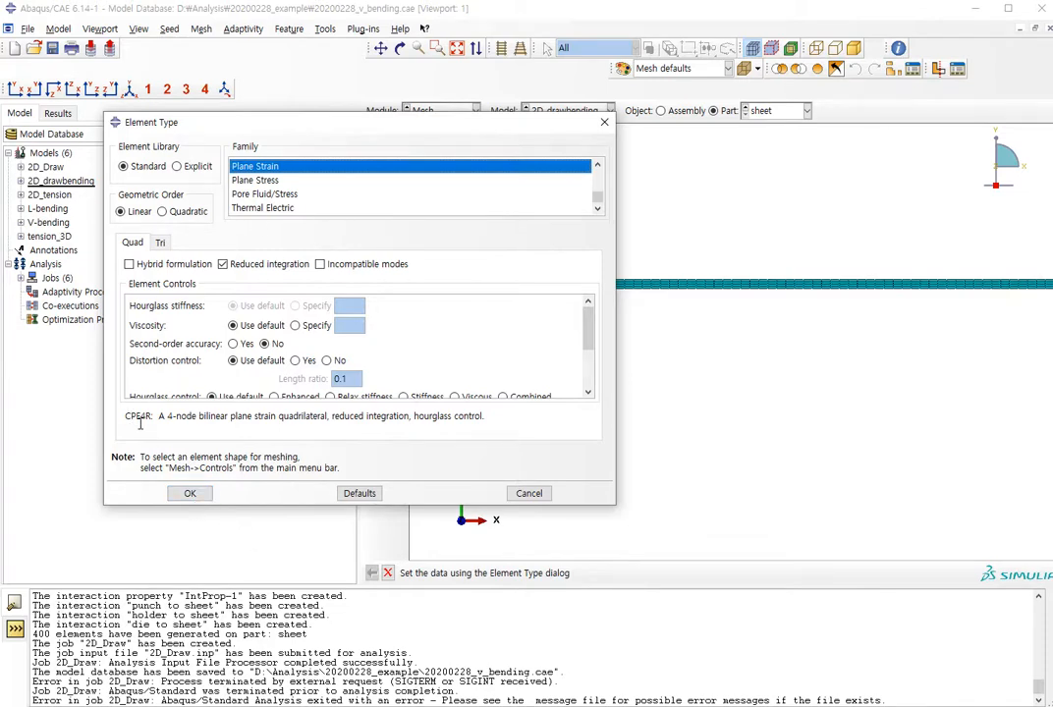
left_click(197, 491)
Resubmit the 2D_Draw job and allow its existing job files to be overwritten
left_click(444, 110)
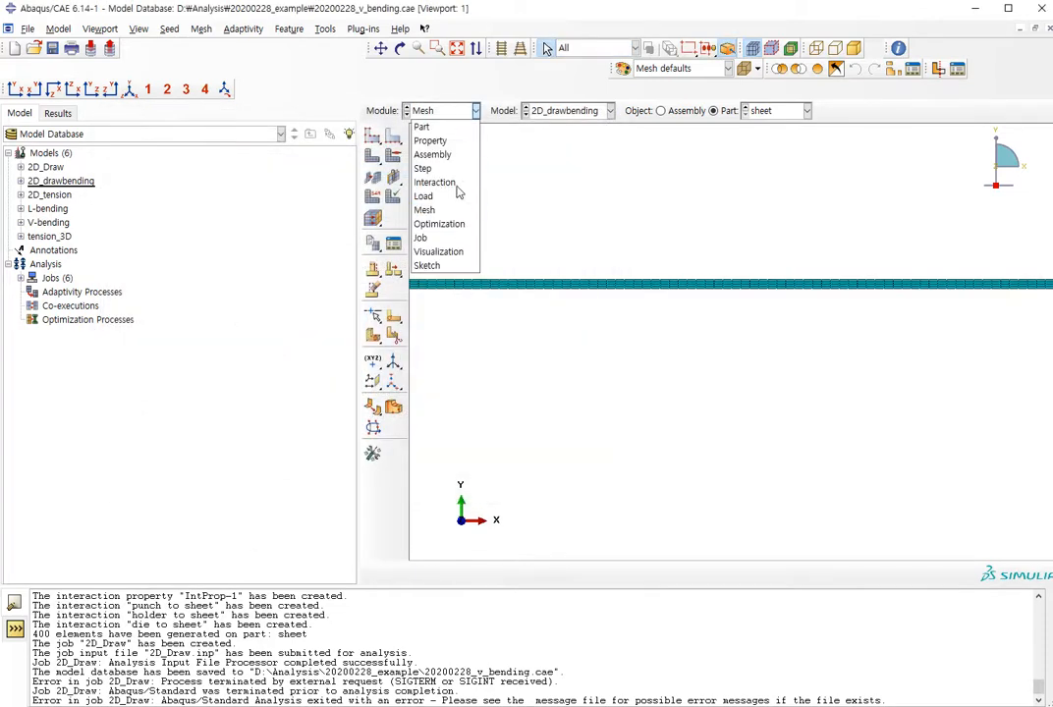
left_click(422, 238)
left_click(394, 135)
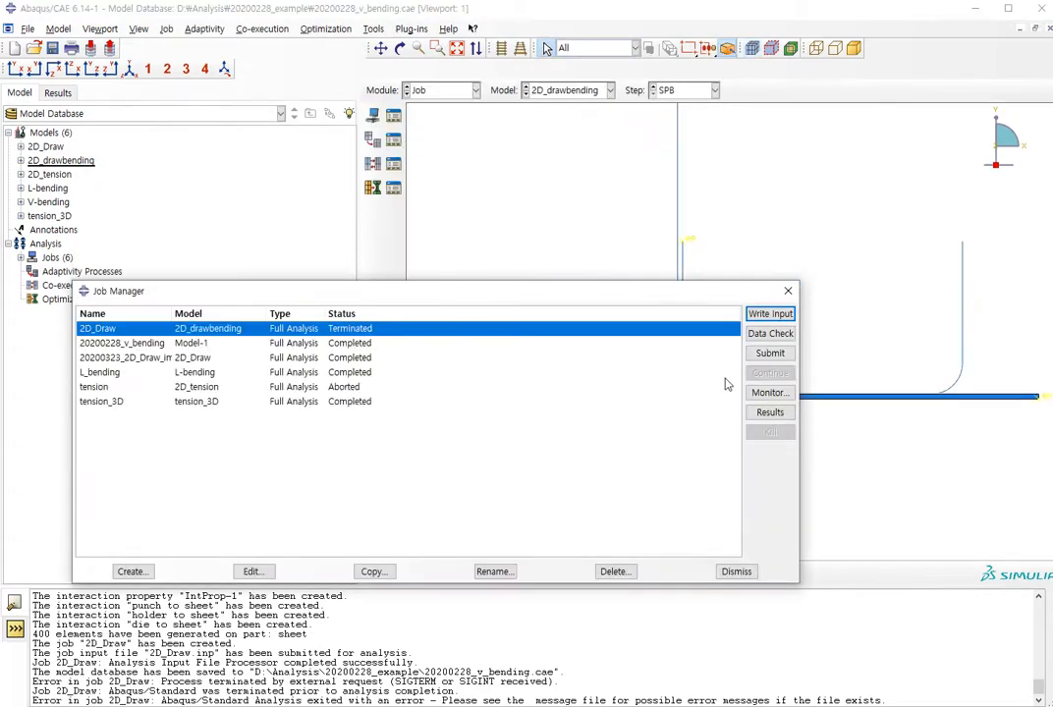
double_click(371, 330)
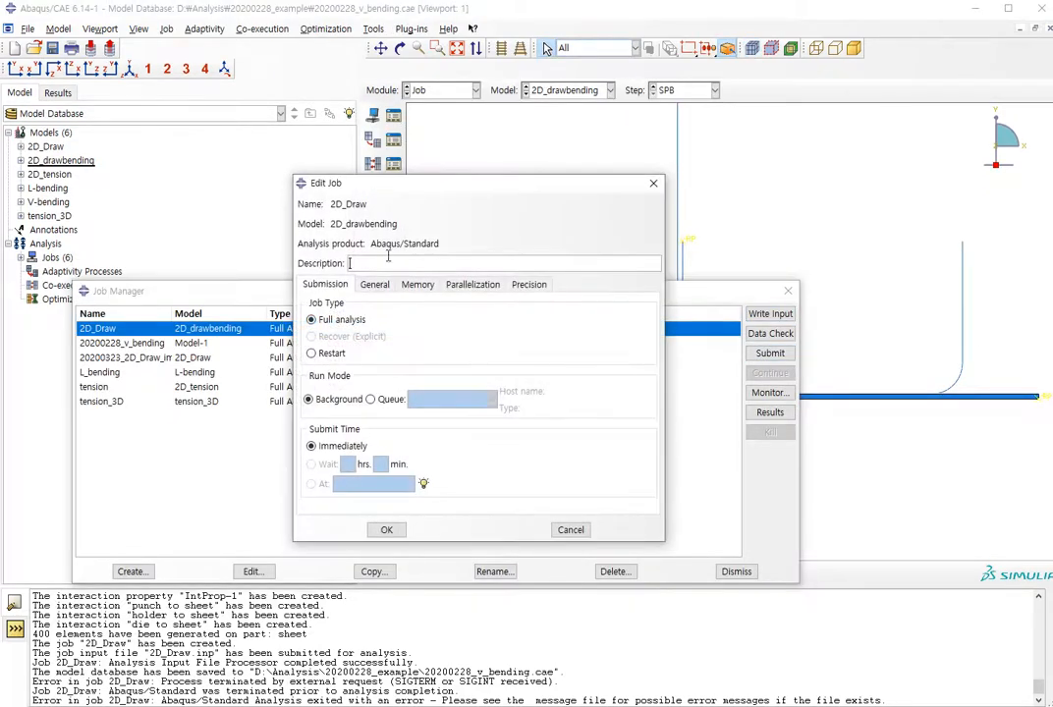
left_click(653, 184)
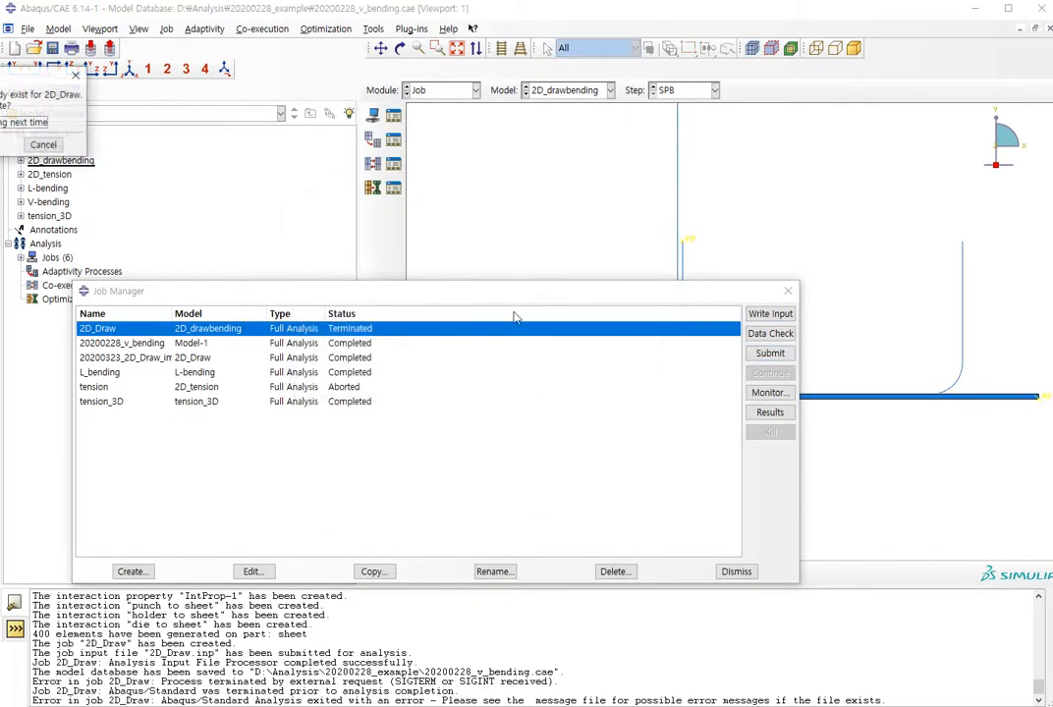
left_click_drag(40, 76, 214, 75)
left_click(134, 151)
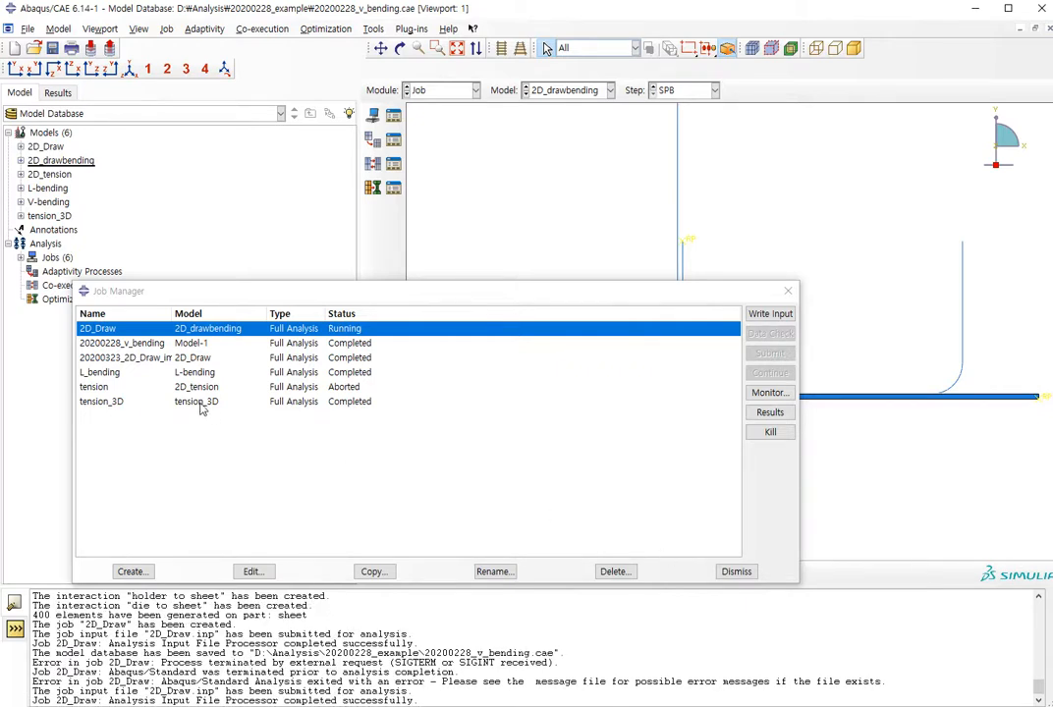
Open the results of the completed 20200323_2D_Draw_imp job and display Mises contours on the deformed shape at drawing frame 136
left_click(264, 360)
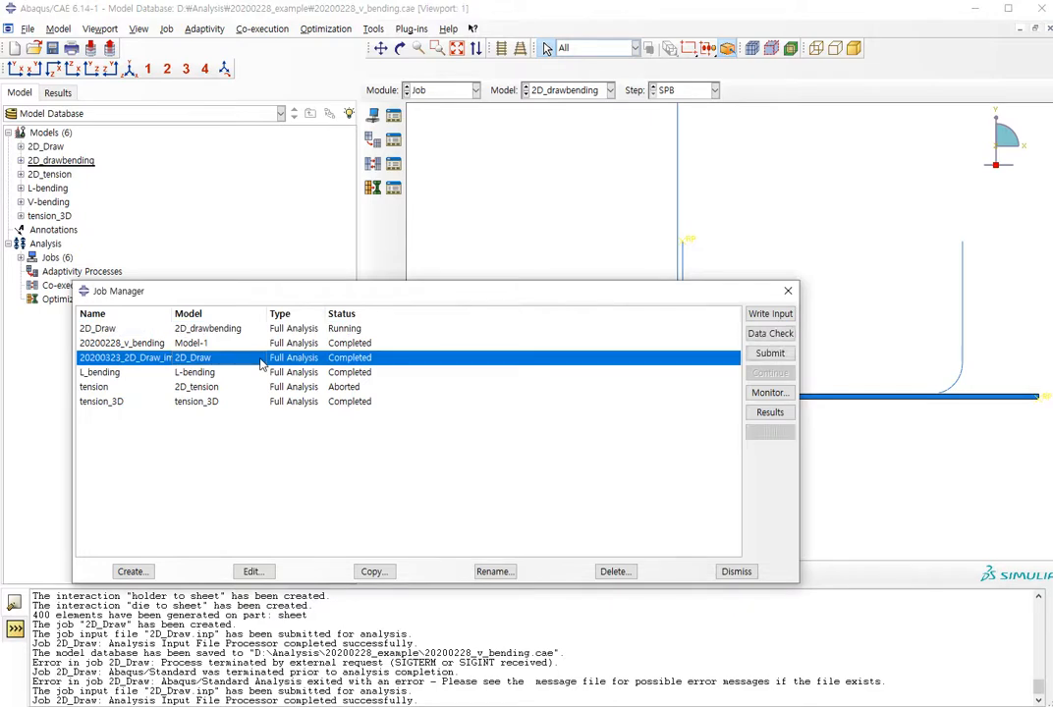
left_click(788, 414)
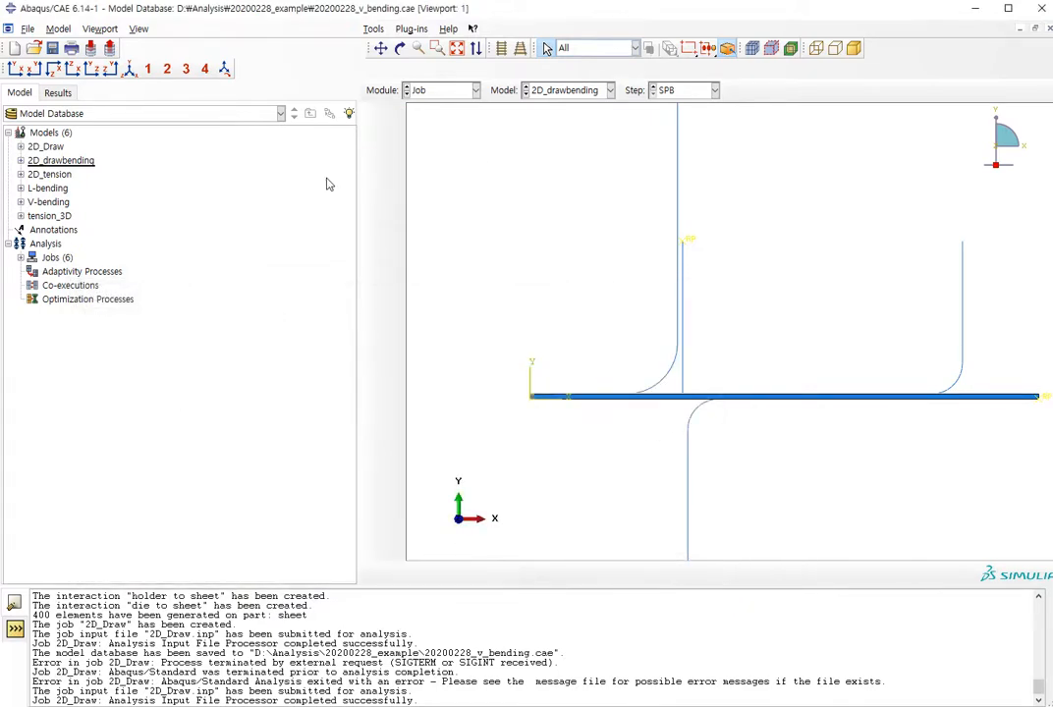
left_click(373, 203)
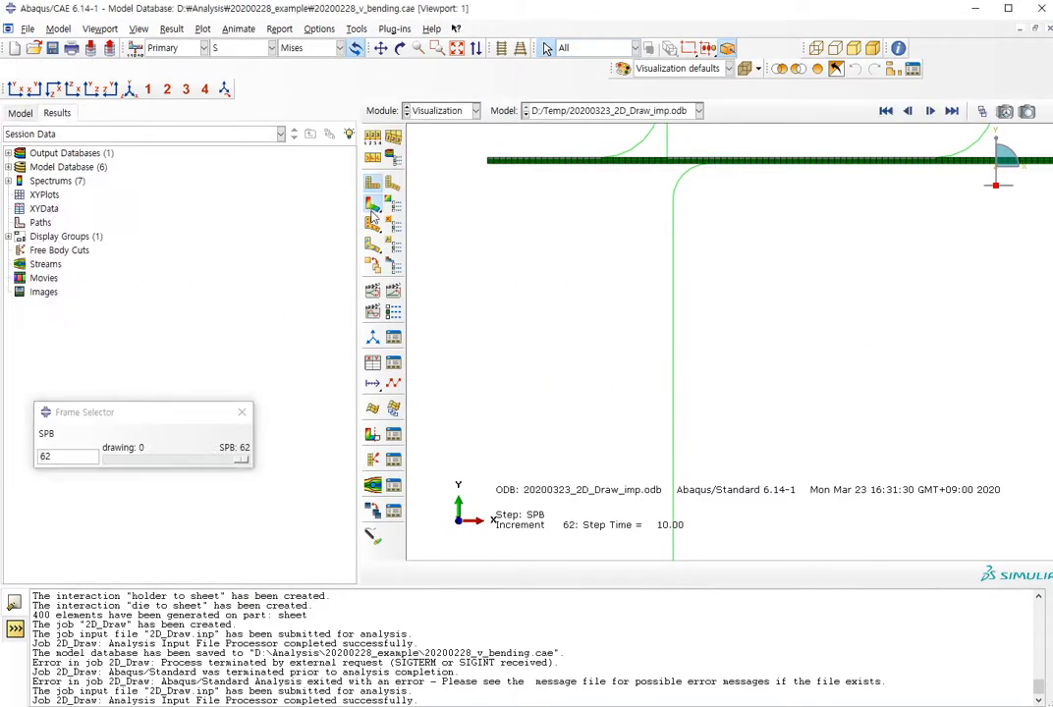
left_click(908, 111)
left_click_drag(241, 459, 142, 453)
scroll(657, 220, "up", 3)
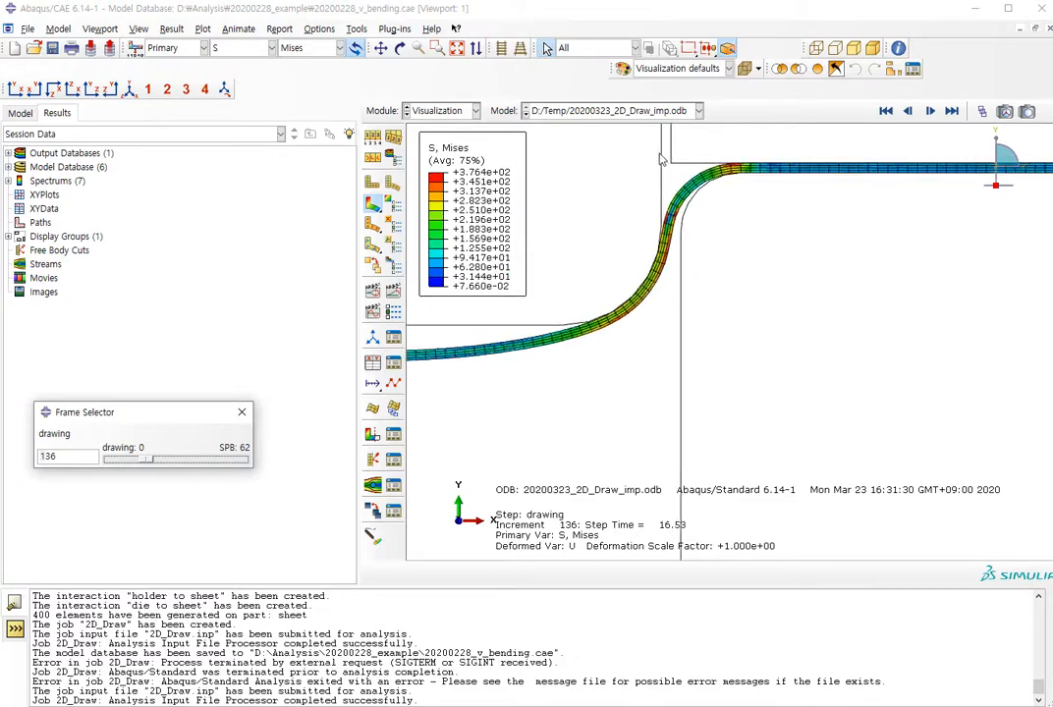
scroll(657, 220, "down", 2)
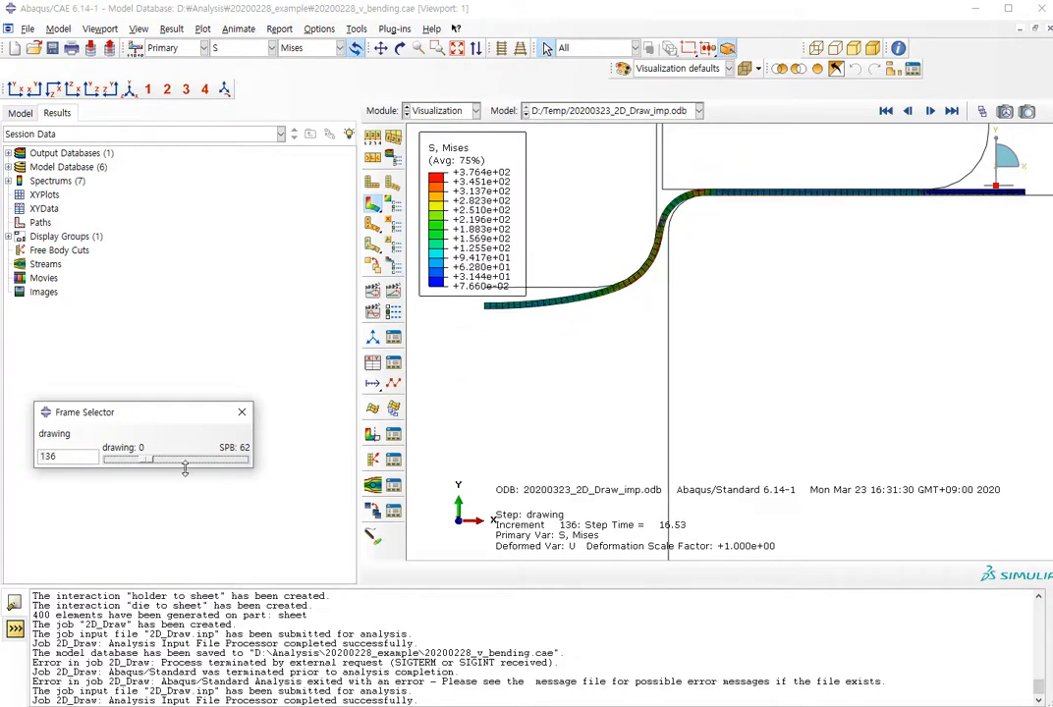
Browse drawing frames between 65 and 210 to examine how the sheet bends around the punch and die radii
left_click_drag(153, 468, 160, 468)
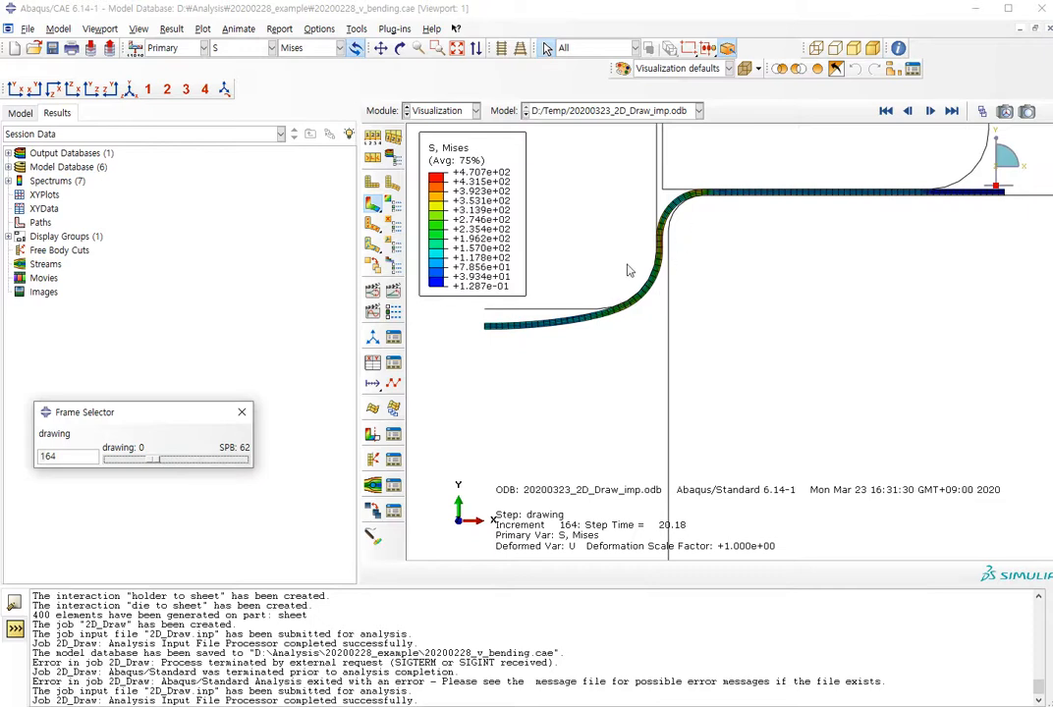
mouse_move(148, 459)
left_mouse_down()
mouse_move(103, 460)
mouse_move(131, 463)
left_mouse_up()
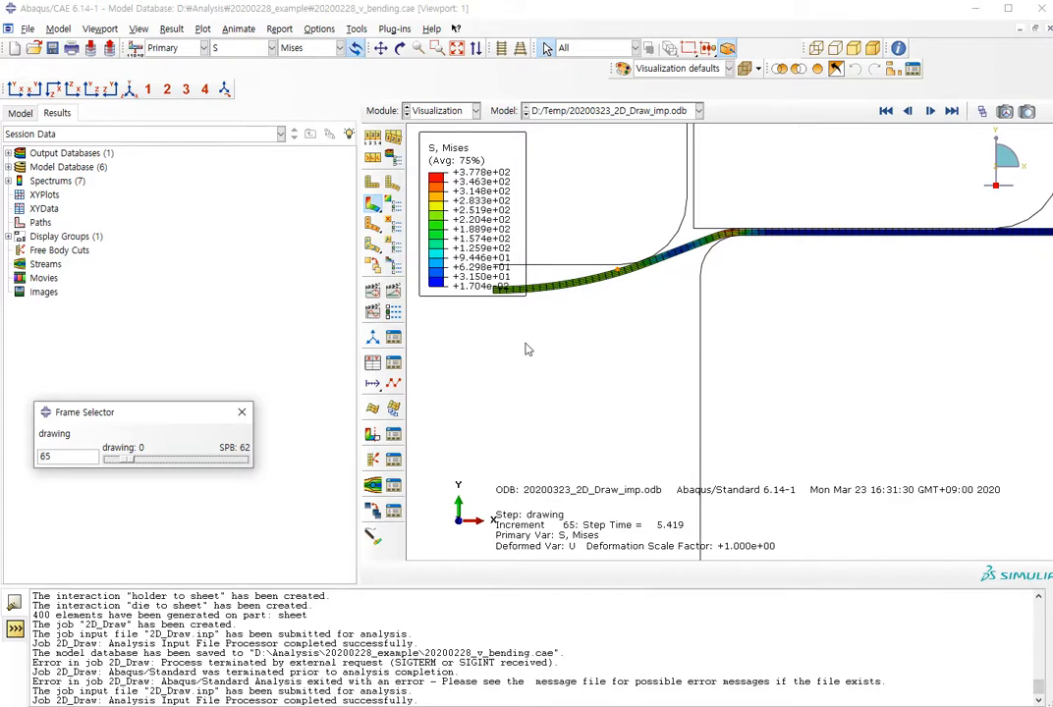
left_click_drag(130, 463, 137, 463)
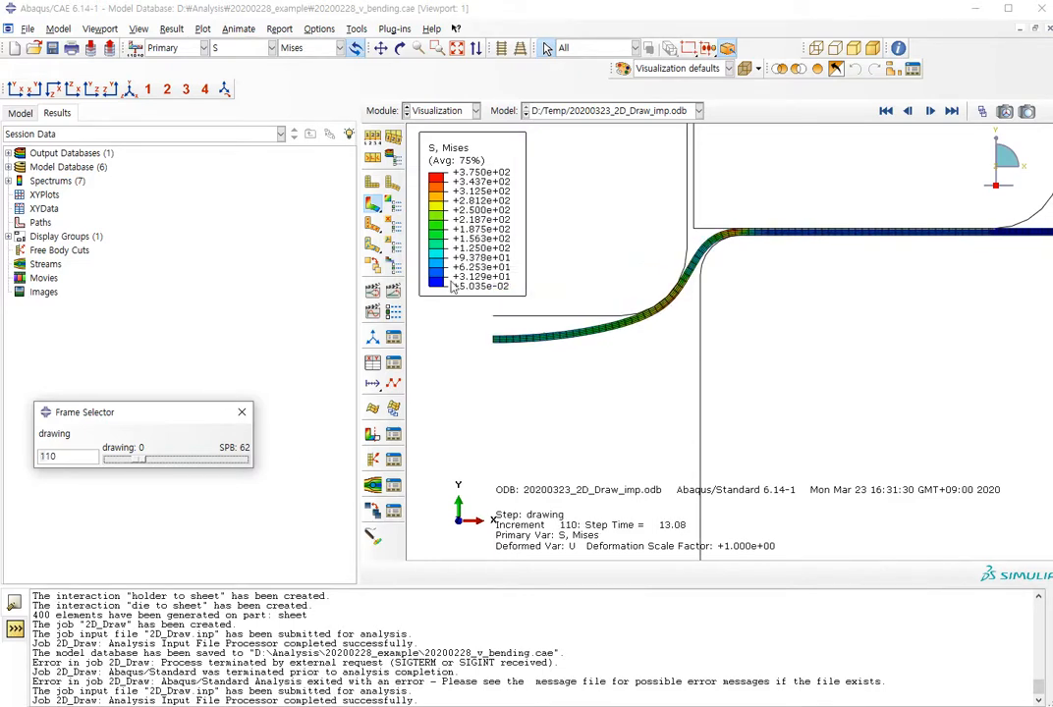
scroll(769, 240, "up", 3)
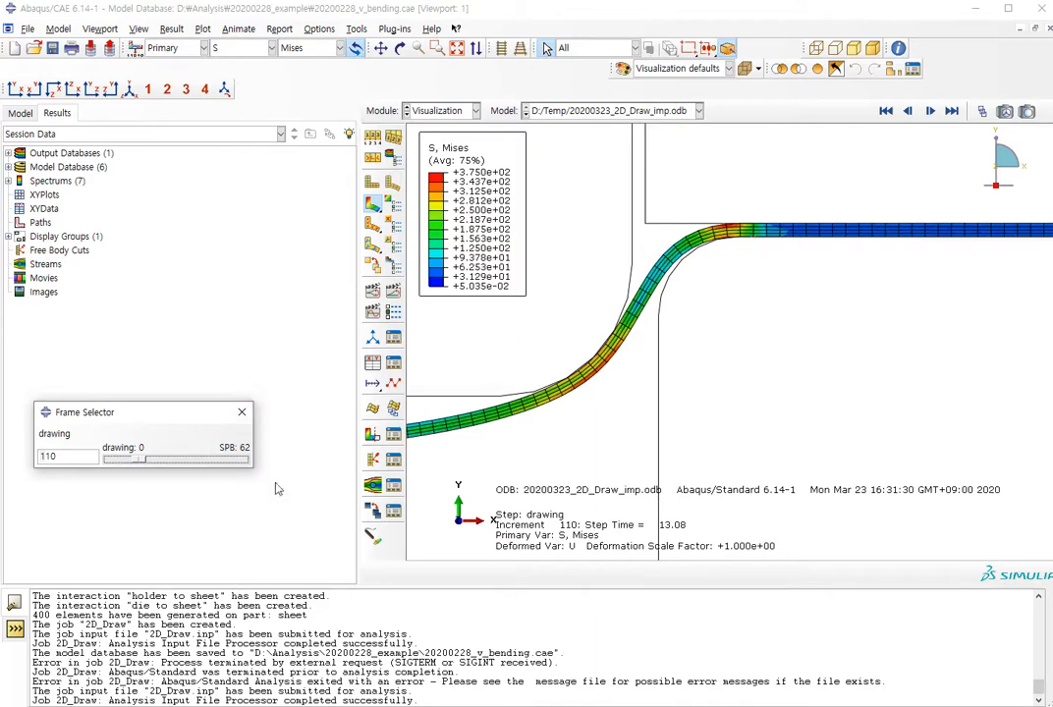
left_click_drag(146, 462, 149, 462)
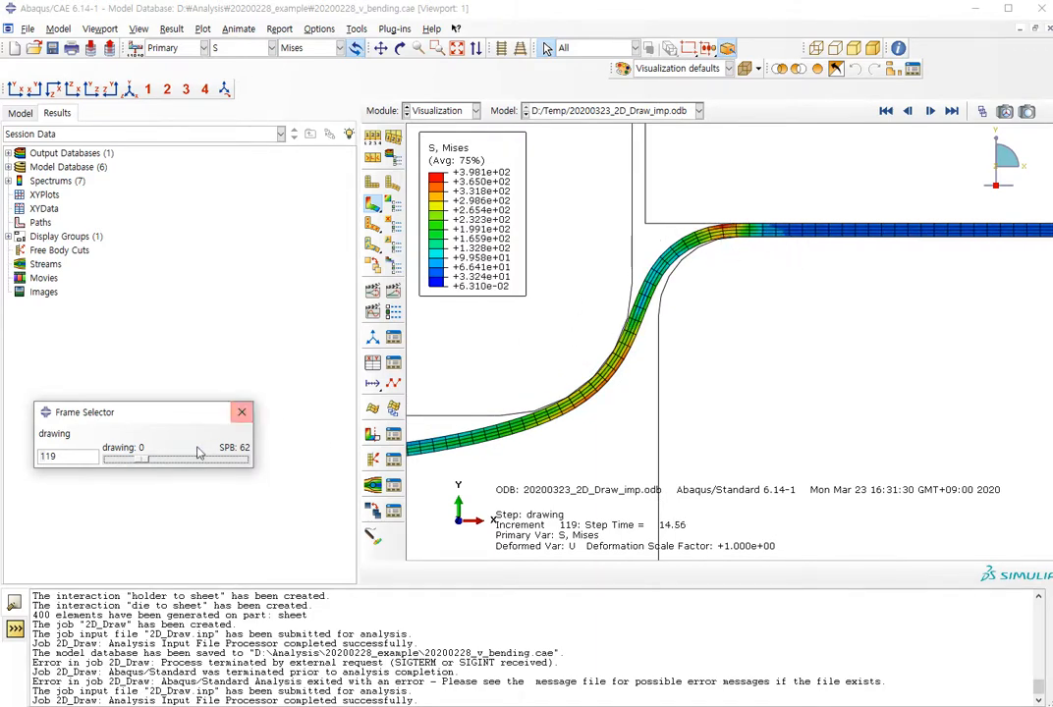
left_click_drag(142, 461, 247, 450)
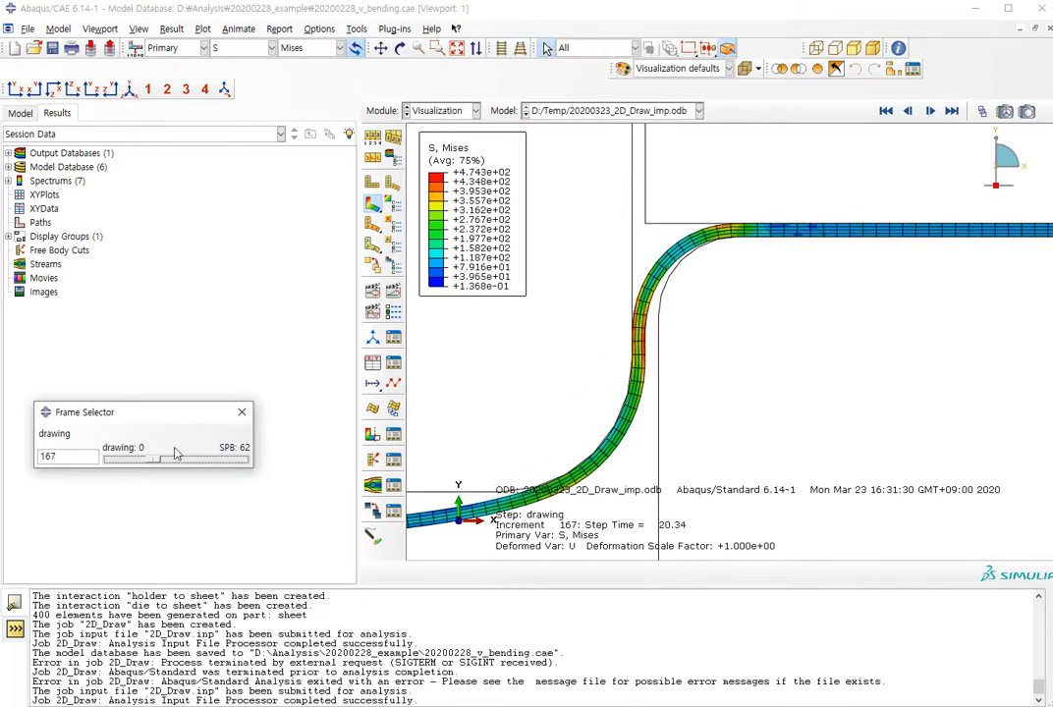
left_click_drag(163, 468, 168, 462)
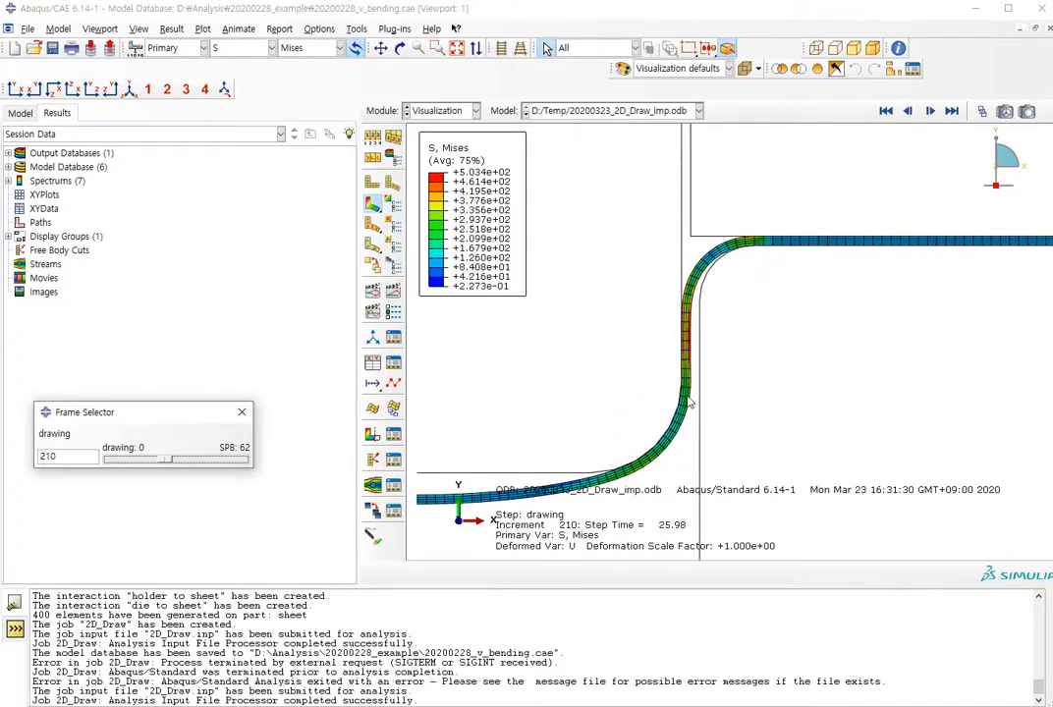
Display drawing frame 272 and examine the Mises stress along the sheet's sidewall and die radius
left_click_drag(170, 459, 180, 460)
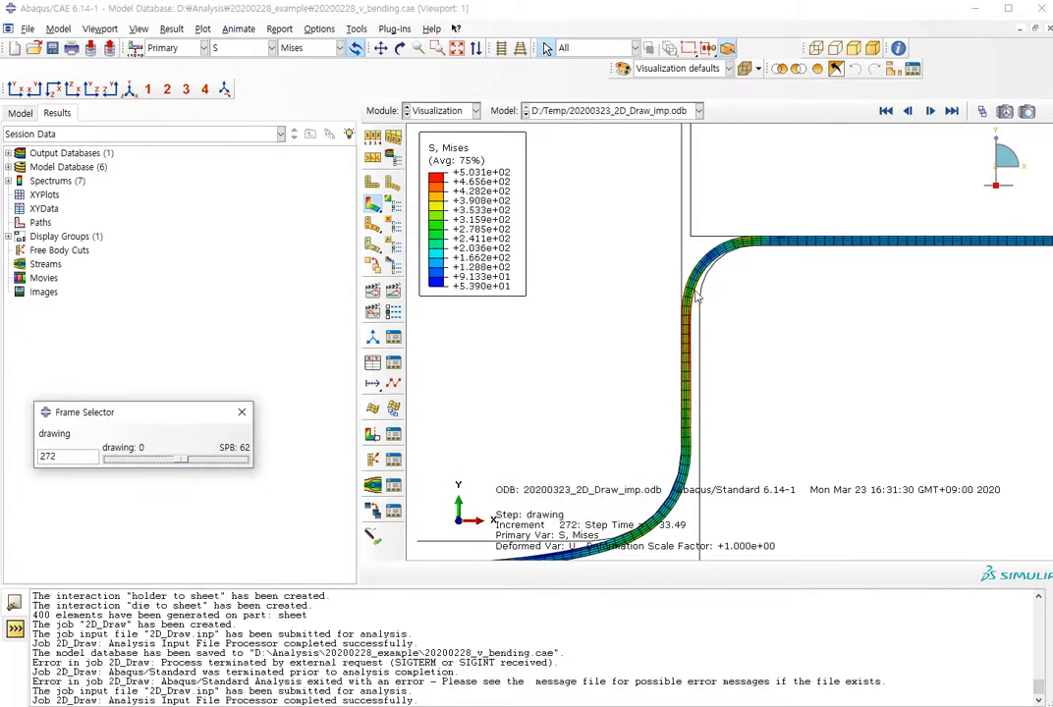
scroll(614, 344, "down", 3)
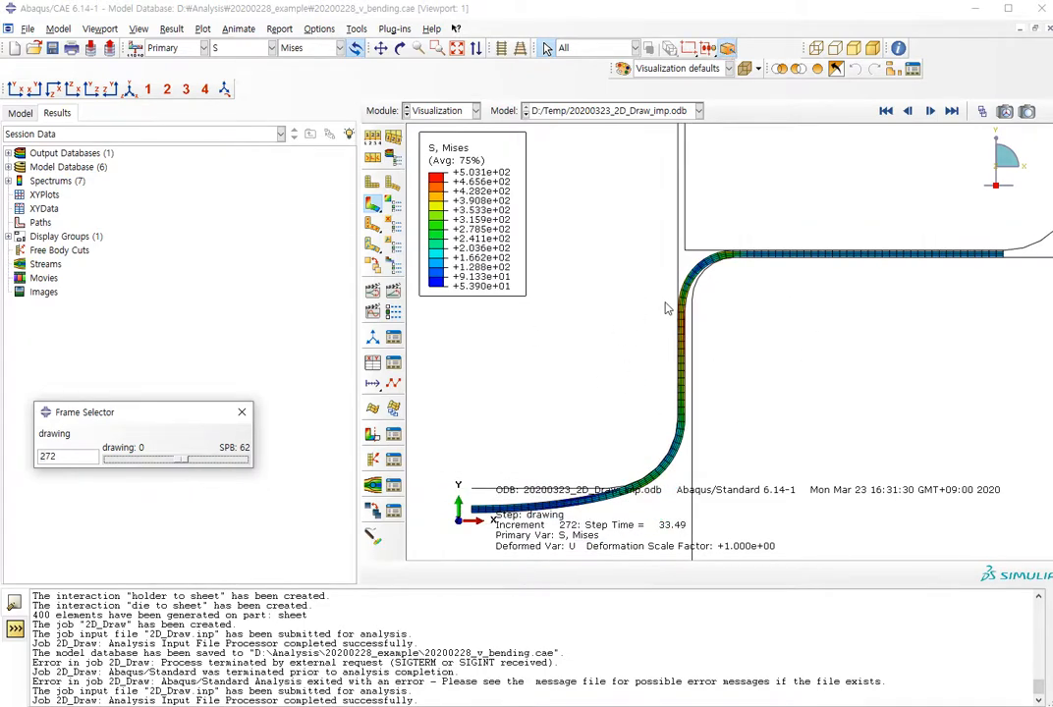
scroll(666, 388, "up", 3)
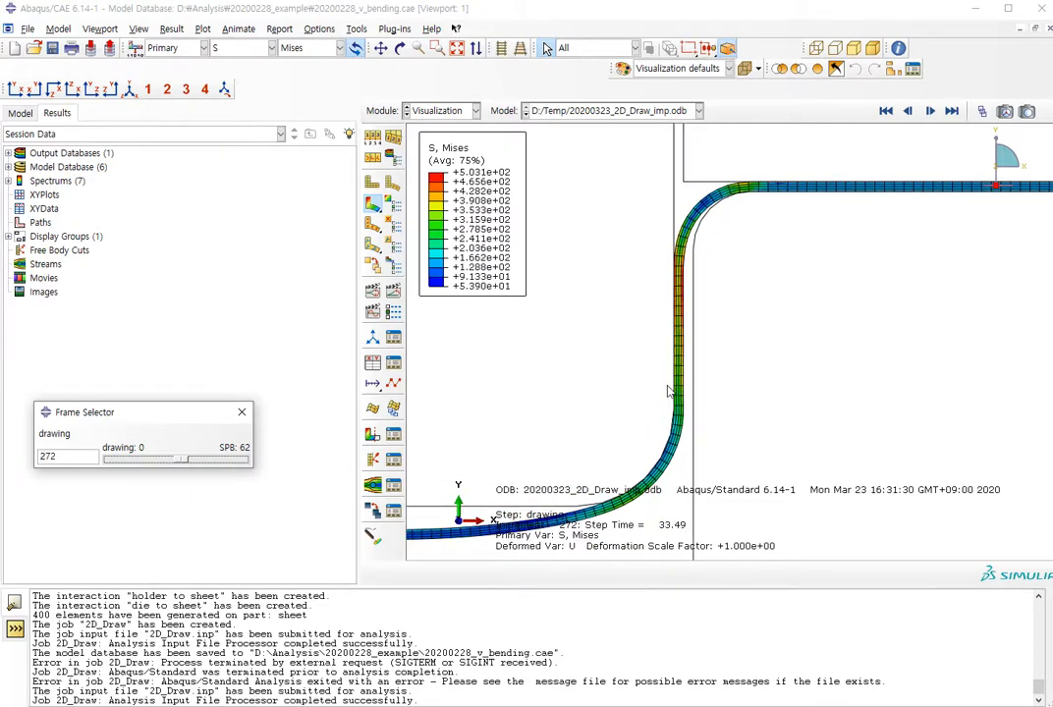
Plot the plastic strain (PE) component PE11 and then PE22 as contours on the drawn sheet
left_click(271, 47)
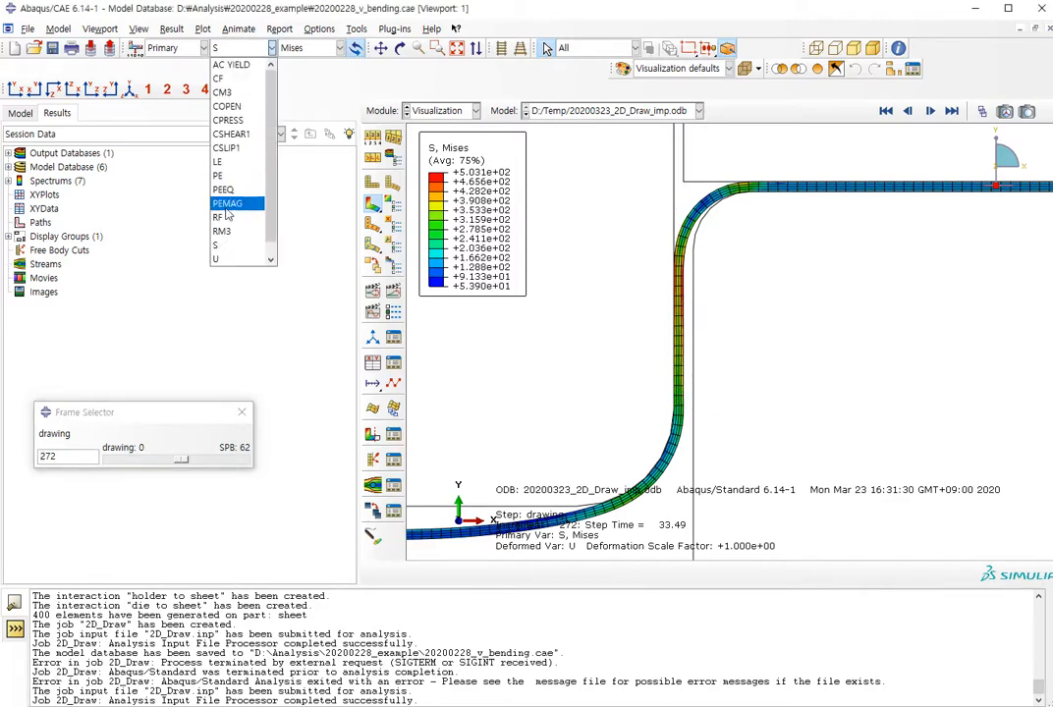
left_click(220, 175)
left_click(340, 47)
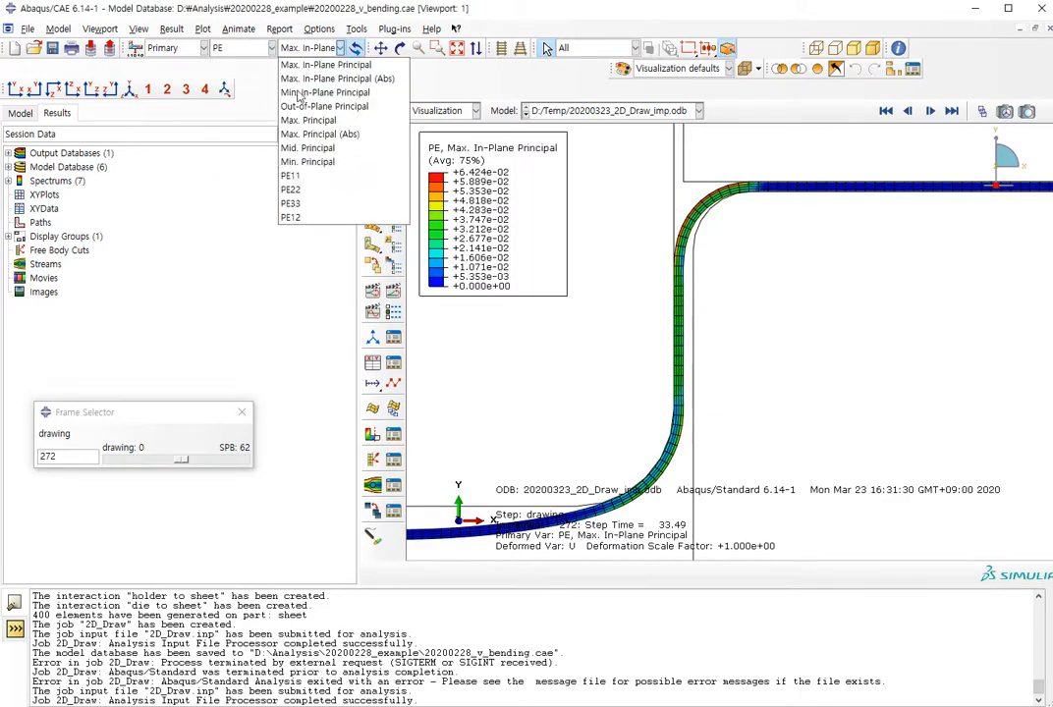
left_click(294, 174)
left_click(340, 47)
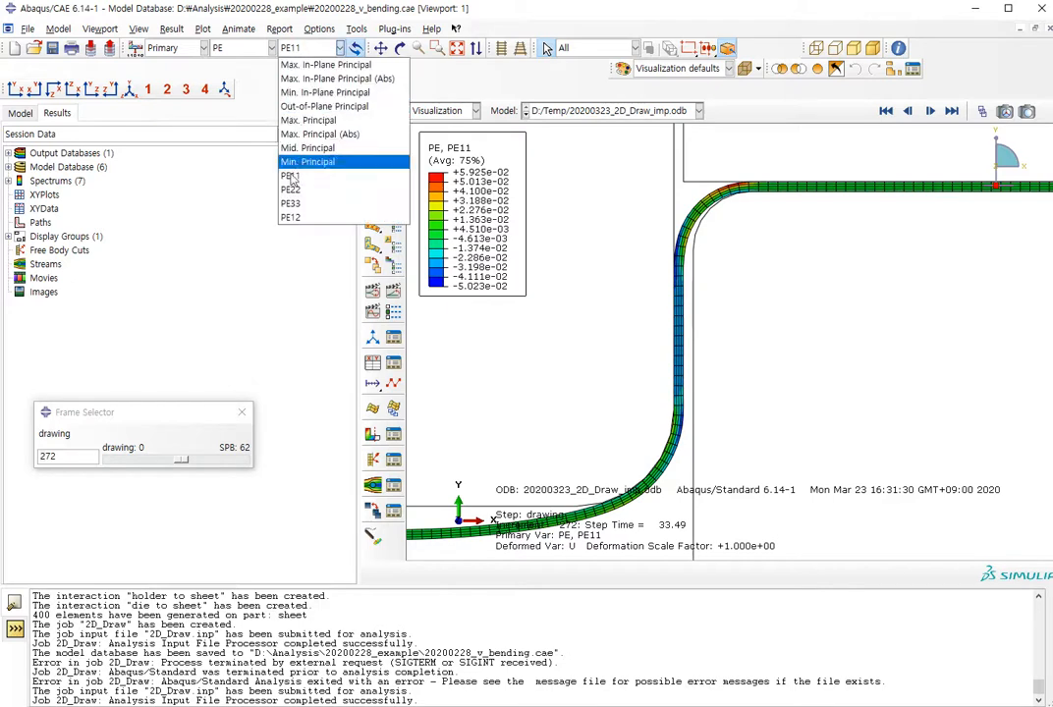
left_click(291, 190)
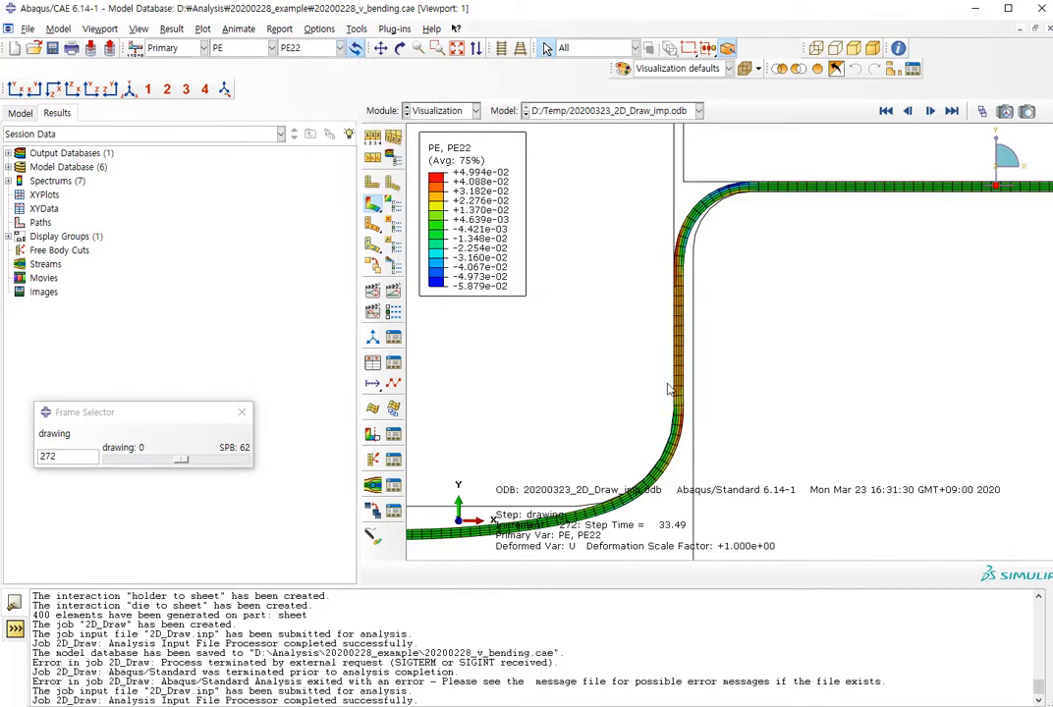
Plot equivalent plastic strain (PEEQ) contours, examine the sidewall, and advance the frames towards the end of the springback step
left_click(235, 47)
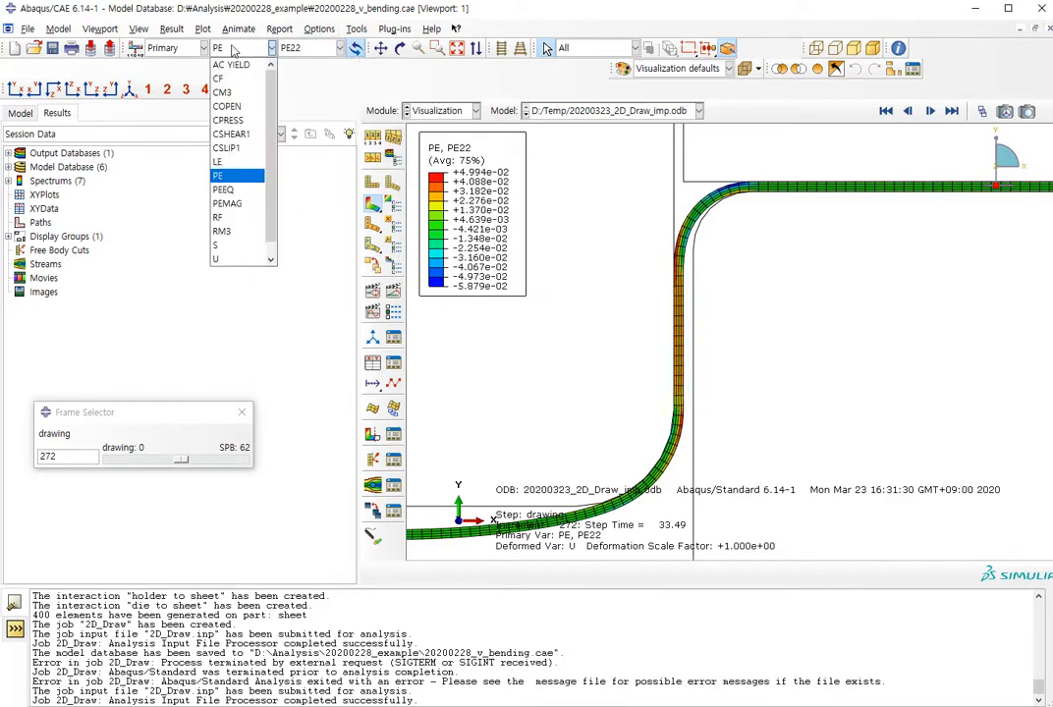
left_click(248, 189)
scroll(570, 287, "up", 2)
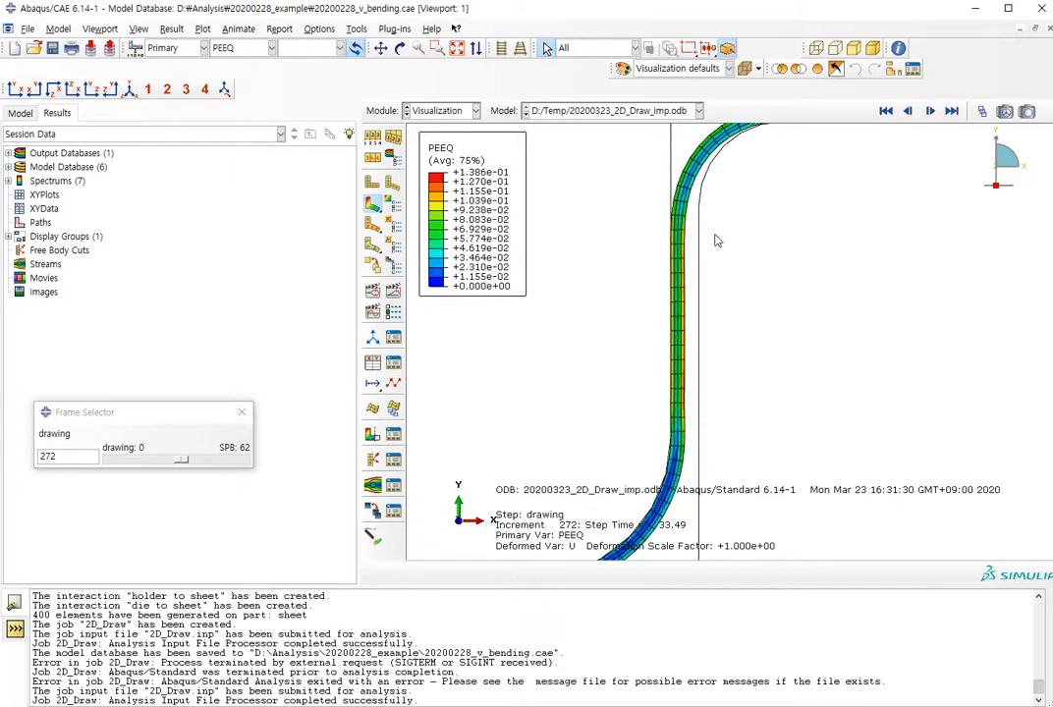
scroll(708, 285, "down", 2)
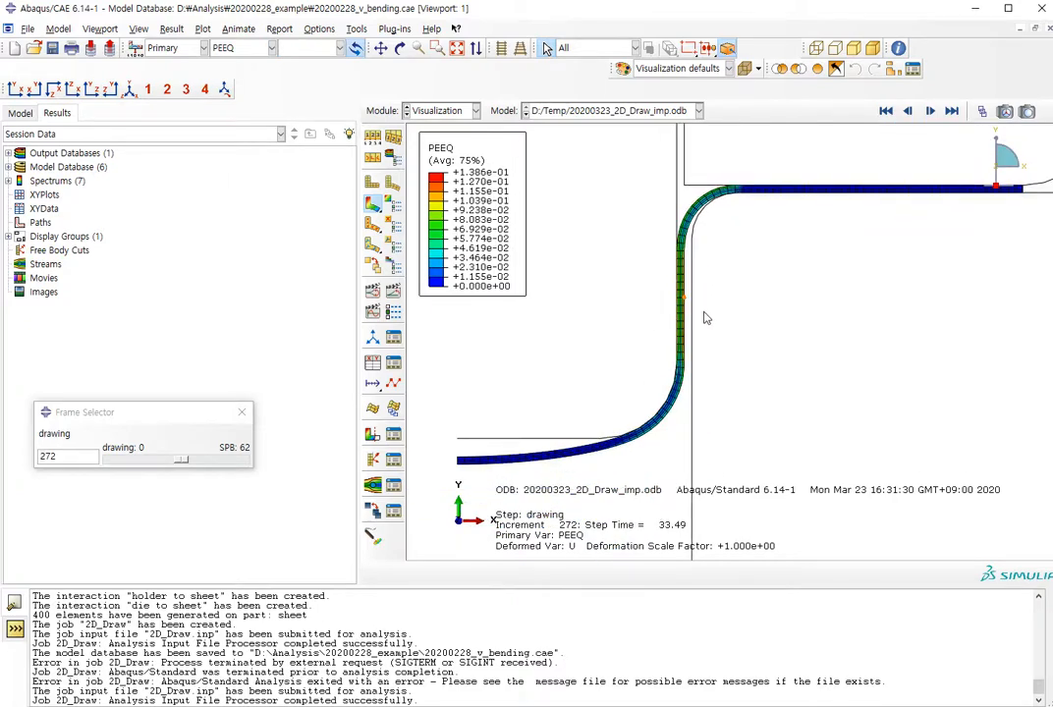
left_click_drag(181, 460, 245, 462)
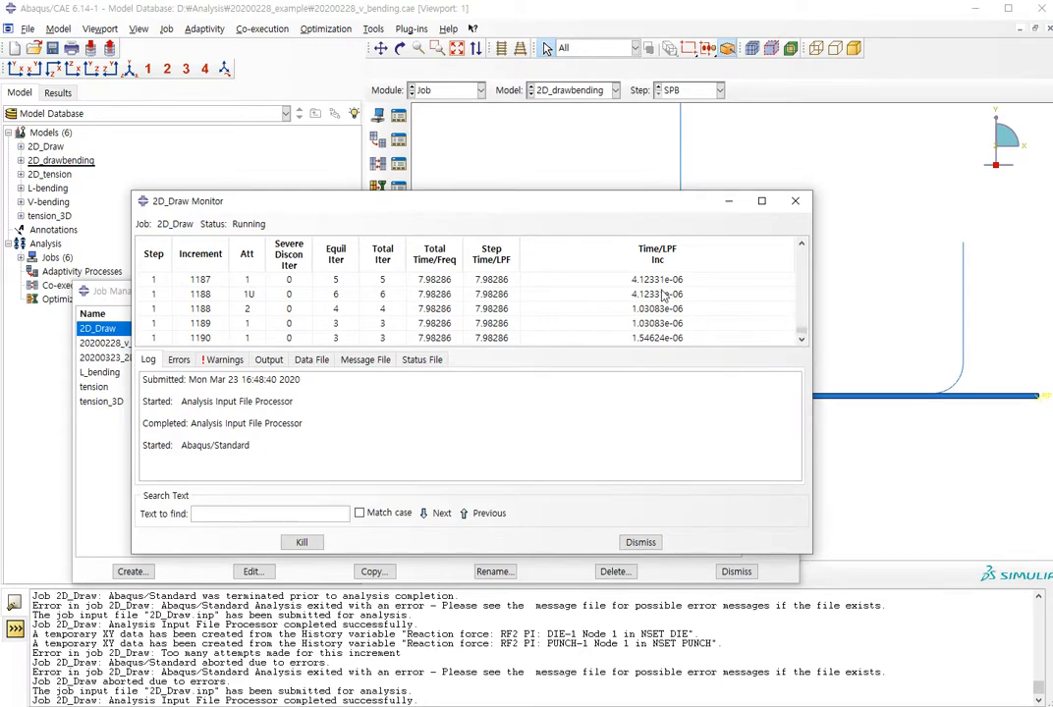
Review the increments of the running 2D_Draw job, close its monitor and kill the job
scroll(662, 295, "up", 10)
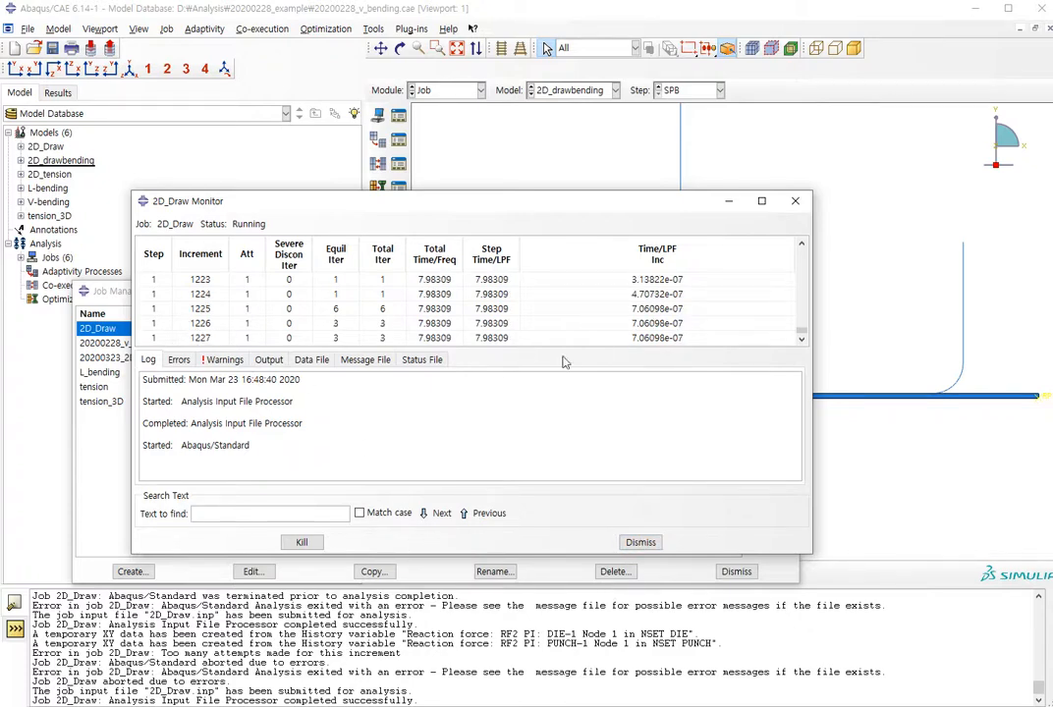
left_click(641, 542)
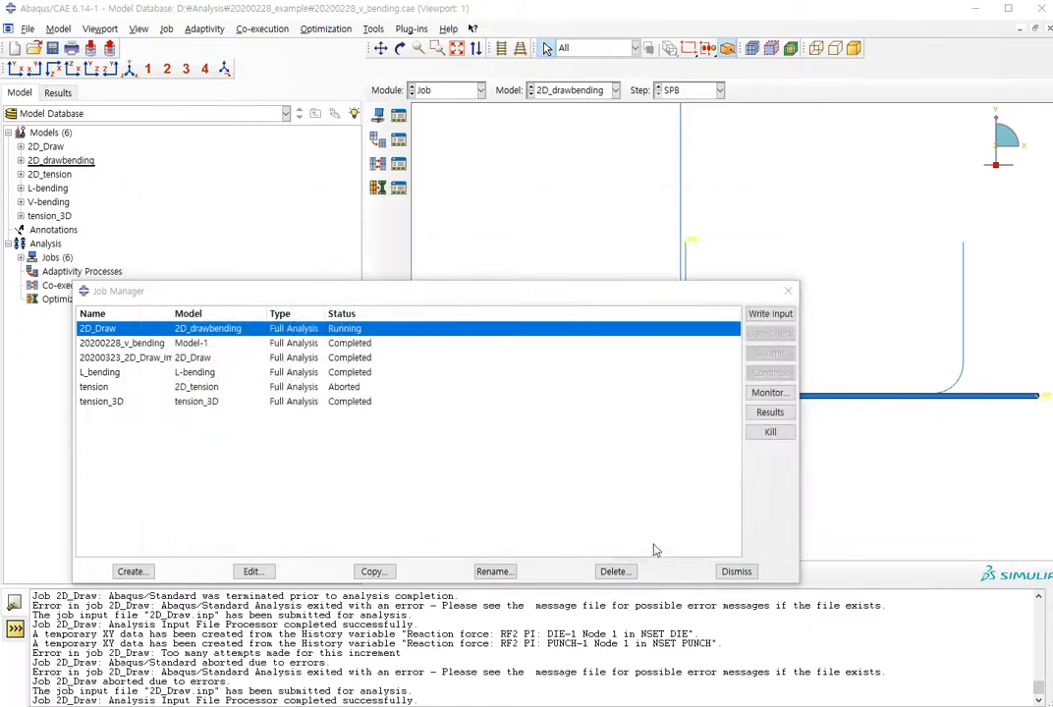
left_click(772, 434)
left_click(498, 380)
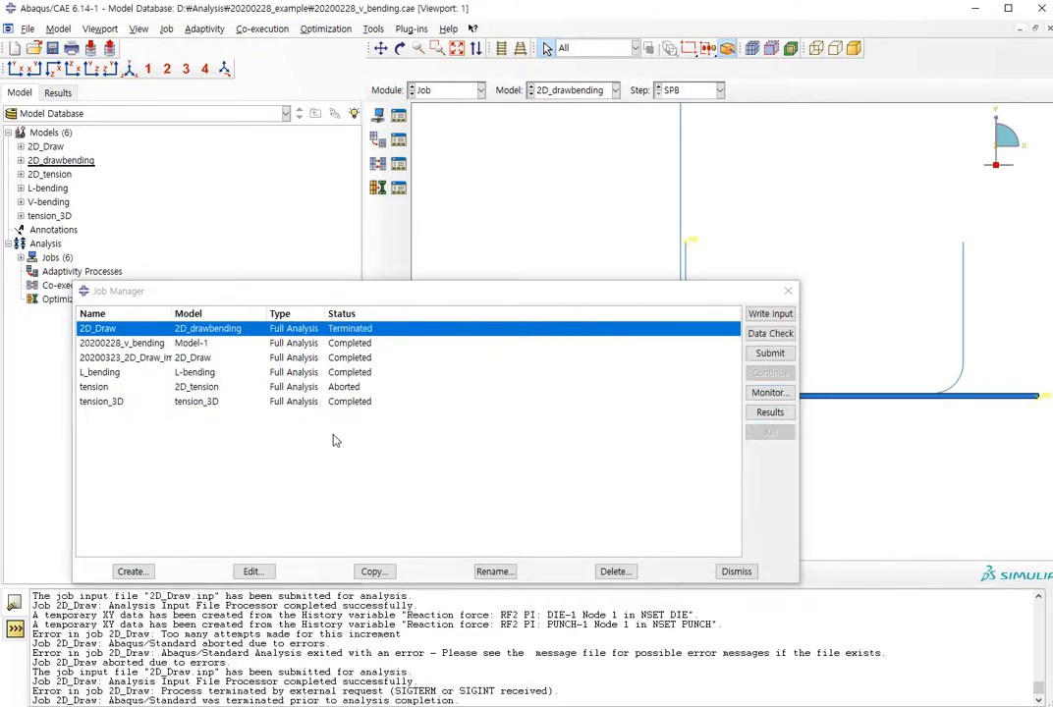